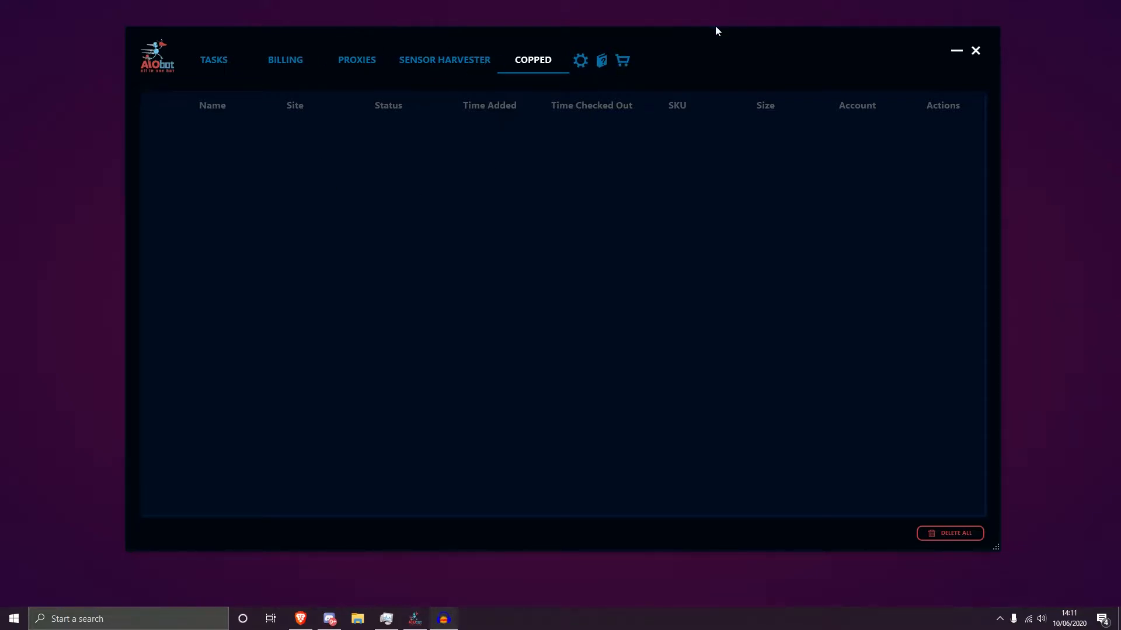
# Move the AIO Bot window slightly right and up, and shrink it from the bottom-right corner.
pyautogui.moveTo(734, 42); pyautogui.dragTo(756, 38)
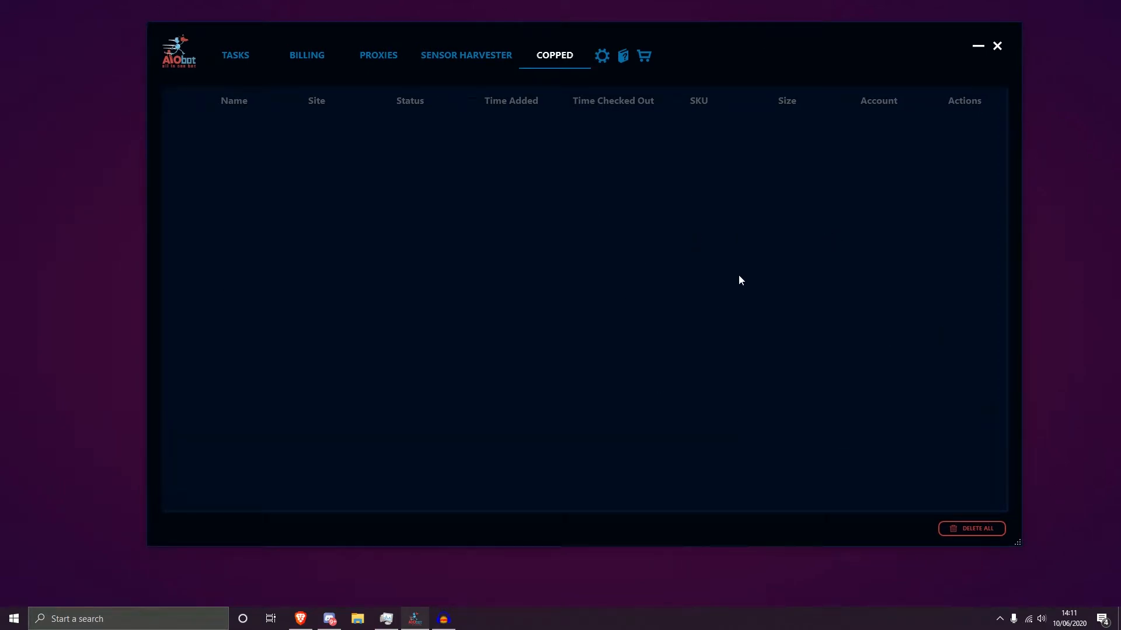
pyautogui.moveTo(1019, 543); pyautogui.dragTo(1054, 599)
pyautogui.moveTo(663, 26); pyautogui.dragTo(664, 24)
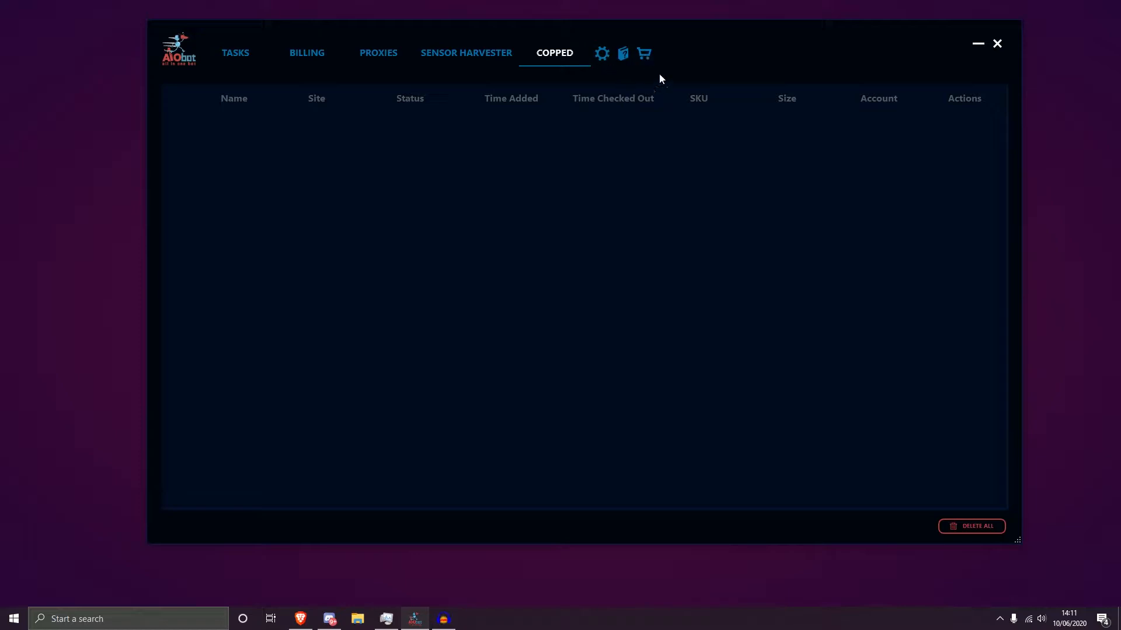
# View the Products page, then switch to the Tutorials page.
pyautogui.click(644, 55)
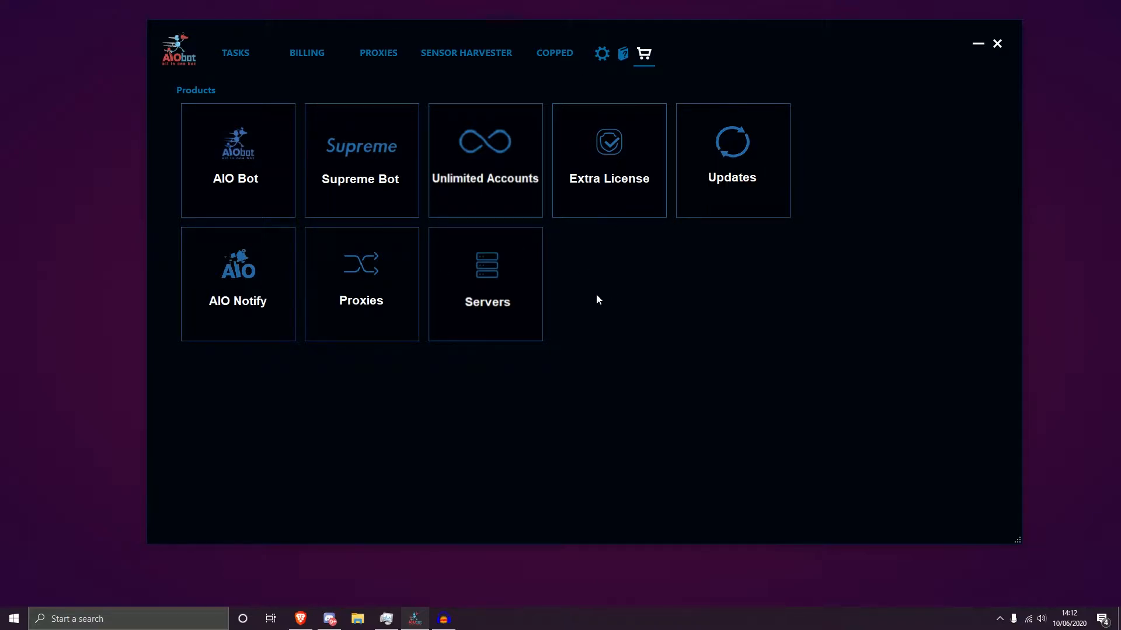
pyautogui.click(623, 58)
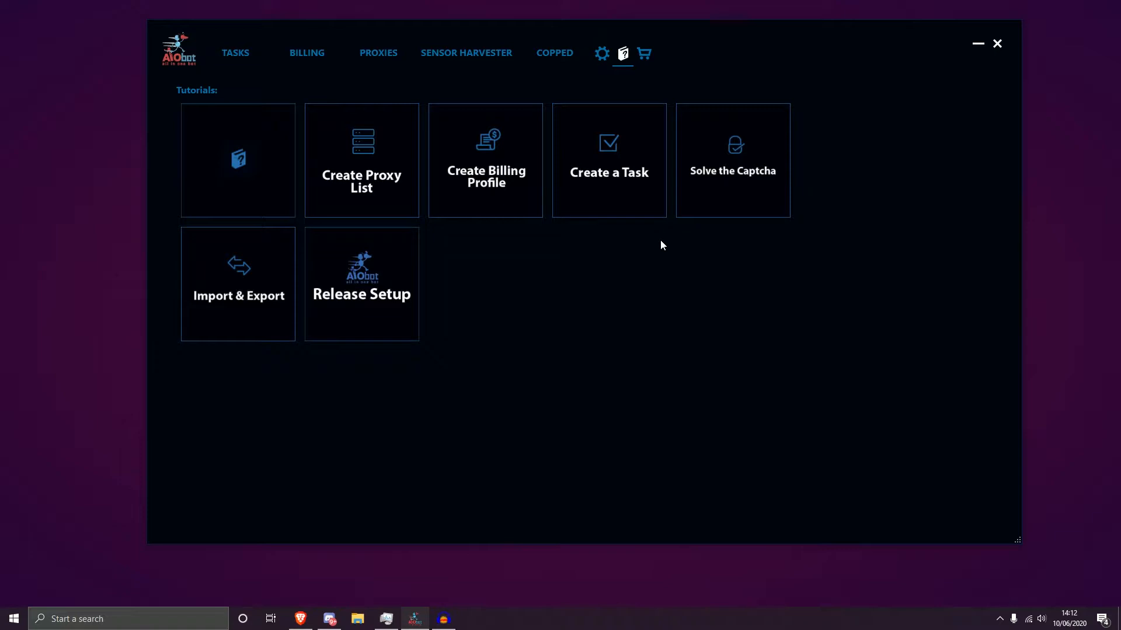
# Show Account Settings with version 2.5.0, the October 03, 2020 expiry and 100/200 task limits.
pyautogui.click(603, 56)
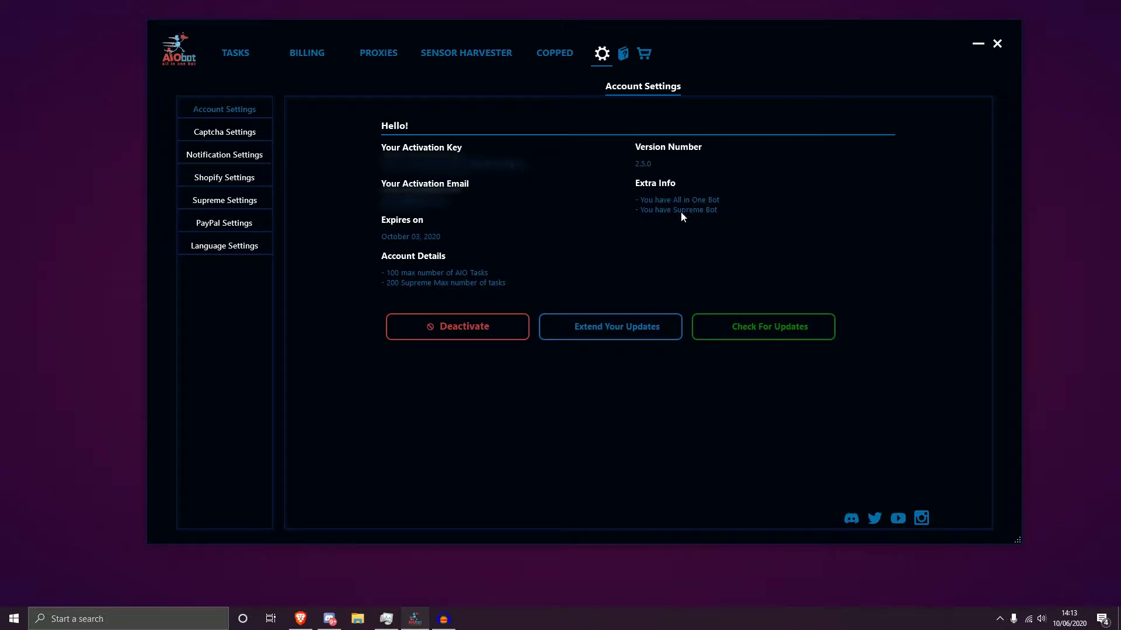
# Look over the Captcha Settings, then go to Notification Settings.
pyautogui.click(244, 140)
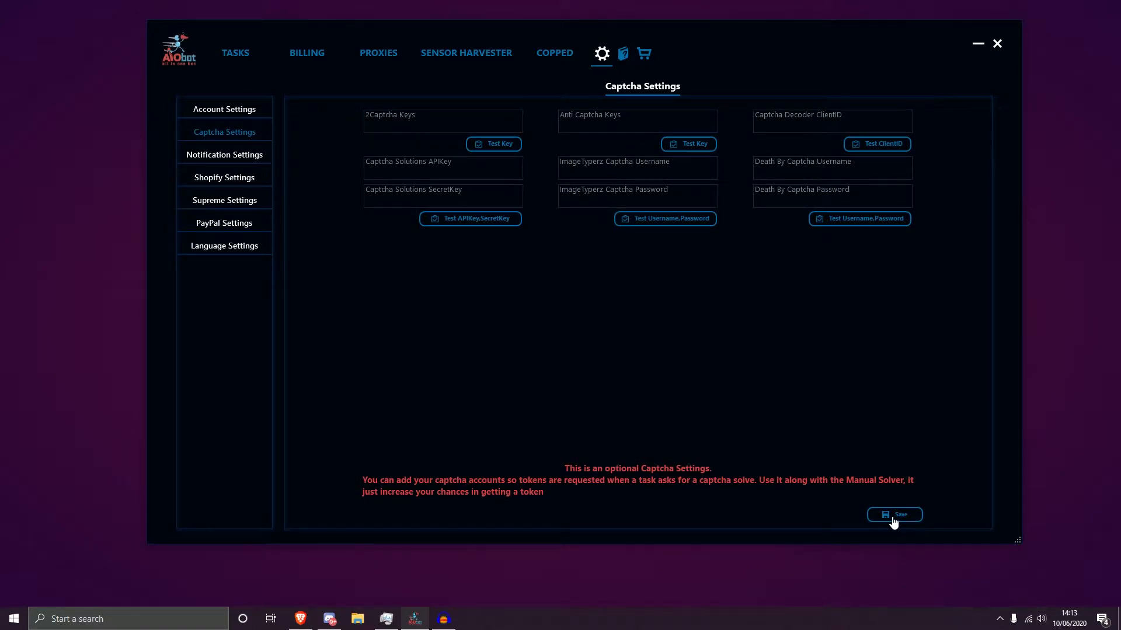
pyautogui.click(241, 161)
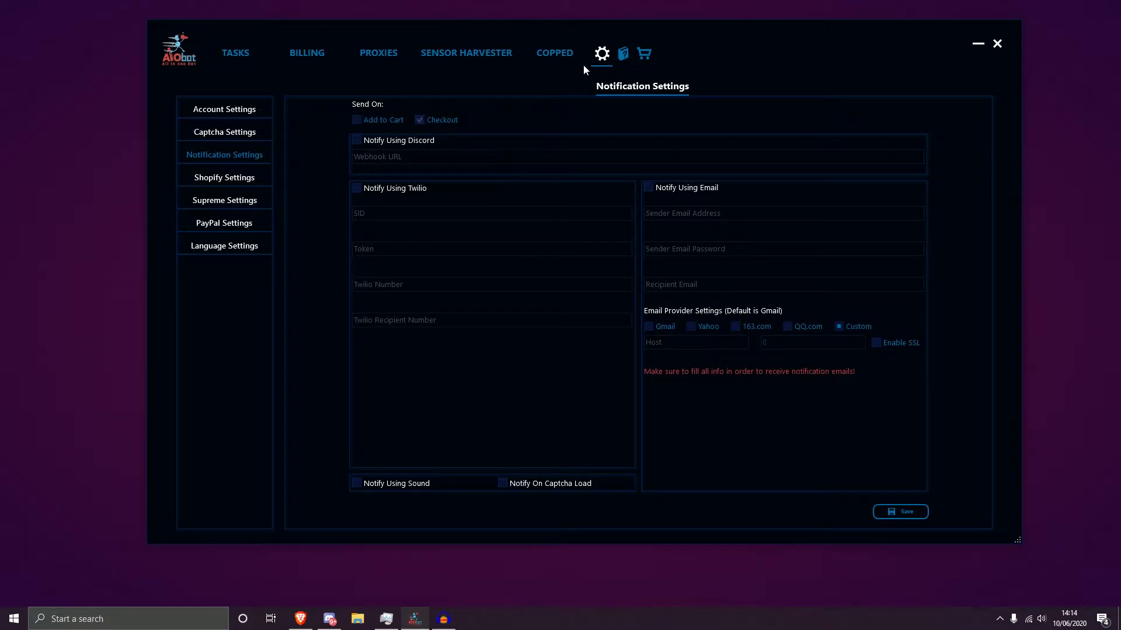
# Turn off checkout notifications and enable email, leaving Discord, Twilio and sound off.
pyautogui.click(447, 119)
pyautogui.click(419, 141)
pyautogui.click(453, 158)
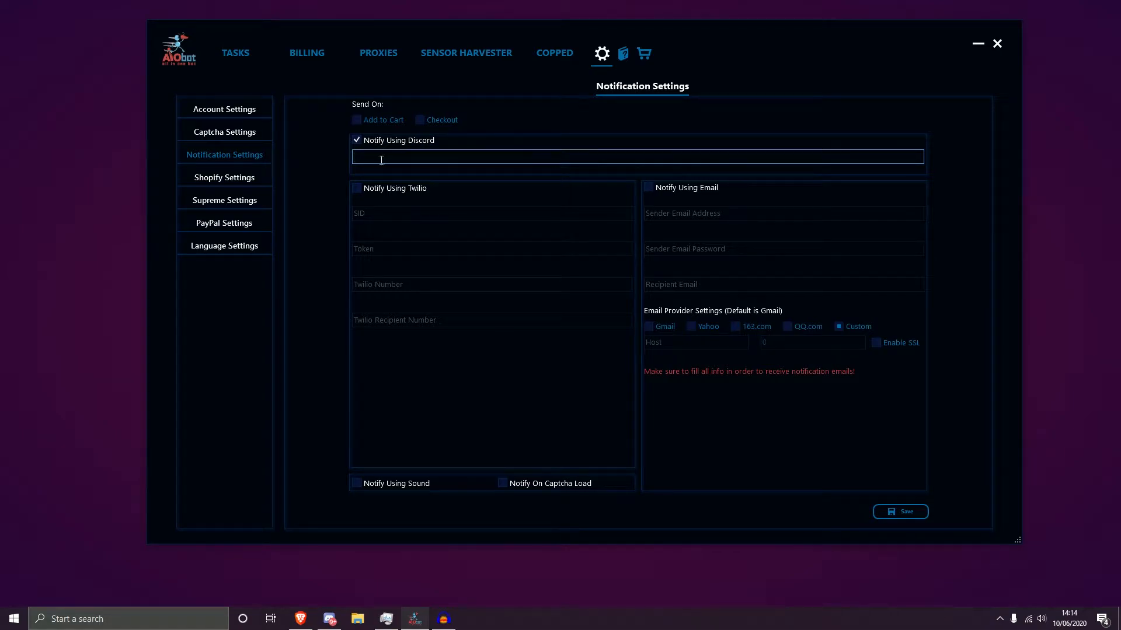
pyautogui.click(401, 141)
pyautogui.click(415, 188)
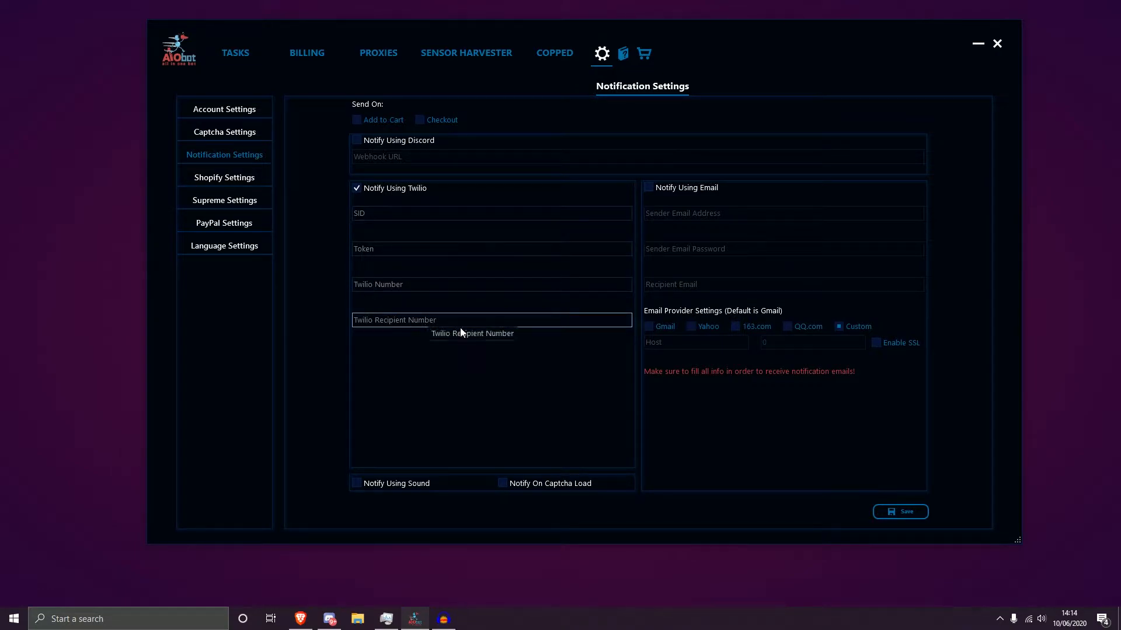
pyautogui.click(361, 483)
pyautogui.click(512, 485)
pyautogui.click(367, 486)
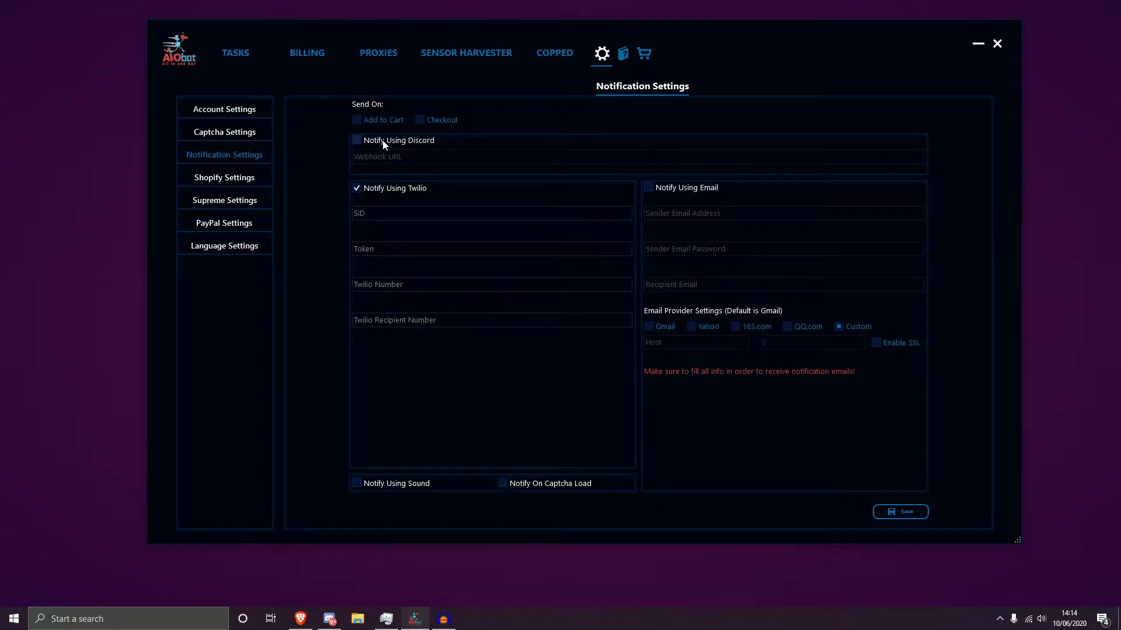
pyautogui.click(378, 188)
pyautogui.click(697, 188)
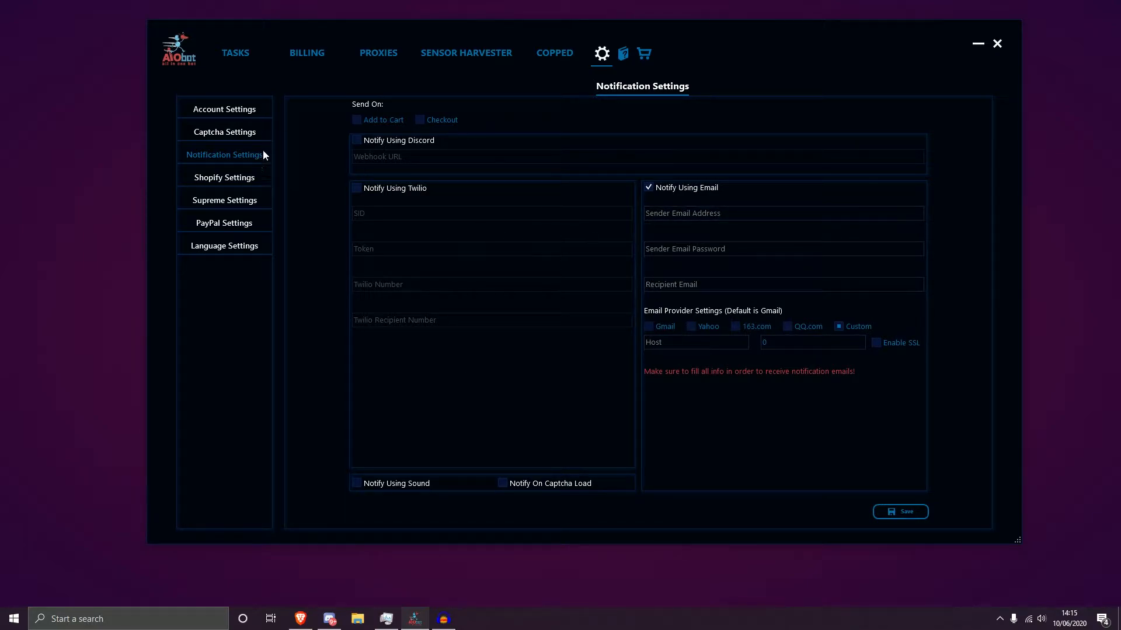
pyautogui.click(237, 178)
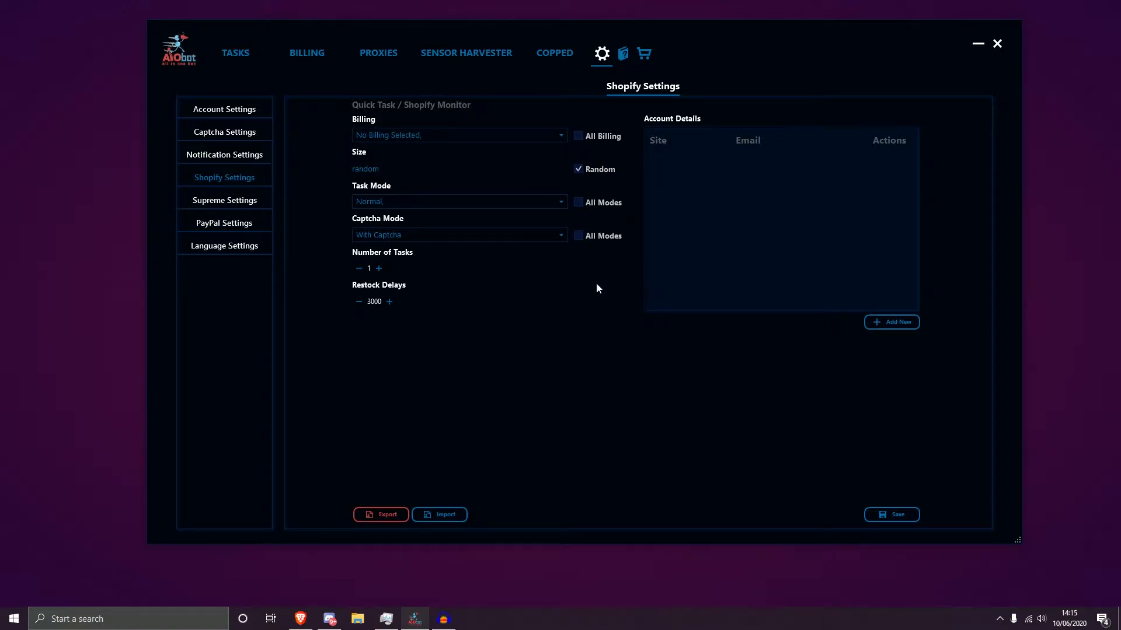
# Try the billing profile and All Billing options, leaving no billing profile selected.
pyautogui.click(450, 136)
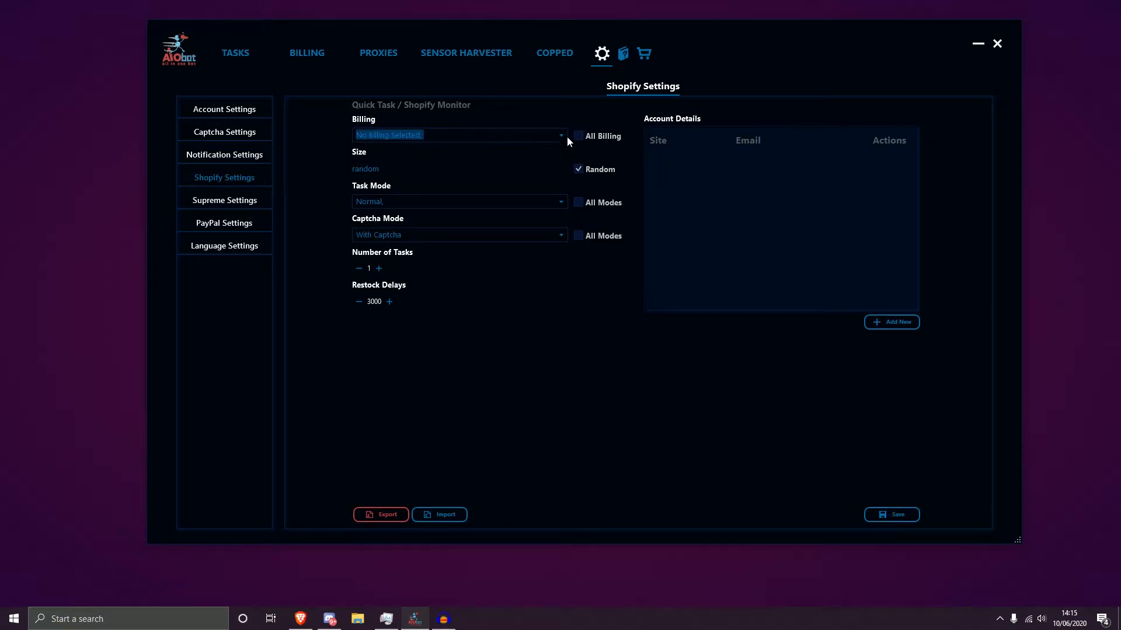
pyautogui.click(563, 139)
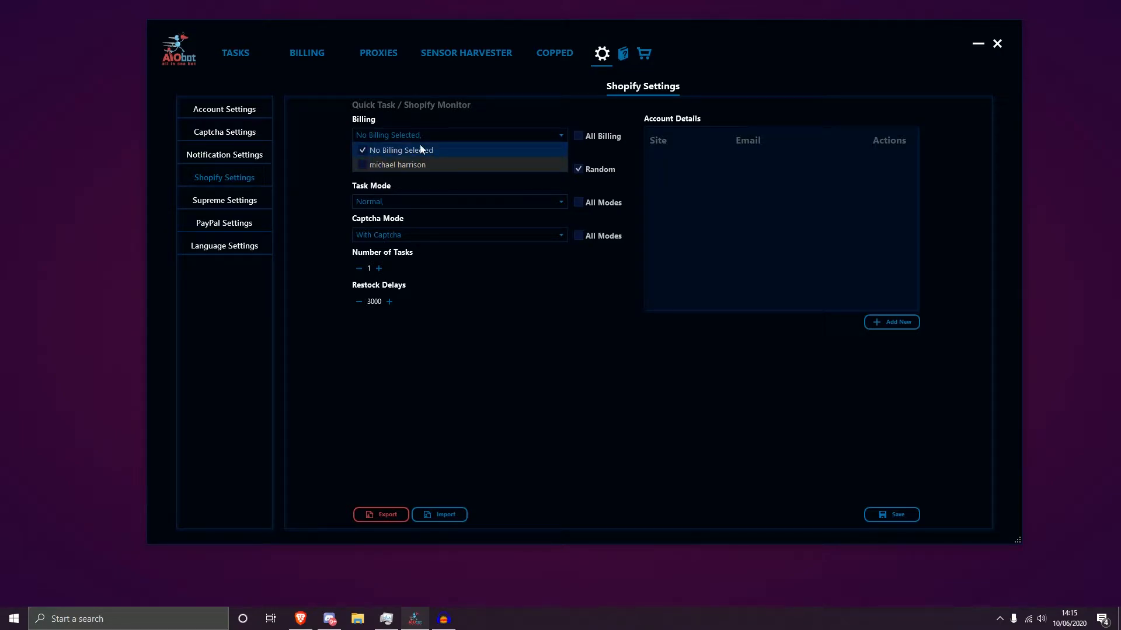
pyautogui.click(364, 167)
pyautogui.click(361, 164)
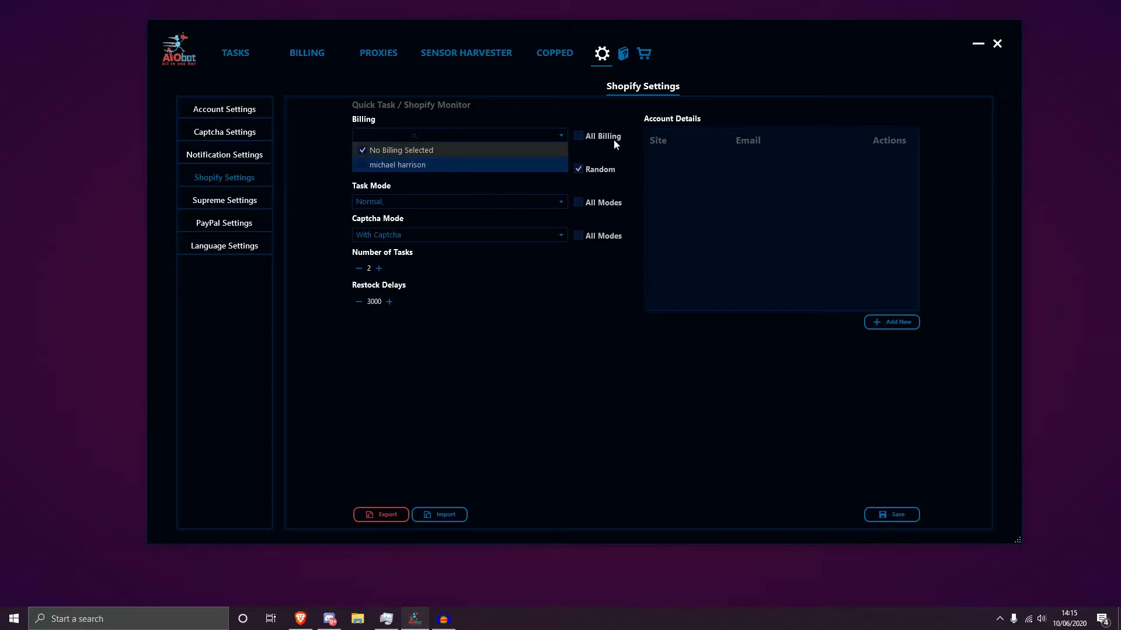
pyautogui.click(580, 135)
pyautogui.click(580, 135)
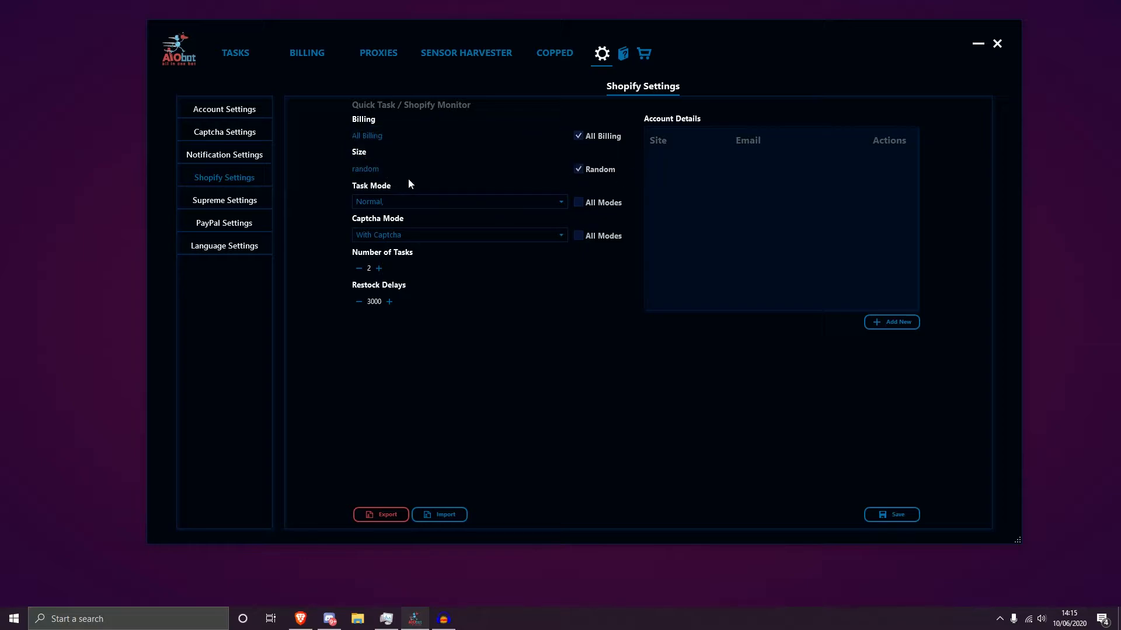
pyautogui.click(579, 136)
pyautogui.click(560, 136)
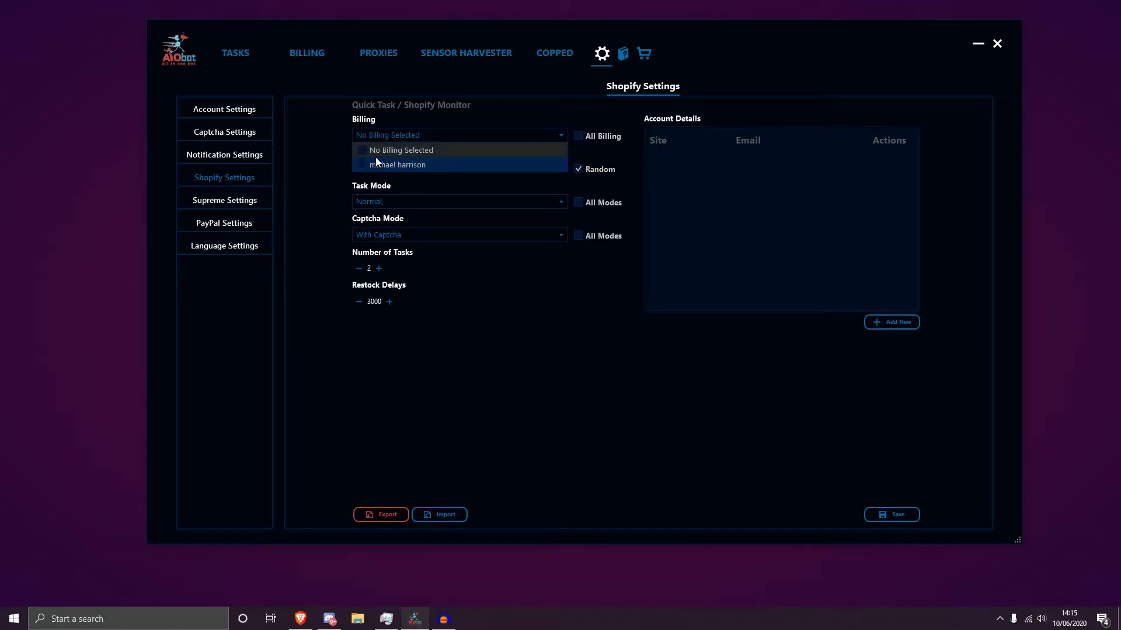
pyautogui.click(518, 403)
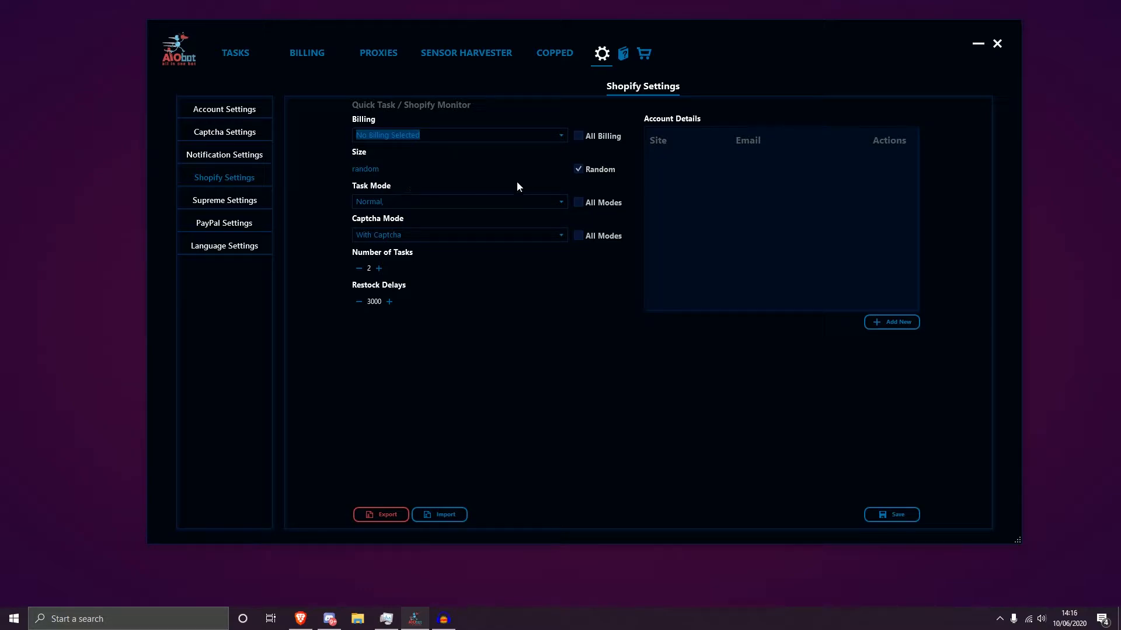
# Turn off Random size and edit the size text, entering 5 and 6.
pyautogui.click(578, 169)
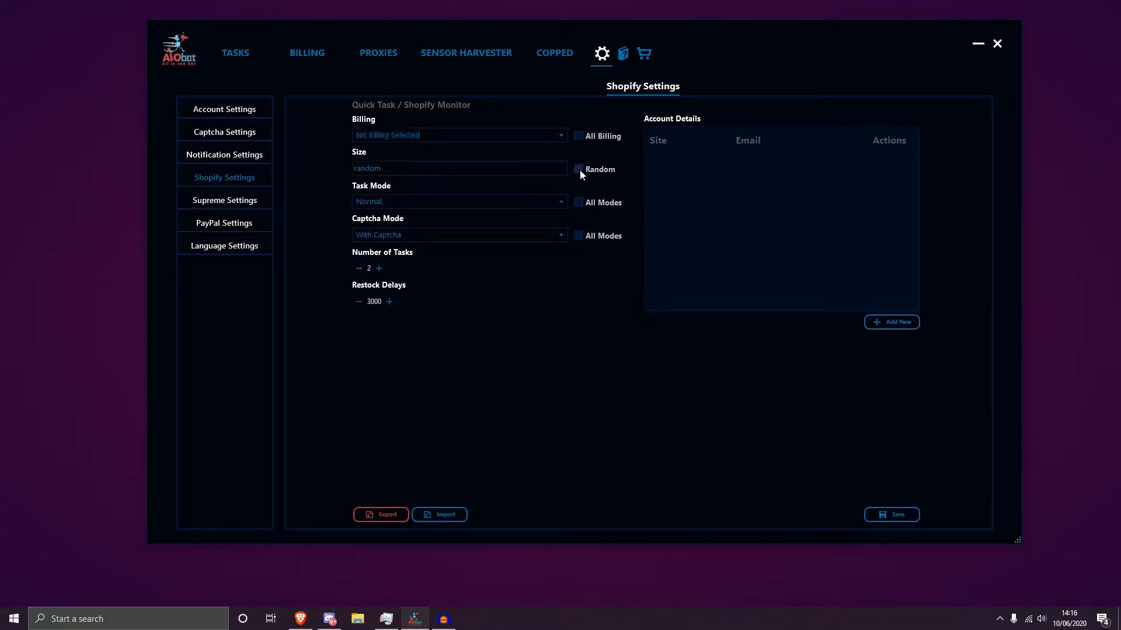
pyautogui.press('BackSpace')
pyautogui.press('BackSpace')
pyautogui.press('BackSpace')
pyautogui.press('BackSpace')
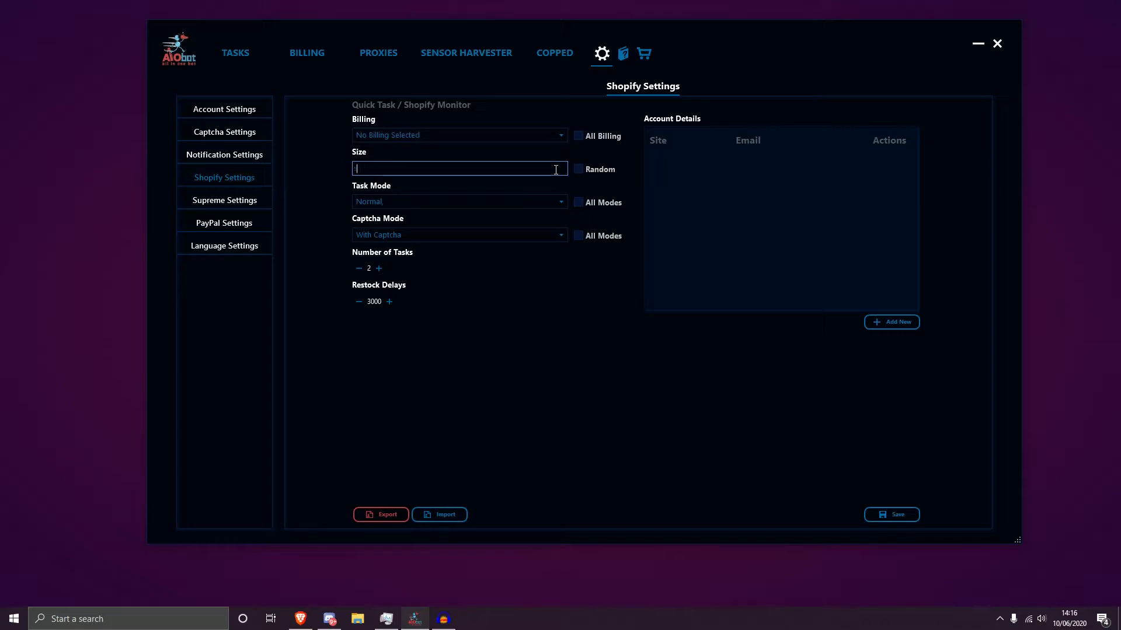
pyautogui.write('5')
pyautogui.press('BackSpace')
pyautogui.write('6')
# Toggle All Modes and the Boost, Fast and Normal task modes, leaving the task mode cleared.
pyautogui.click(606, 207)
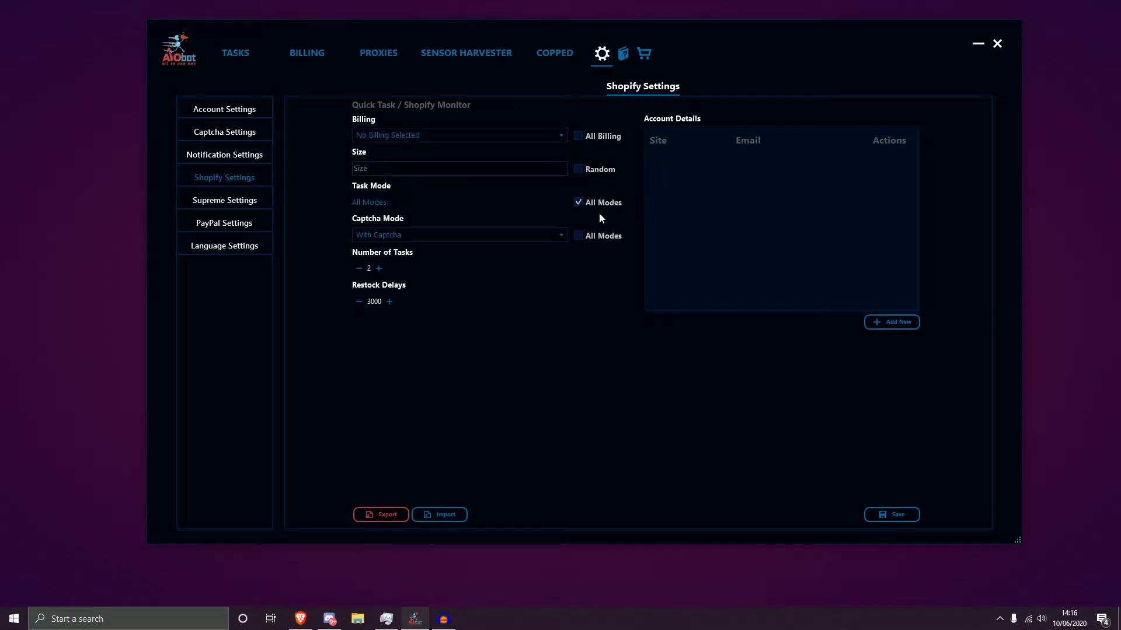
pyautogui.click(591, 208)
pyautogui.click(561, 200)
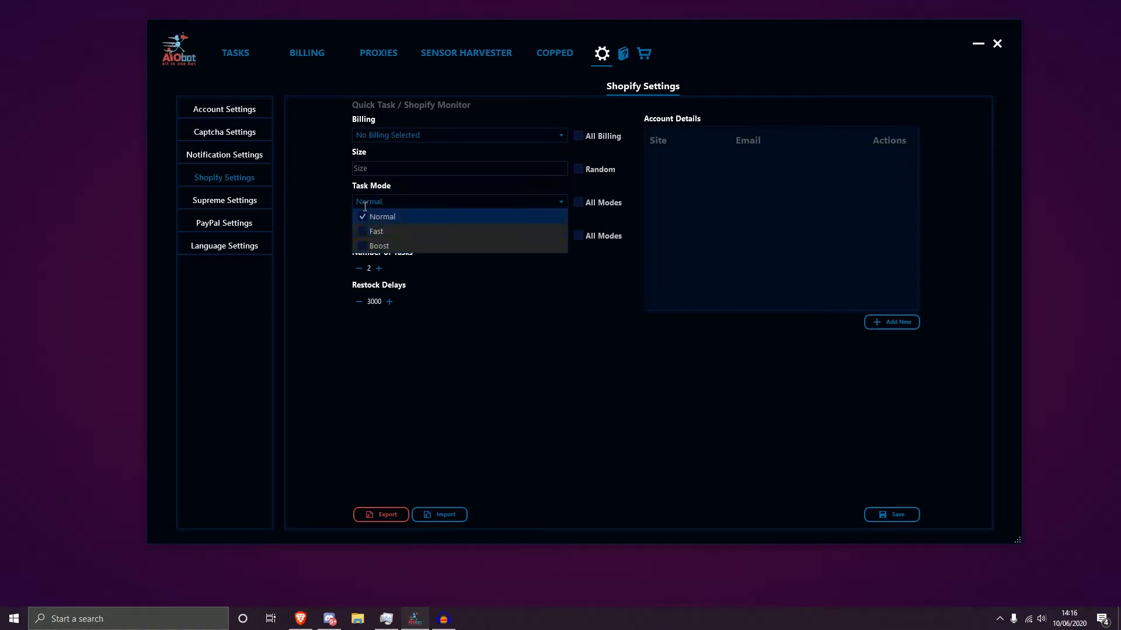
pyautogui.click(374, 246)
pyautogui.click(376, 231)
pyautogui.click(377, 217)
pyautogui.click(375, 245)
pyautogui.click(550, 321)
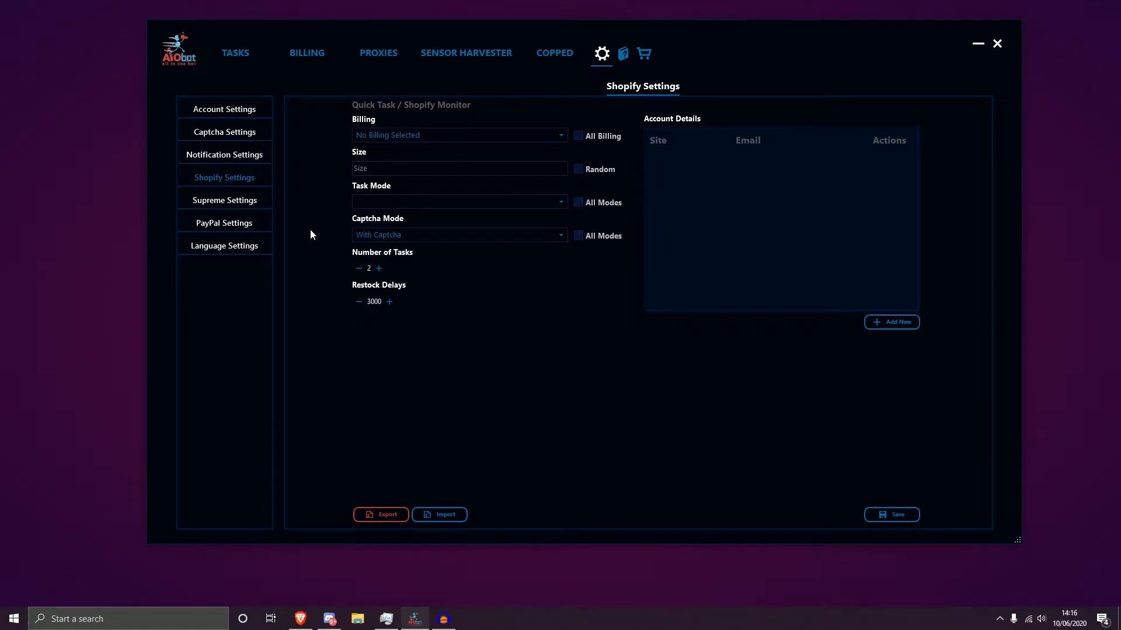
# Keep captcha mode at With Captcha with All Captcha Modes turned off.
pyautogui.click(579, 236)
pyautogui.click(579, 236)
pyautogui.click(557, 236)
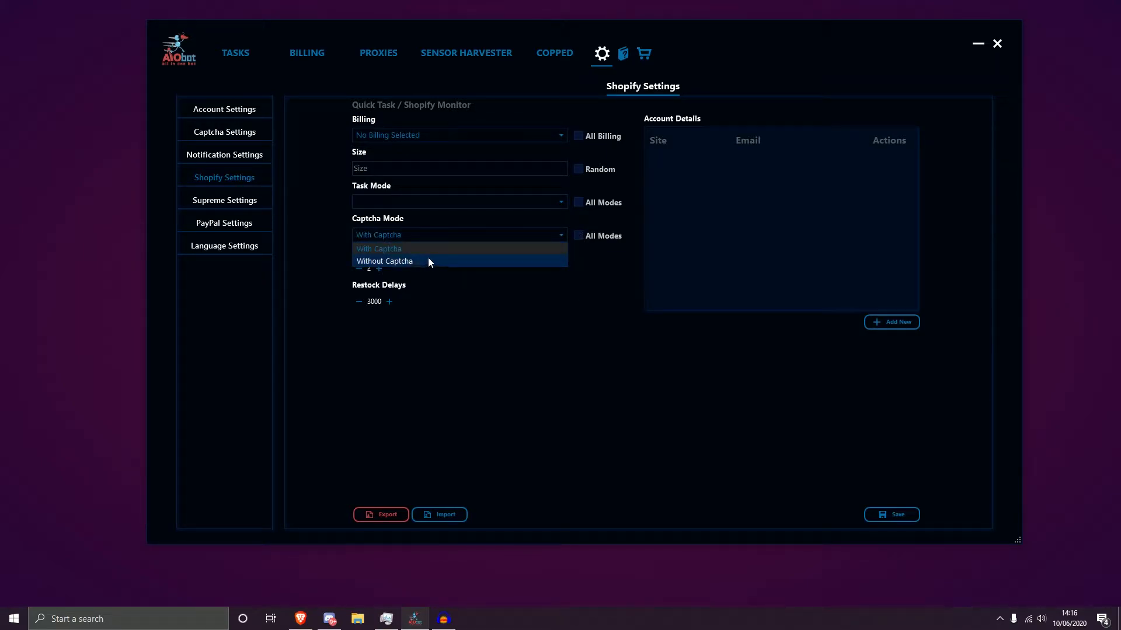
pyautogui.click(538, 291)
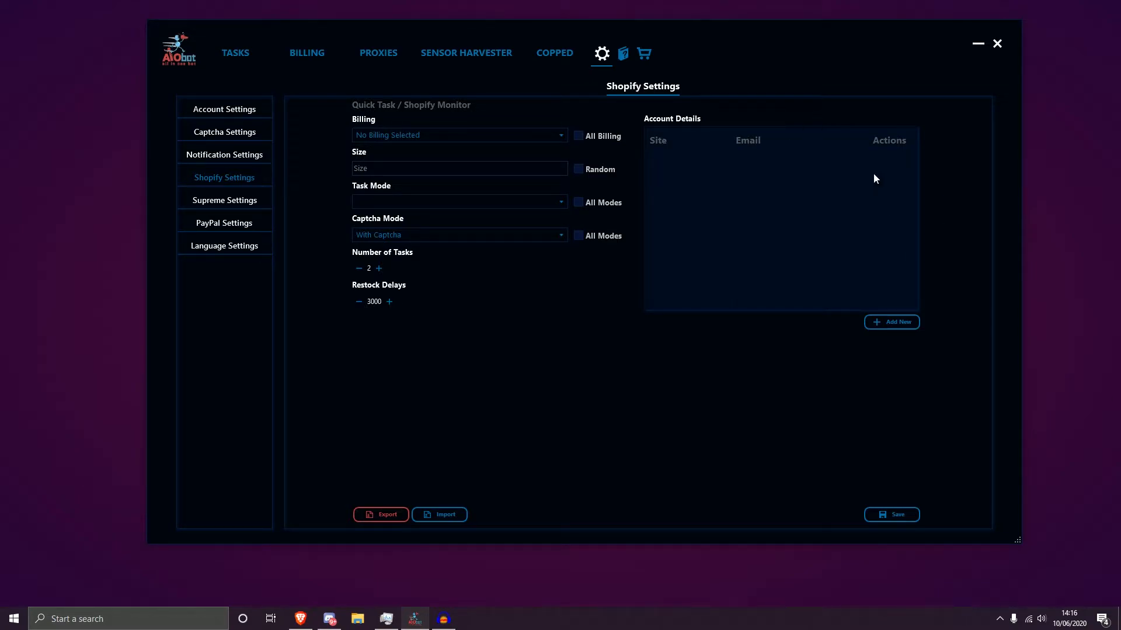
# Add a new Shopify account with CDG UK as its site.
pyautogui.click(895, 323)
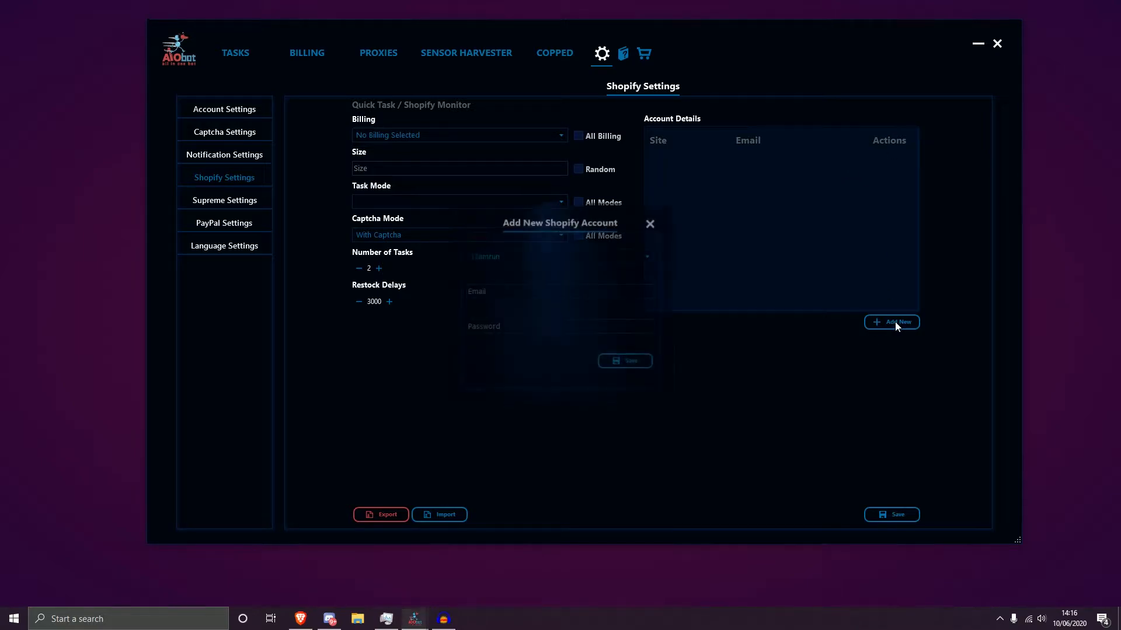
pyautogui.click(644, 260)
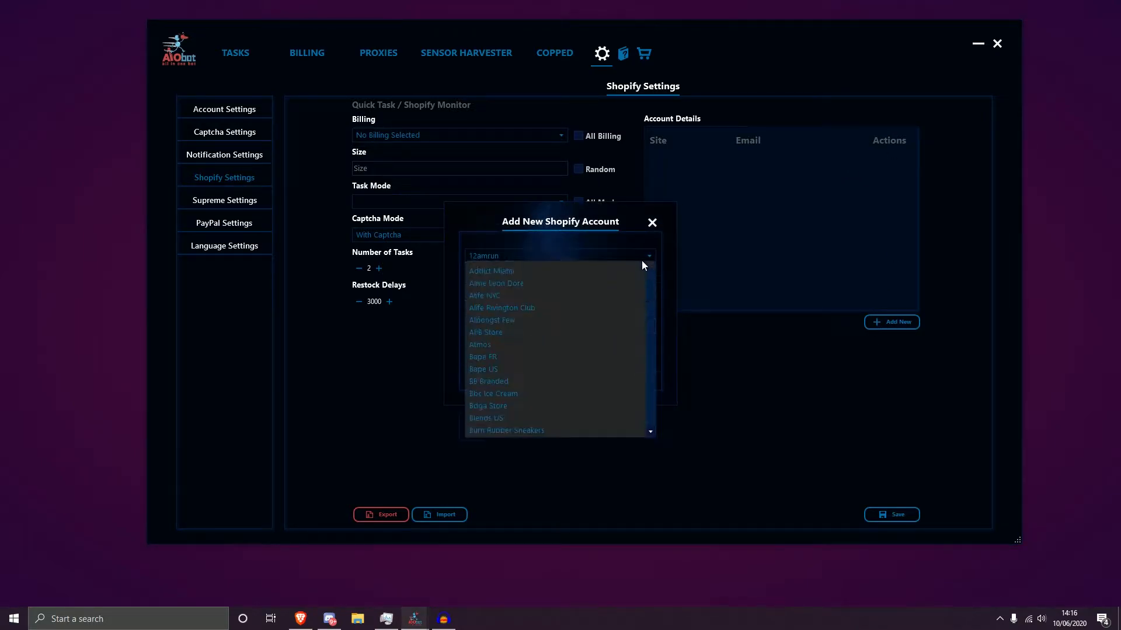
pyautogui.scroll(-3, 601, 333)
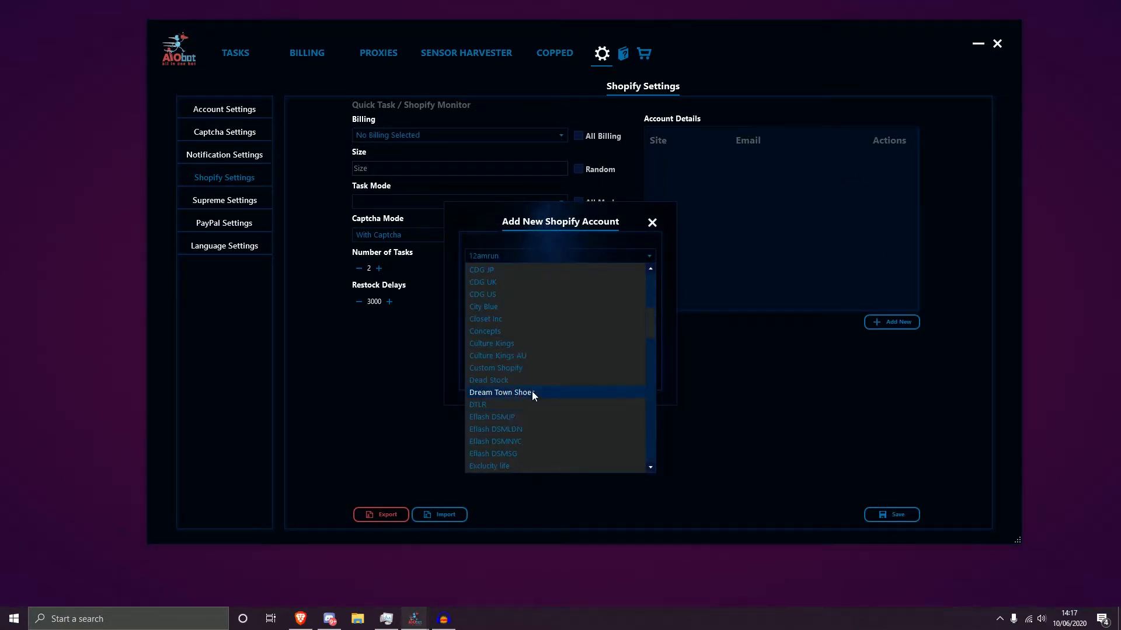
pyautogui.click(501, 282)
pyautogui.click(514, 299)
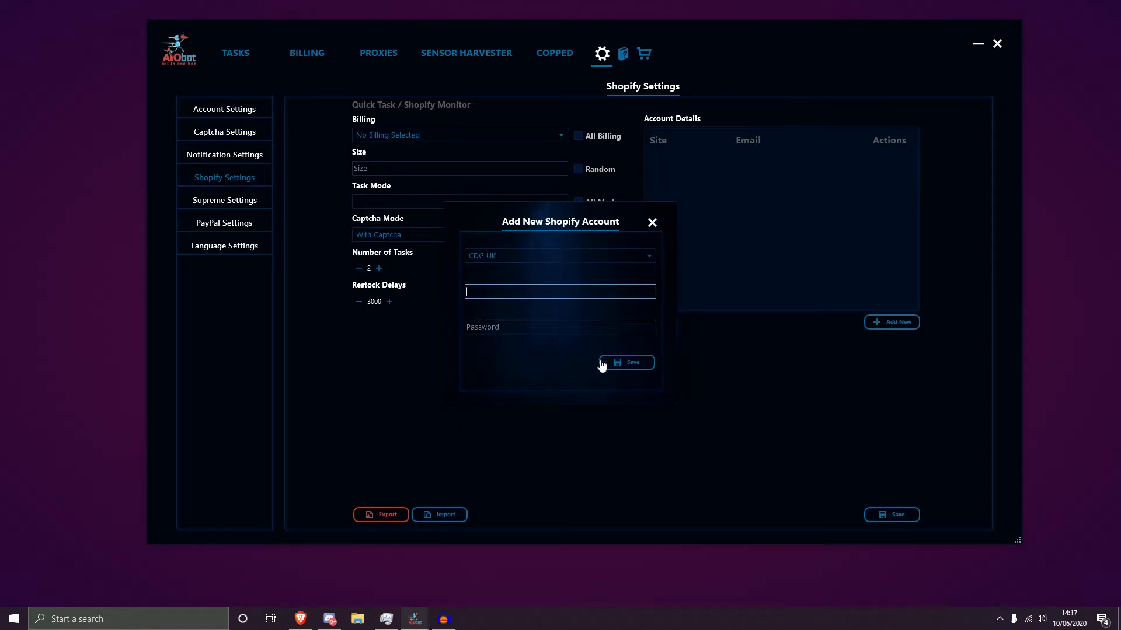
pyautogui.click(653, 223)
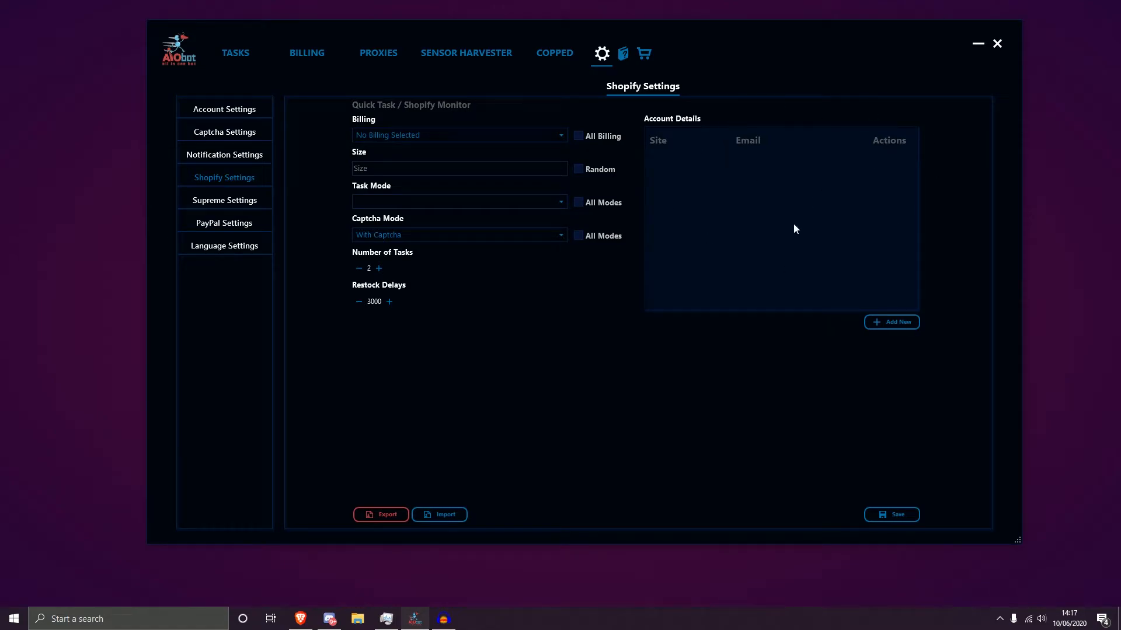
pyautogui.click(654, 224)
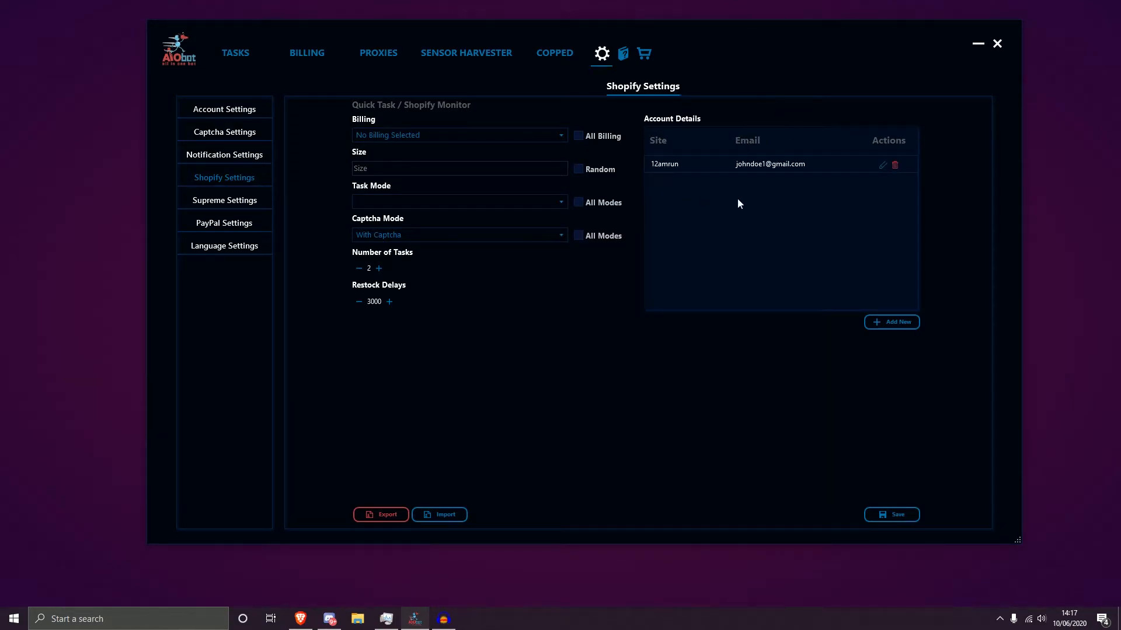
# Delete the 12amrun Shopify account and save the Shopify settings.
pyautogui.click(882, 165)
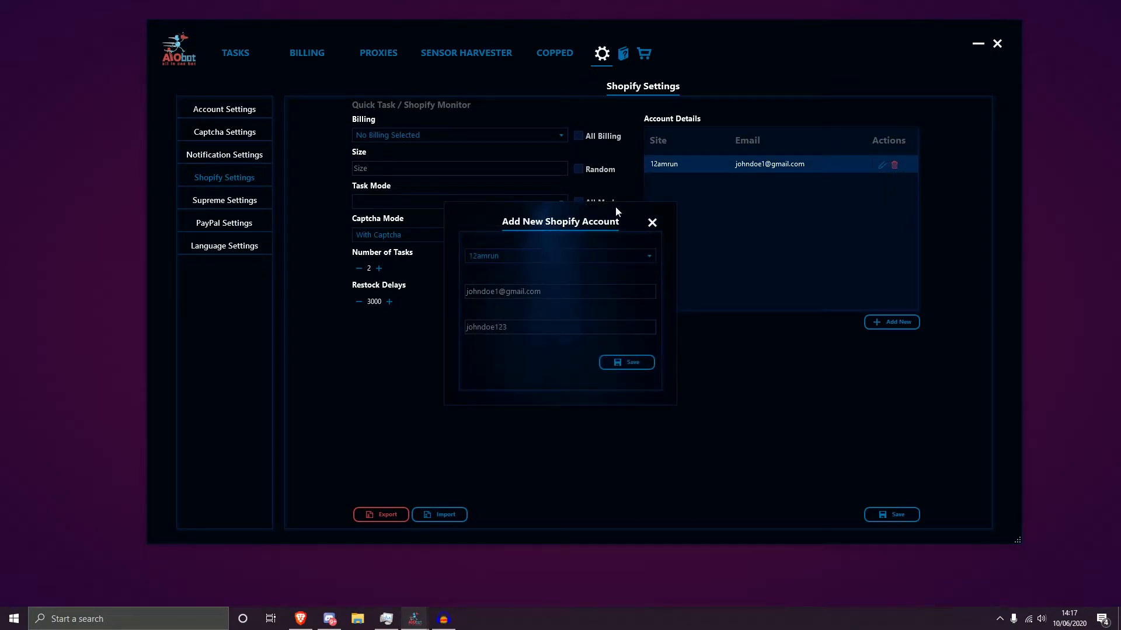
pyautogui.click(652, 223)
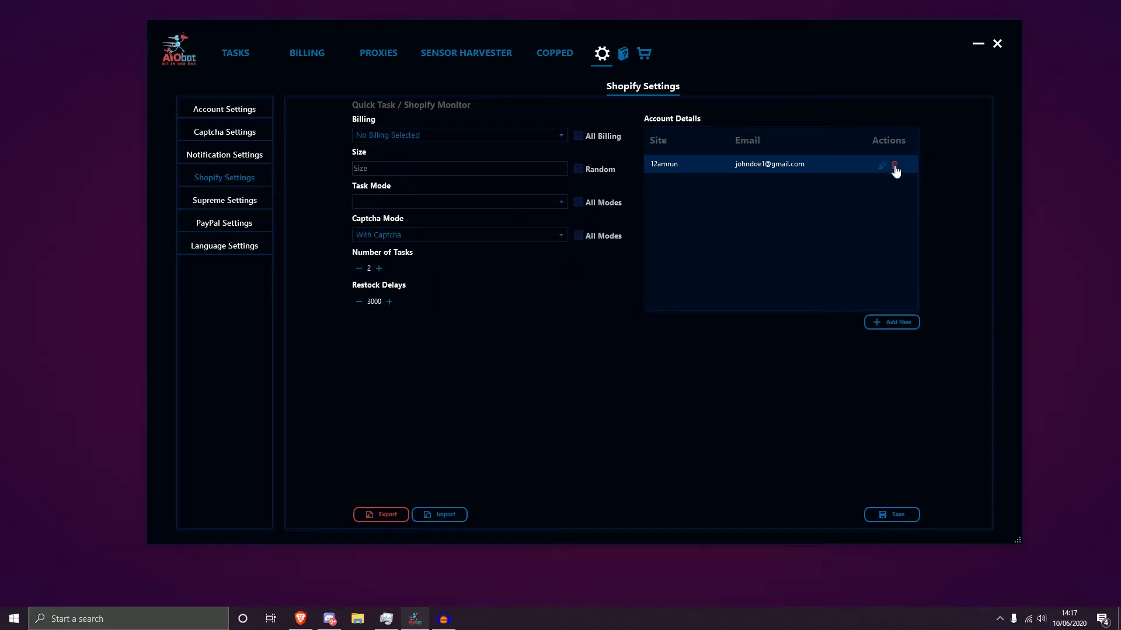
pyautogui.click(895, 168)
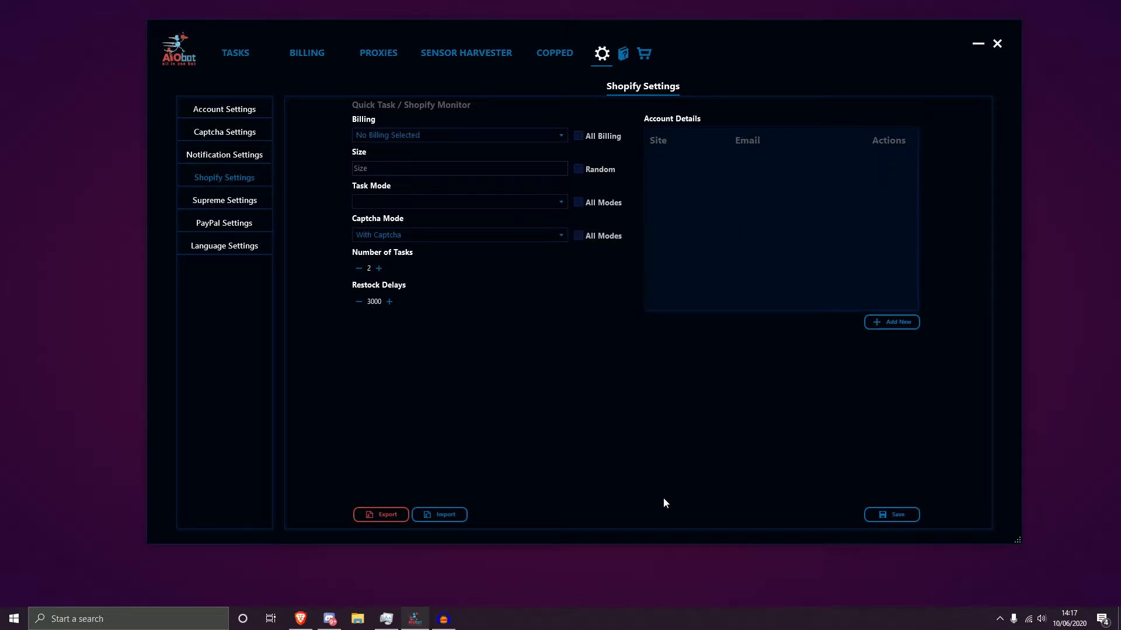
pyautogui.click(908, 522)
# Set the Supreme restock delay to 10000, checking the minus and plus buttons.
pyautogui.click(253, 202)
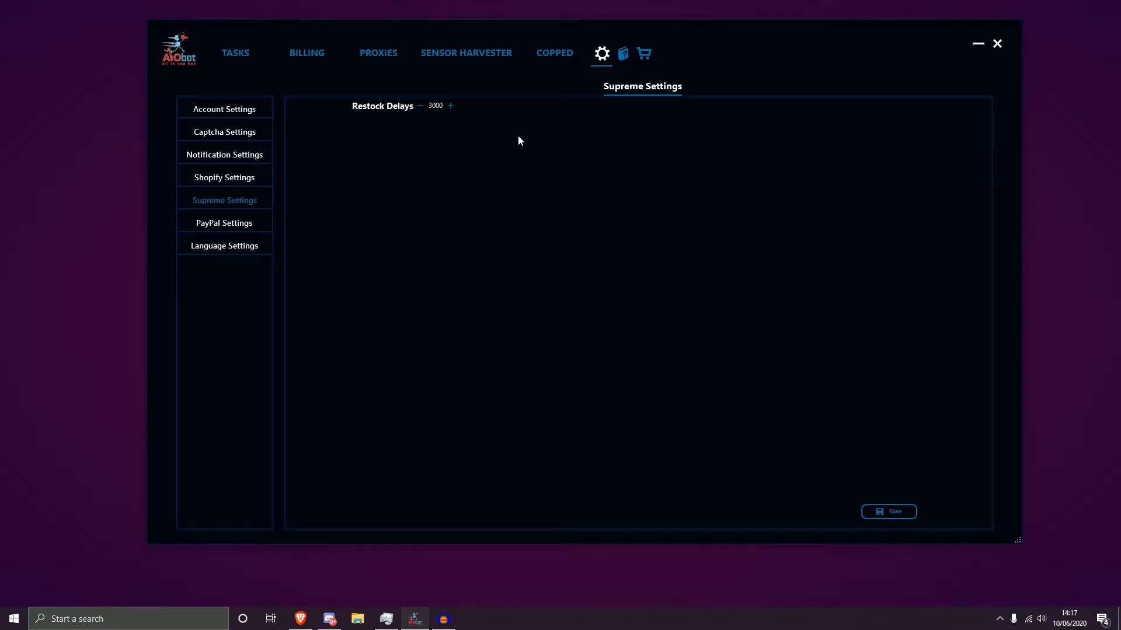
pyautogui.doubleClick(432, 105)
pyautogui.write('10000')
pyautogui.click(420, 106)
pyautogui.click(450, 106)
pyautogui.click(451, 106)
pyautogui.click(452, 106)
pyautogui.click(452, 106)
# Open PayPal Settings and reveal, then hide, the PayPal password.
pyautogui.click(209, 225)
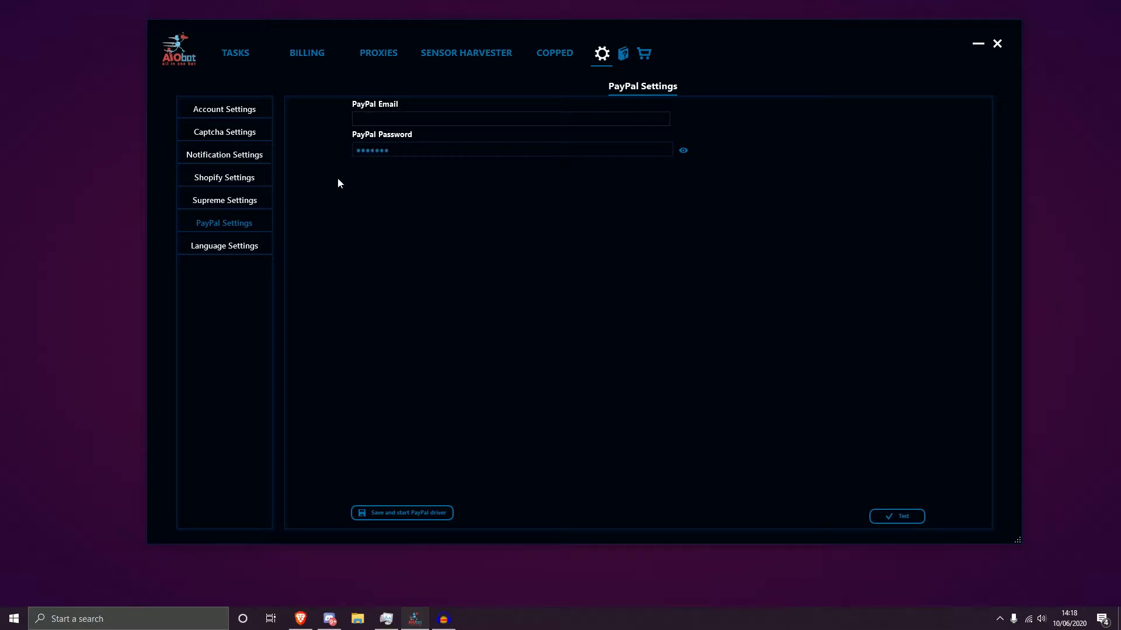
pyautogui.click(684, 152)
pyautogui.click(683, 151)
pyautogui.click(226, 247)
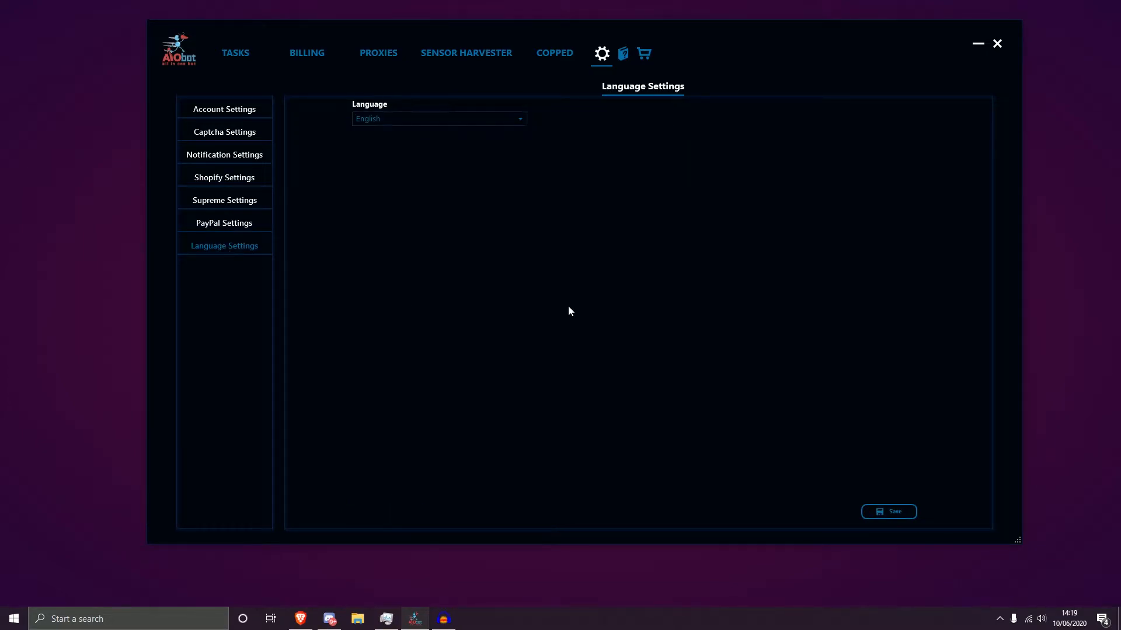
pyautogui.click(522, 120)
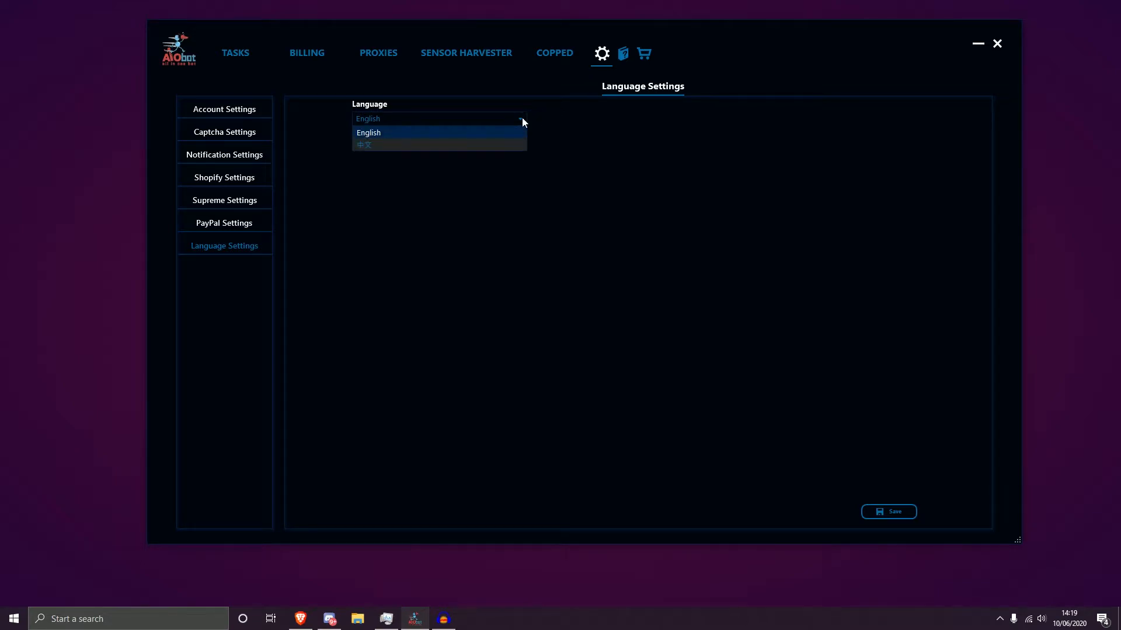
pyautogui.click(362, 132)
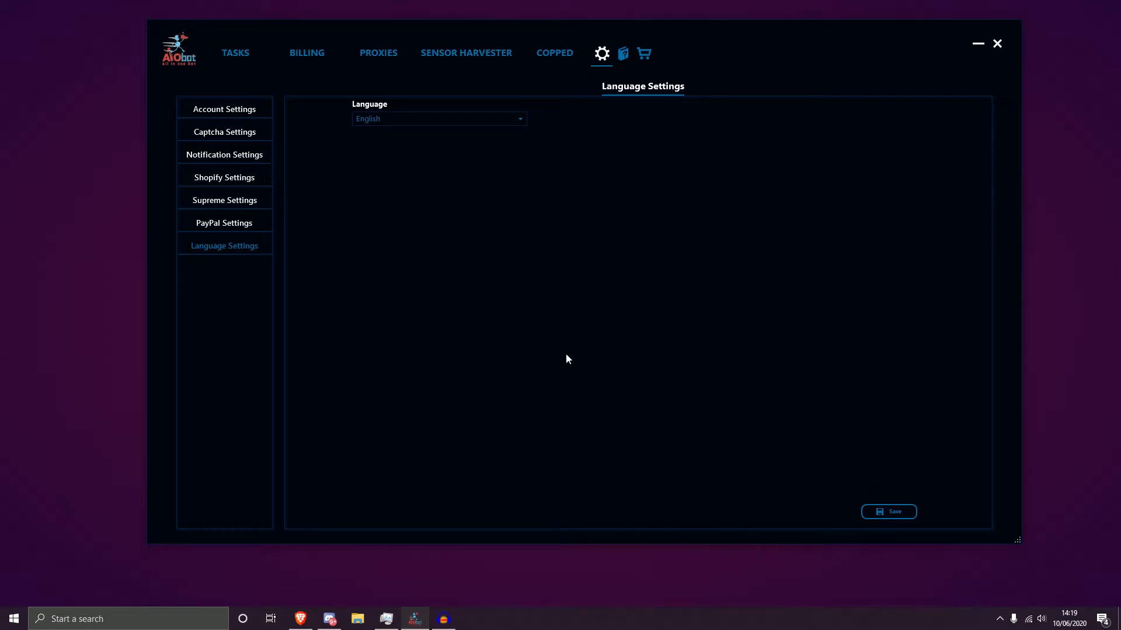
pyautogui.click(489, 59)
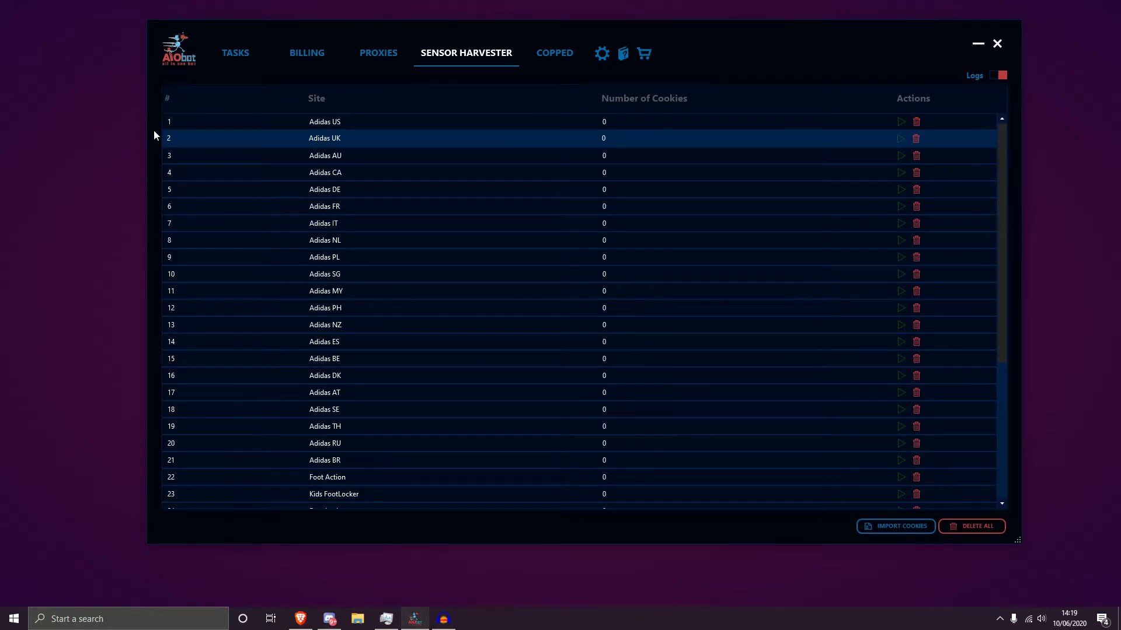
# Scroll through the Sensor Harvester site table and switch on the Logs panel.
pyautogui.scroll(-4, 238, 205)
pyautogui.scroll(4, 248, 257)
pyautogui.scroll(-4, 272, 329)
pyautogui.scroll(4, 362, 429)
pyautogui.scroll(-4, 461, 164)
pyautogui.scroll(4, 360, 271)
pyautogui.scroll(-4, 619, 216)
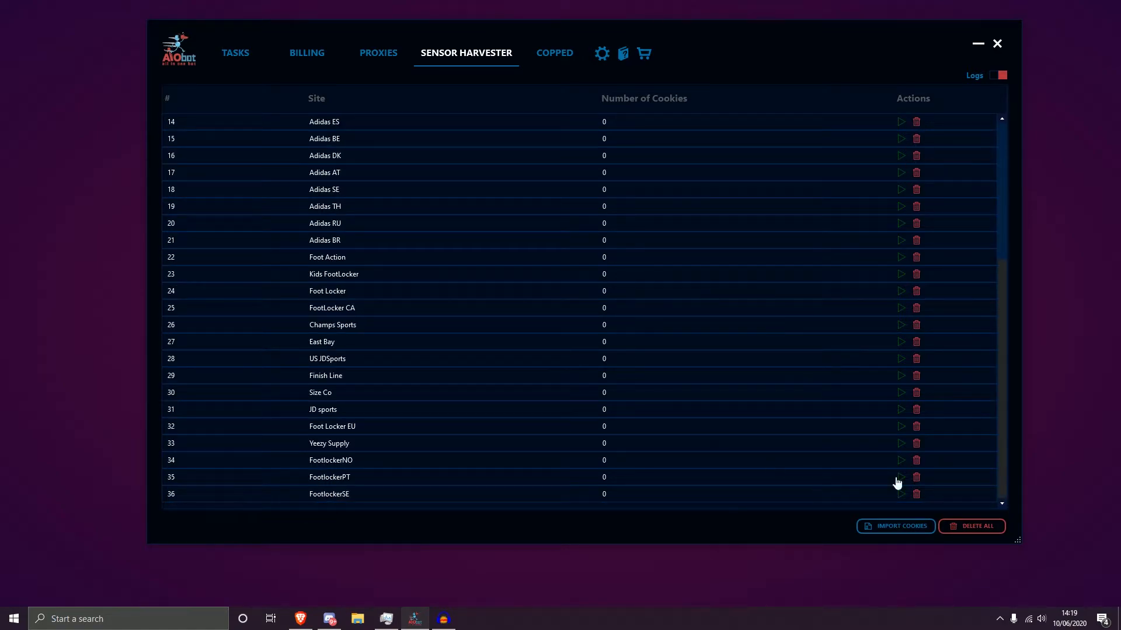
pyautogui.click(999, 76)
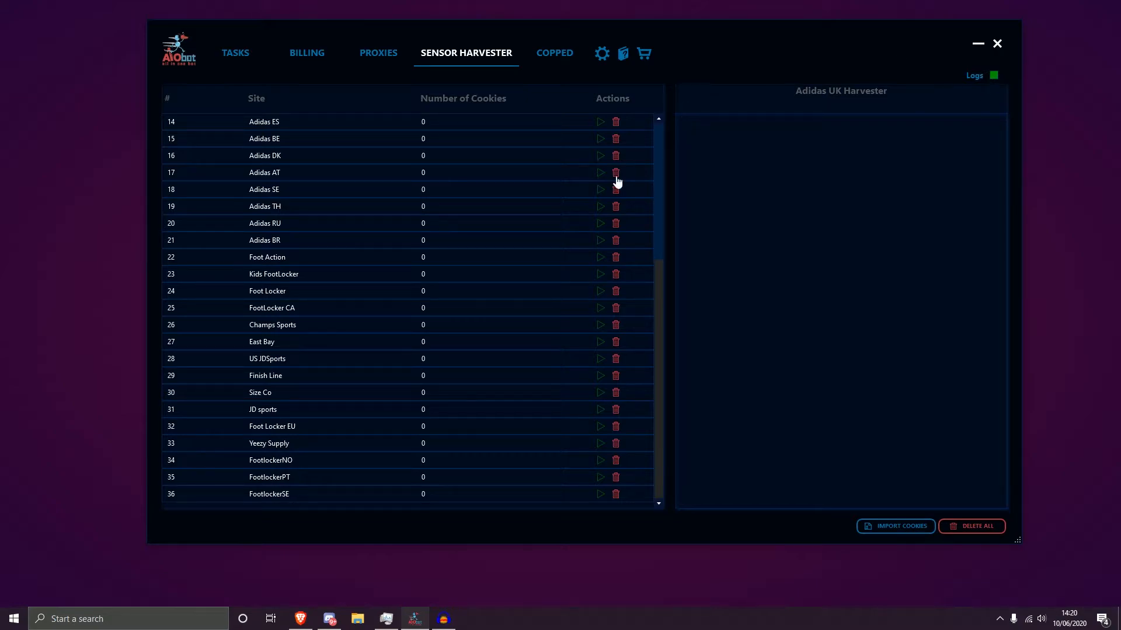
# Select the Adidas DE row, then Adidas NZ, to show its harvester log.
pyautogui.scroll(5, 534, 225)
pyautogui.scroll(-5, 522, 210)
pyautogui.scroll(5, 532, 265)
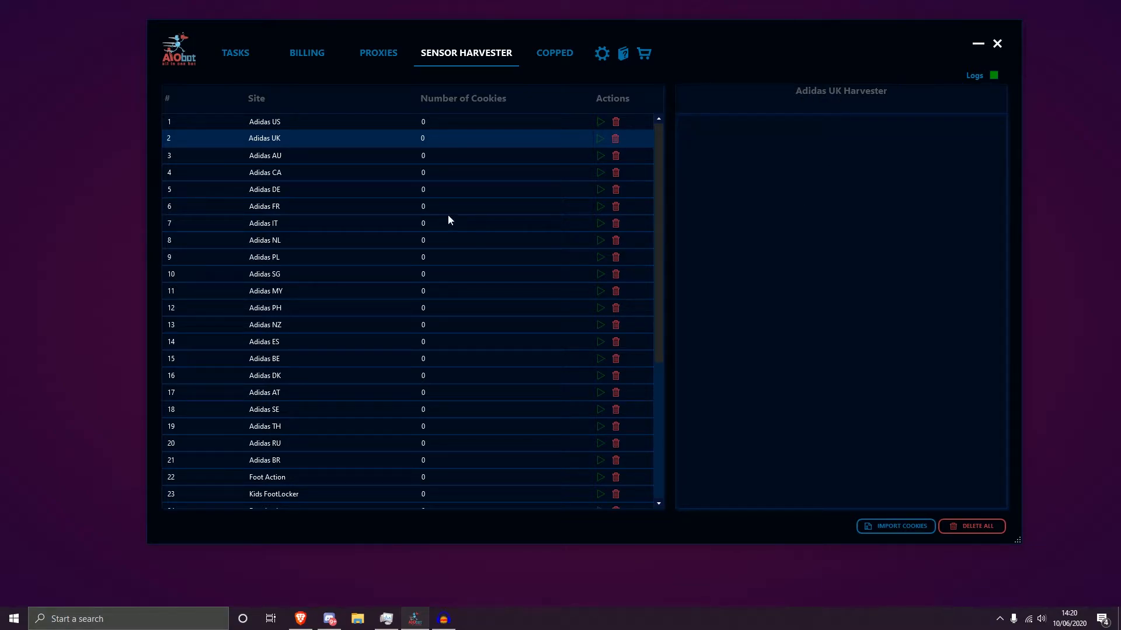
pyautogui.click(488, 188)
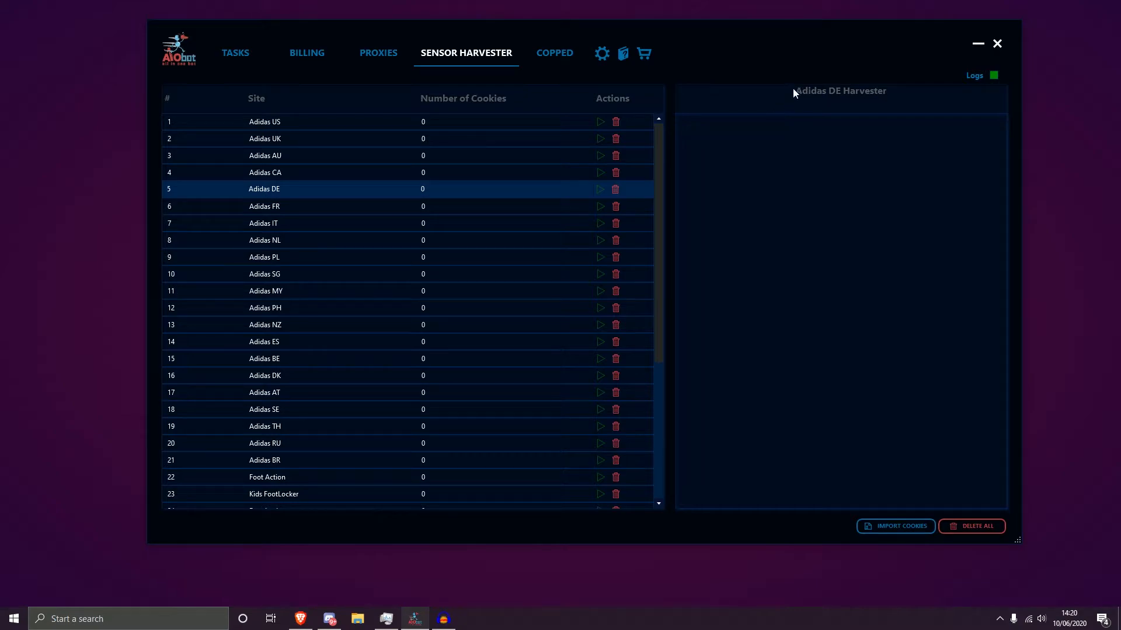
pyautogui.click(309, 327)
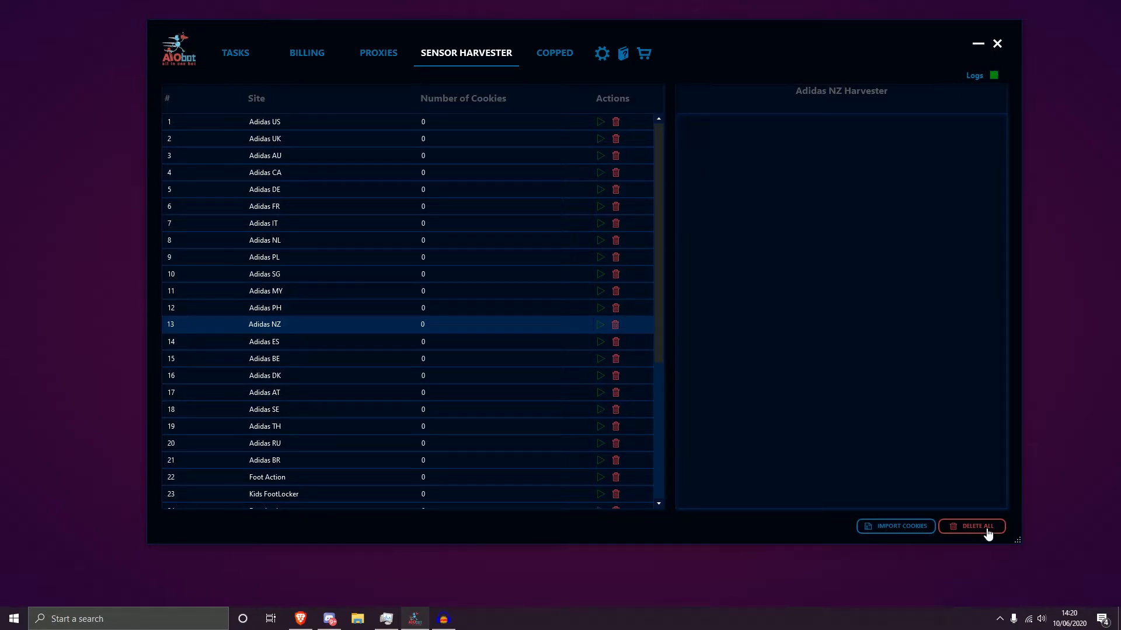
# Hide the harvester logs and launch the Adidas UK harvester browser.
pyautogui.click(994, 75)
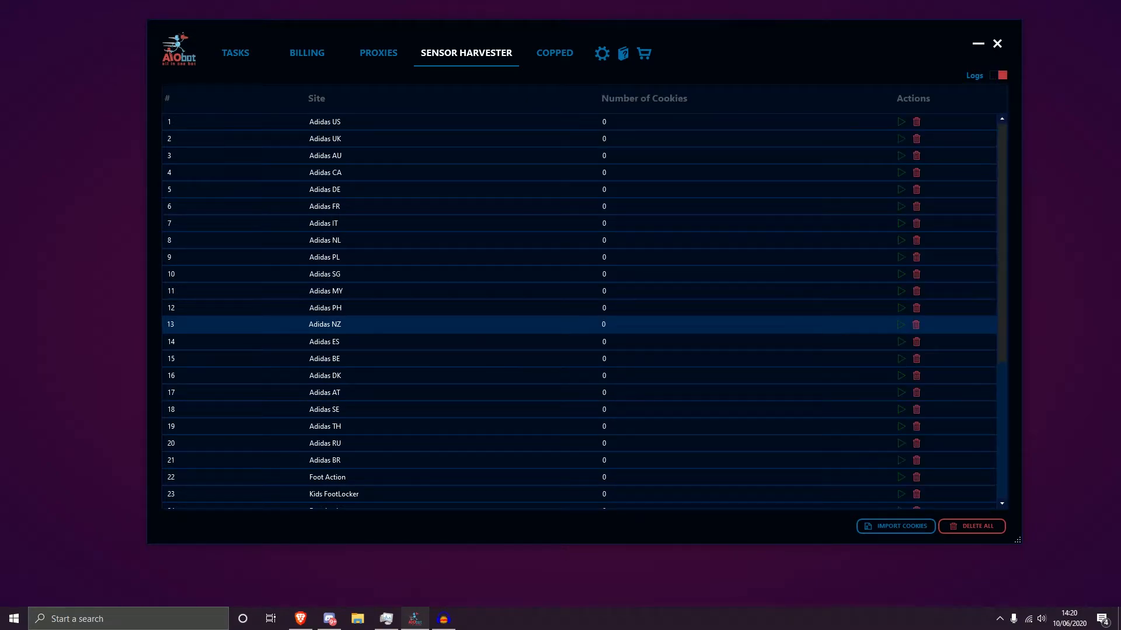
pyautogui.click(326, 143)
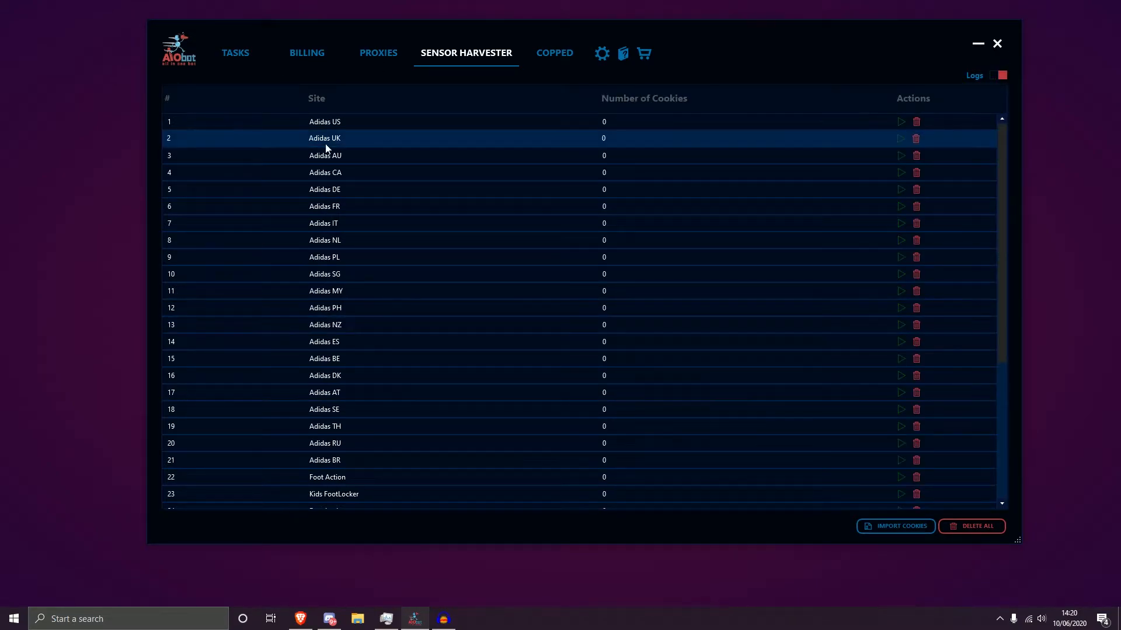
pyautogui.click(901, 139)
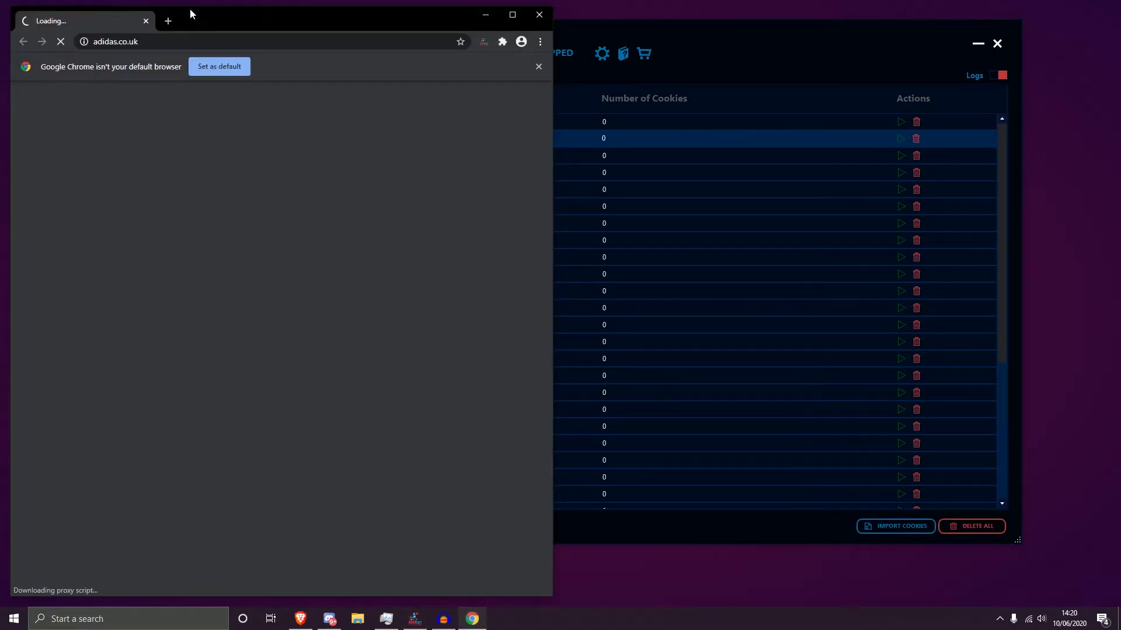
# Close the Adidas UK harvester window and switch to the empty Proxies page.
pyautogui.moveTo(333, 8); pyautogui.dragTo(451, 18)
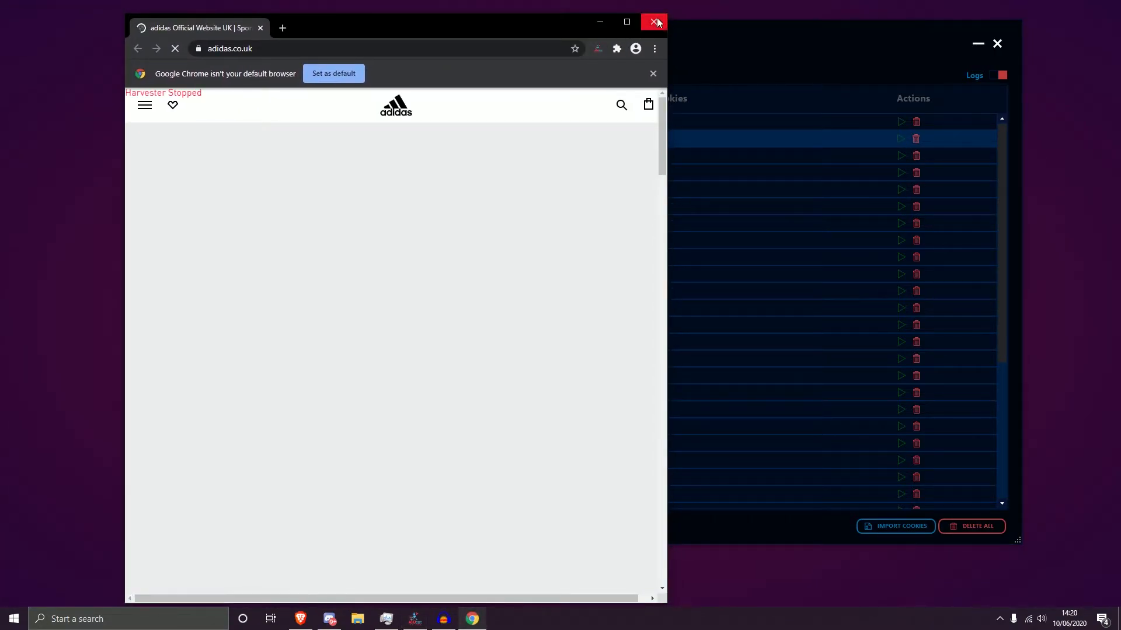
pyautogui.click(664, 23)
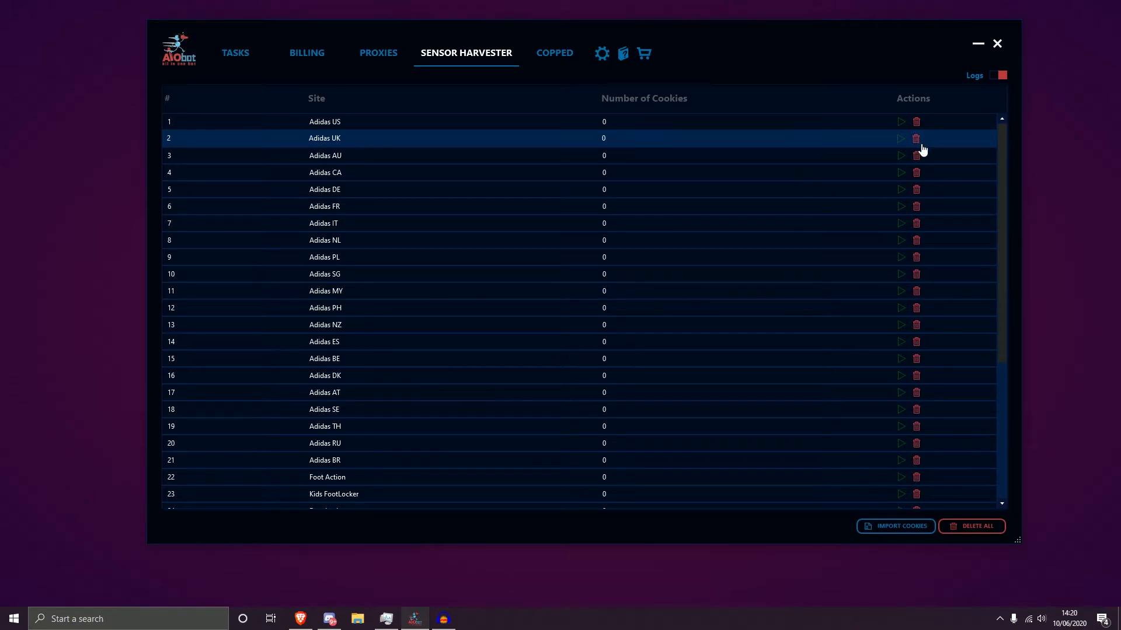
pyautogui.click(376, 54)
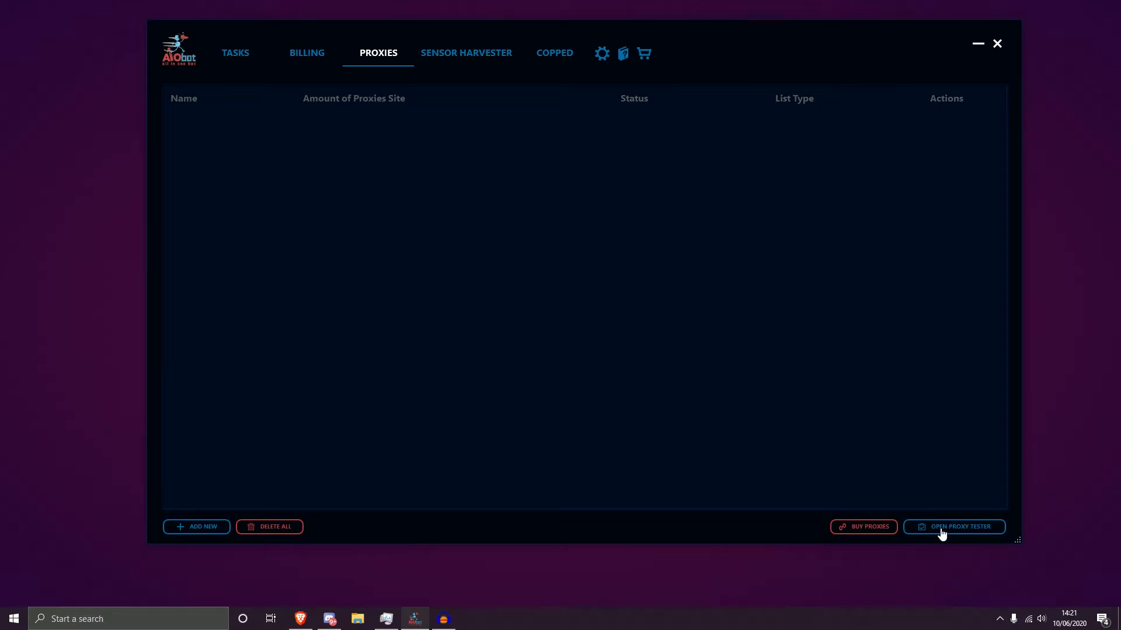
# Create a new enabled proxy list named 'Video Test' with the Normal Proxies type.
pyautogui.click(192, 528)
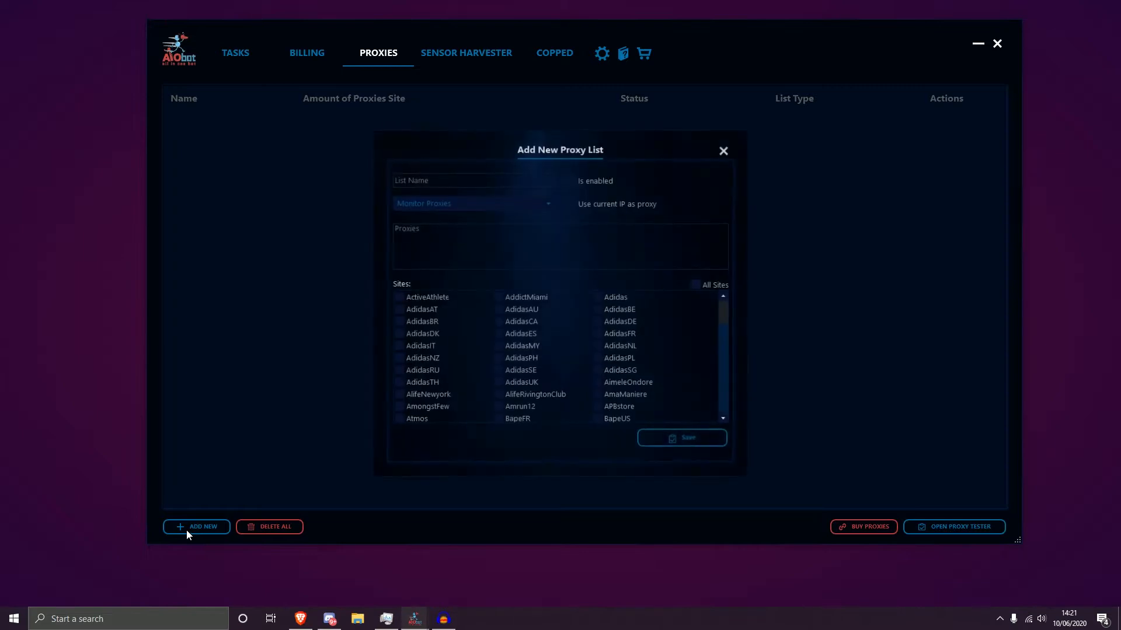
pyautogui.click(447, 181)
pyautogui.write('Video Test')
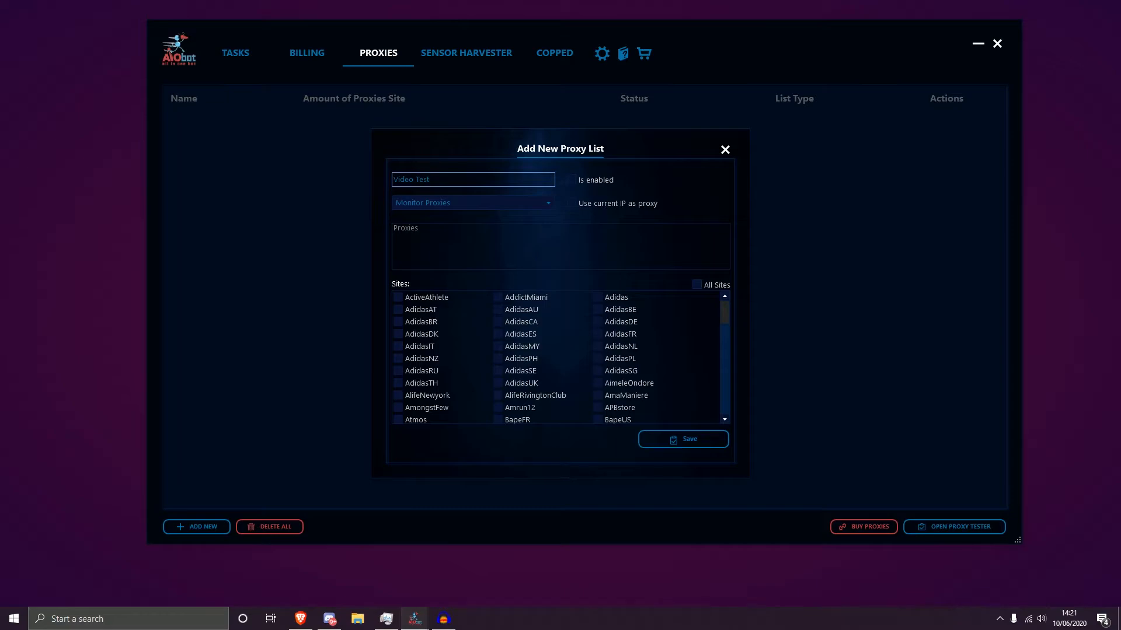
pyautogui.click(576, 181)
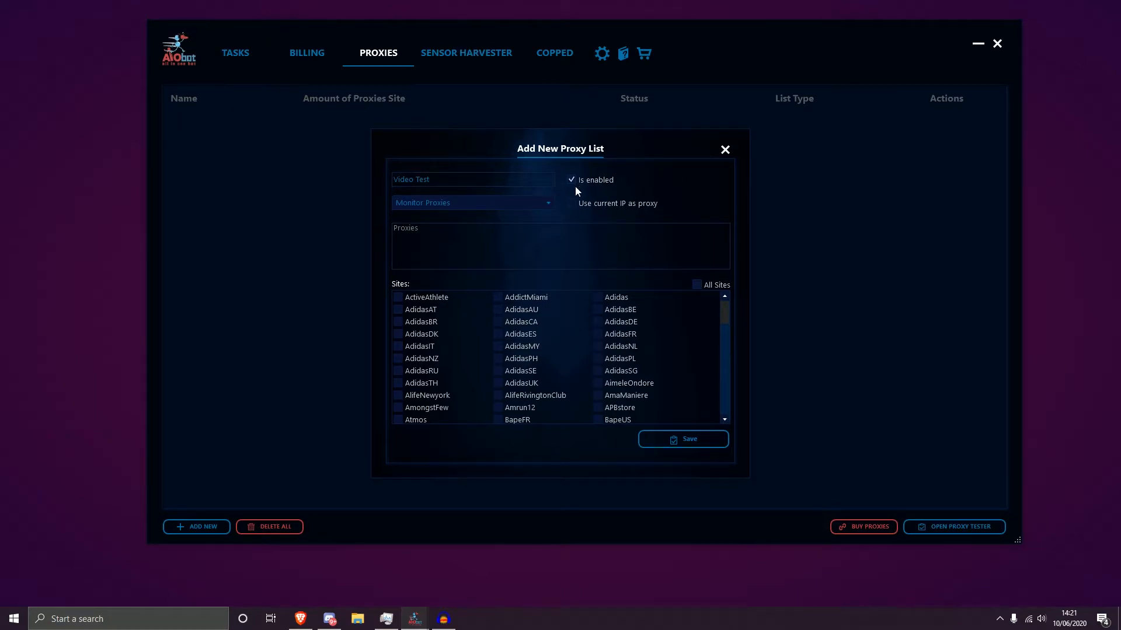
pyautogui.click(547, 207)
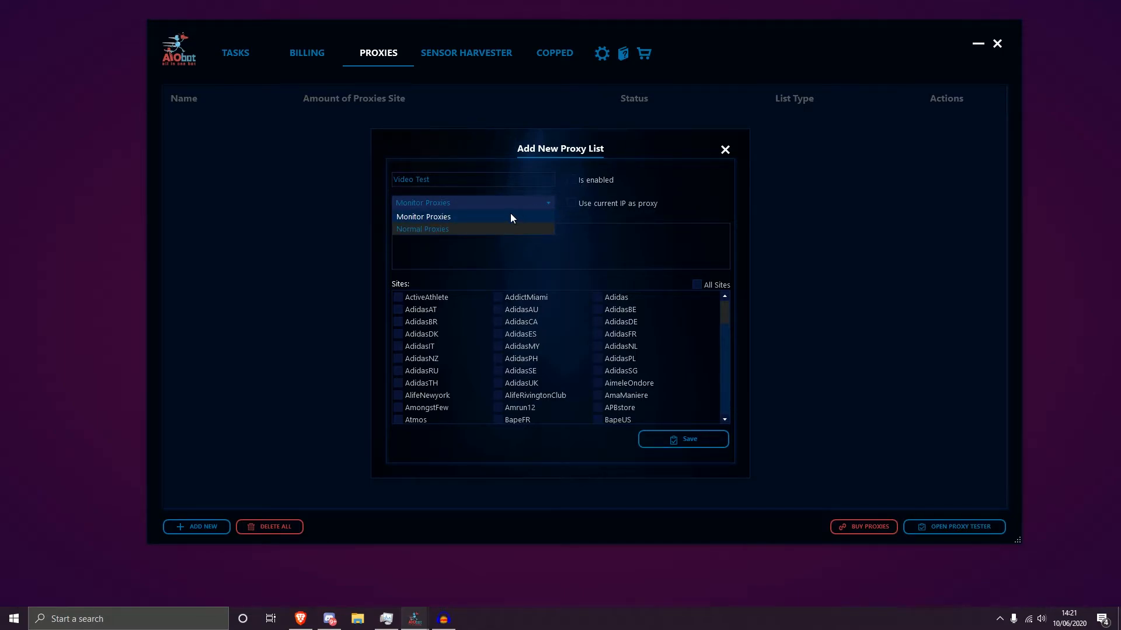
pyautogui.click(504, 230)
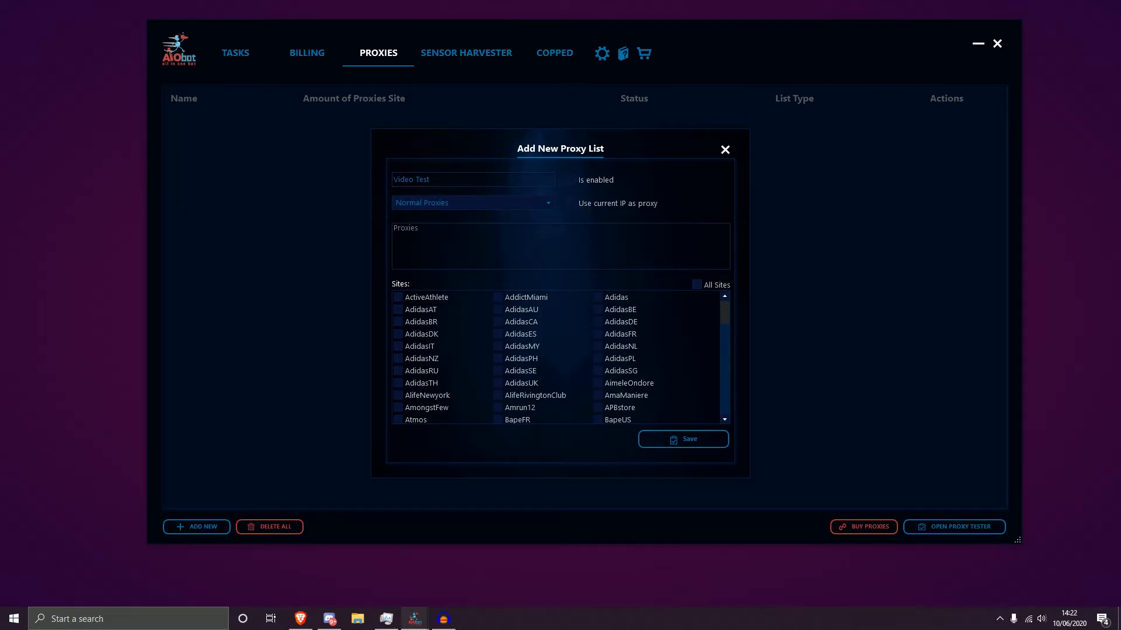
# Apply the Video Test list to All Sites, paste in one proxy, and save it.
pyautogui.hotkey('alt', 'Tab')
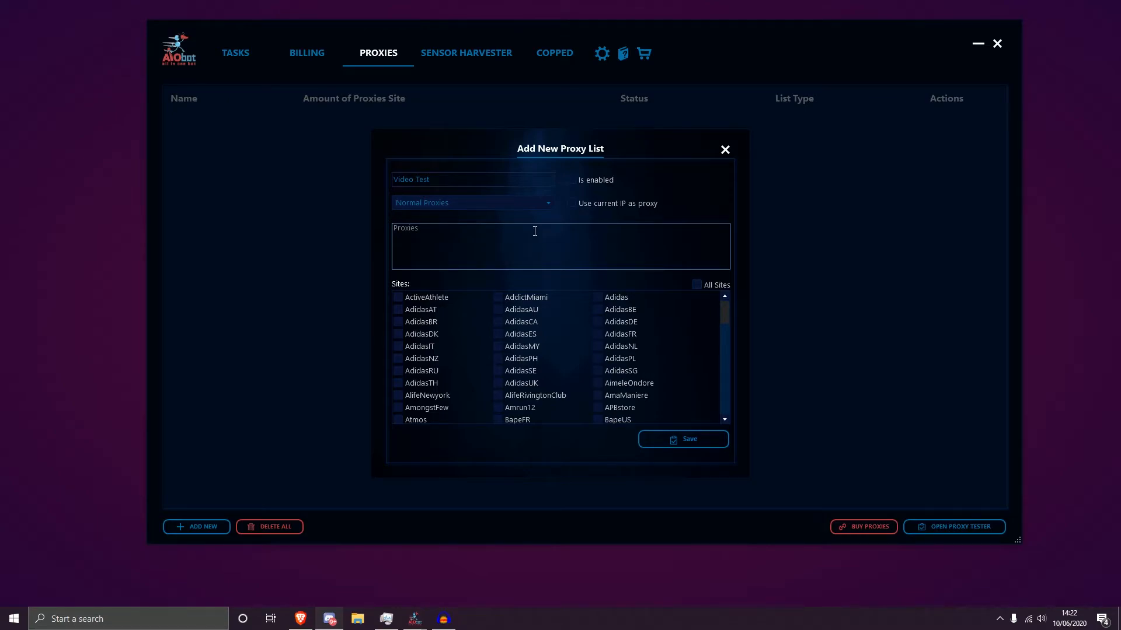
pyautogui.scroll(-1, 660, 306)
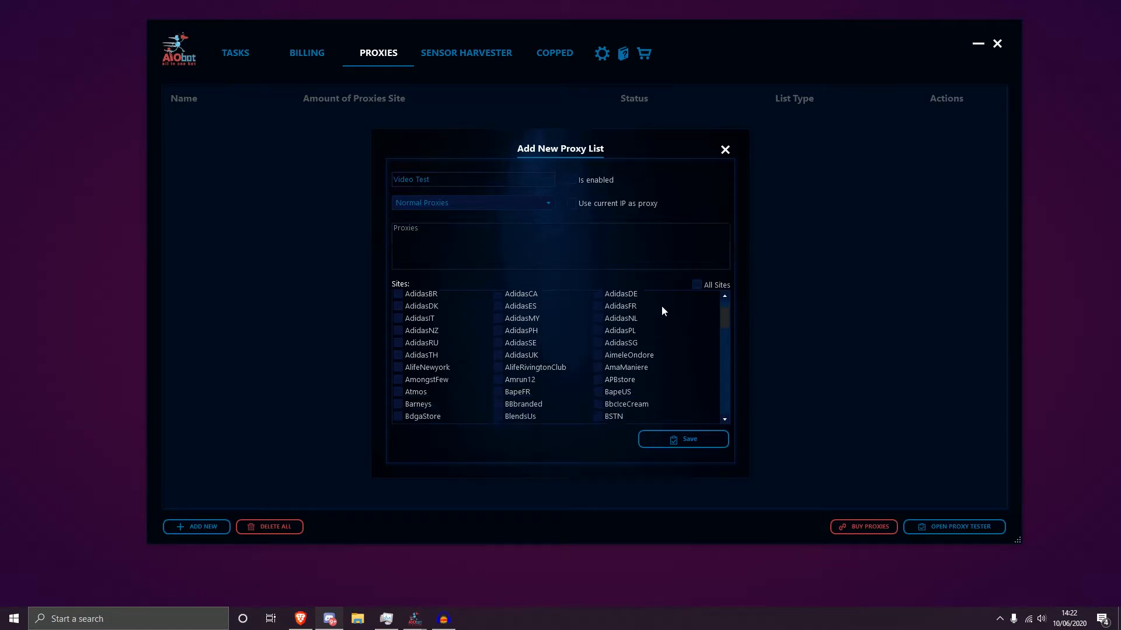
pyautogui.scroll(1, 644, 334)
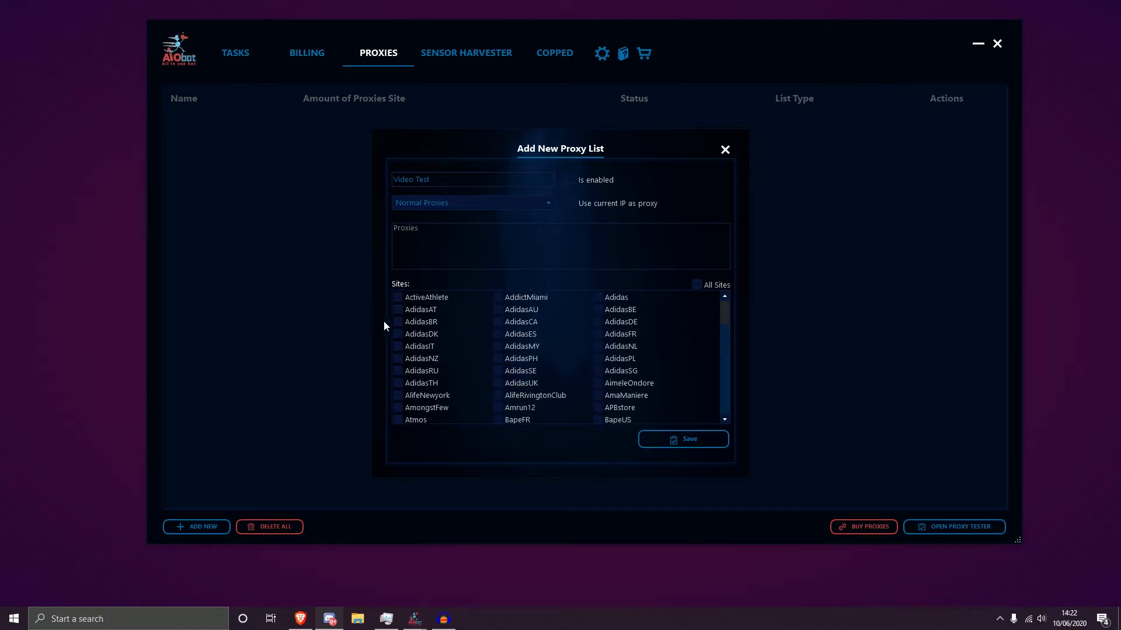
pyautogui.click(398, 299)
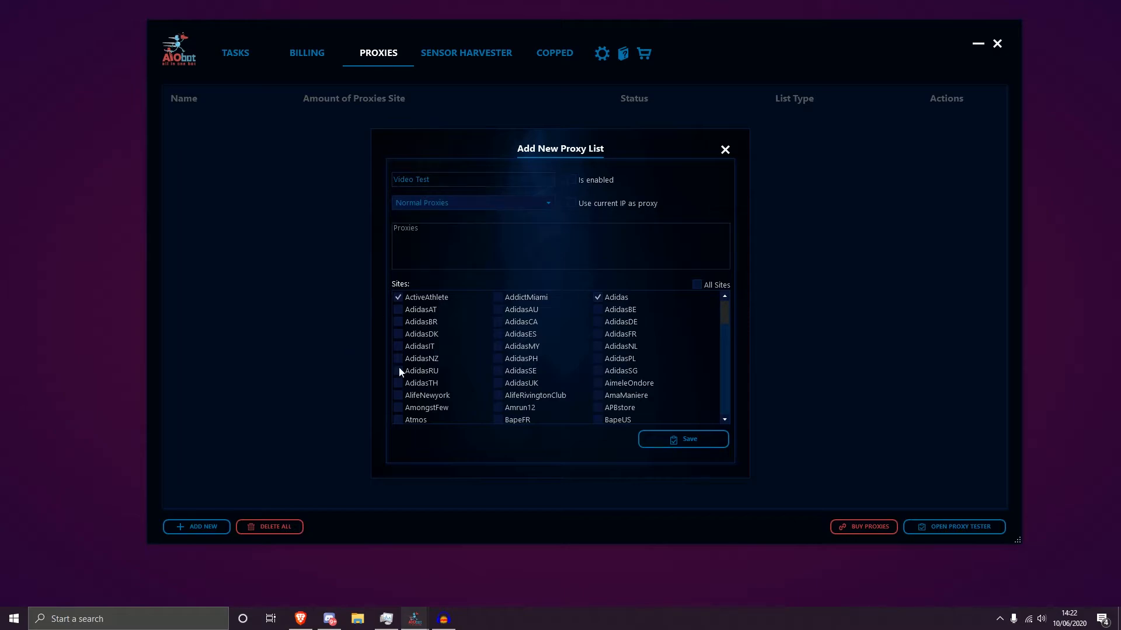
pyautogui.click(398, 298)
pyautogui.click(697, 285)
pyautogui.click(546, 249)
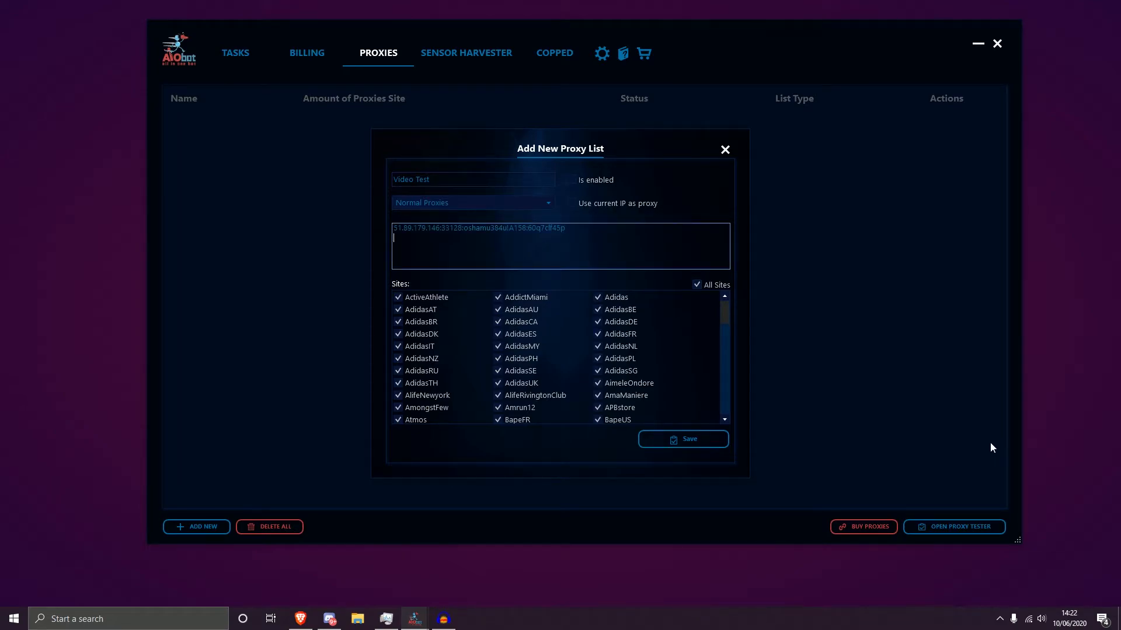
pyautogui.click(691, 434)
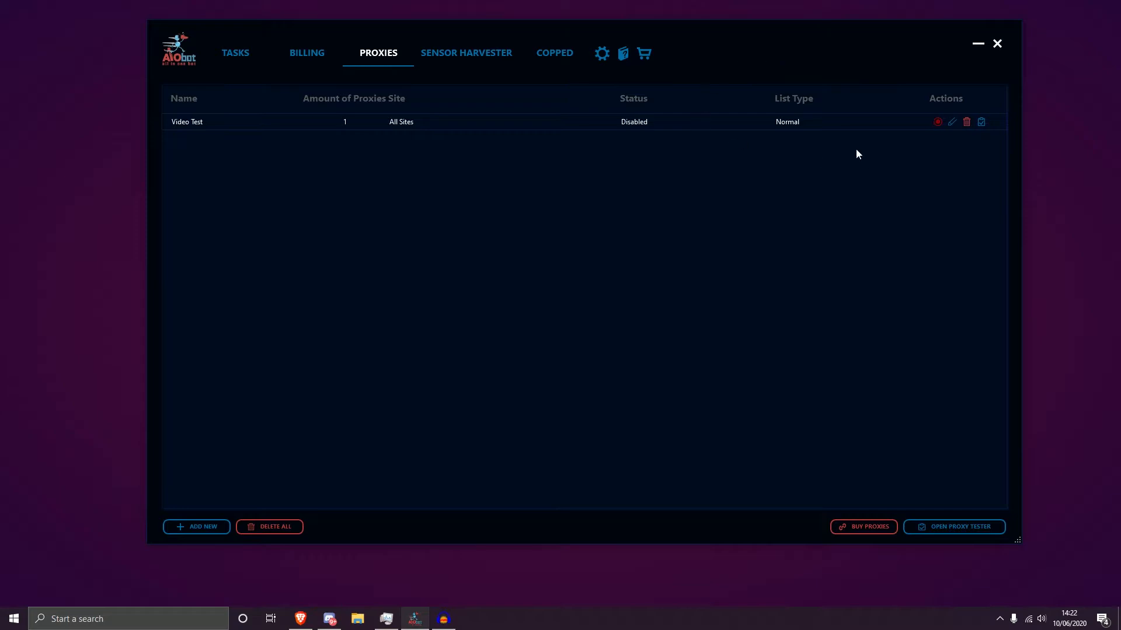
# Enable the Video Test proxy list and open its Proxy Tester with the proxy loaded.
pyautogui.click(937, 123)
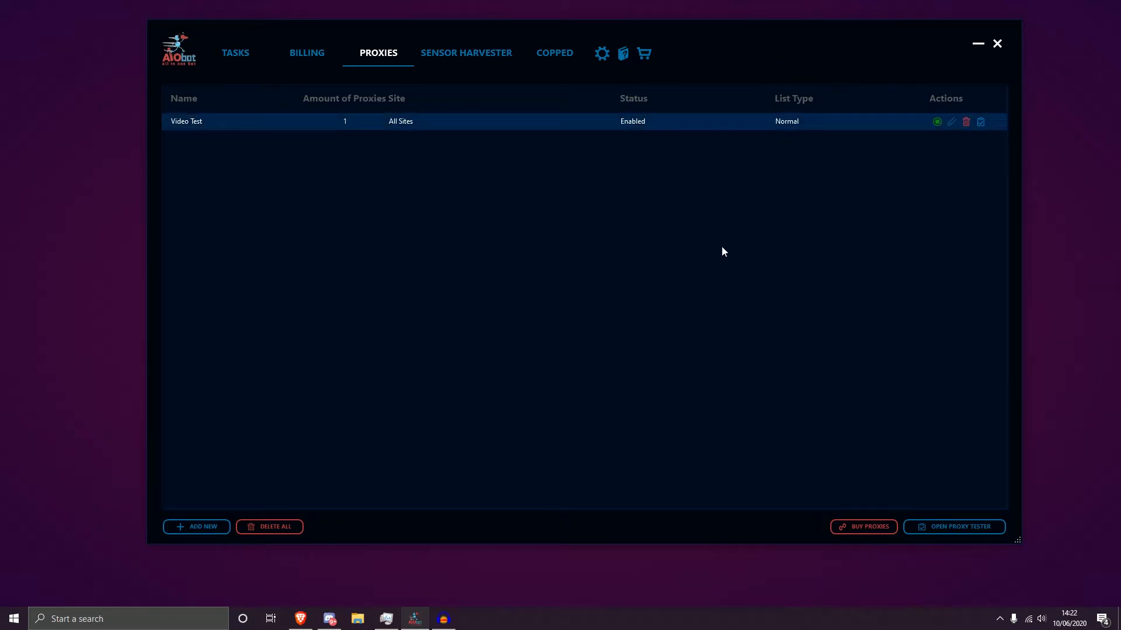
pyautogui.click(951, 122)
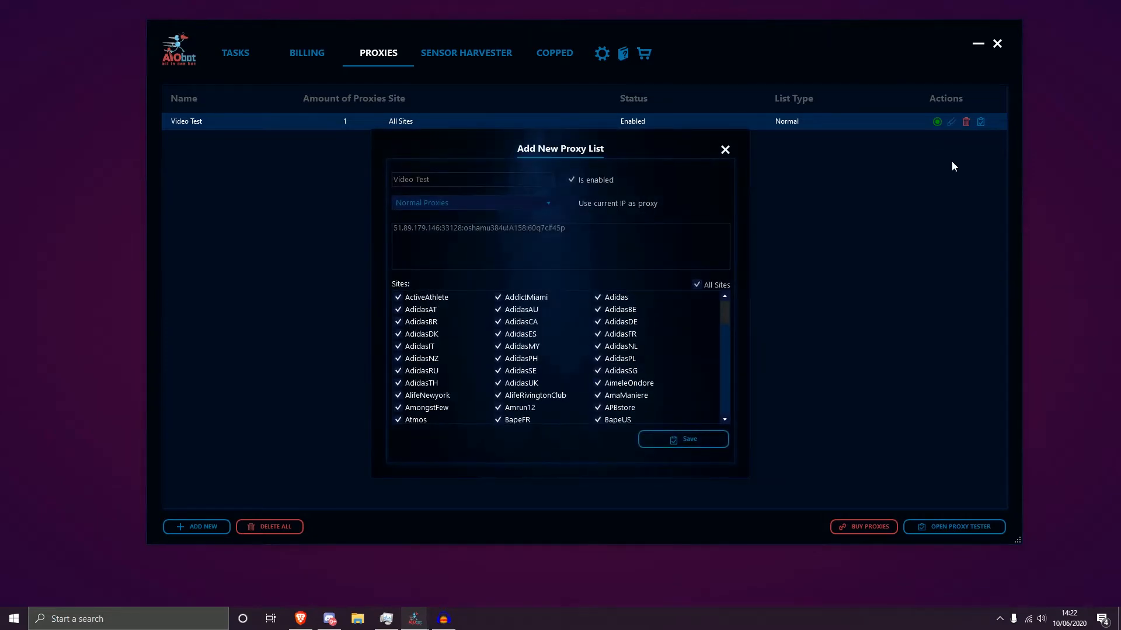
pyautogui.click(726, 150)
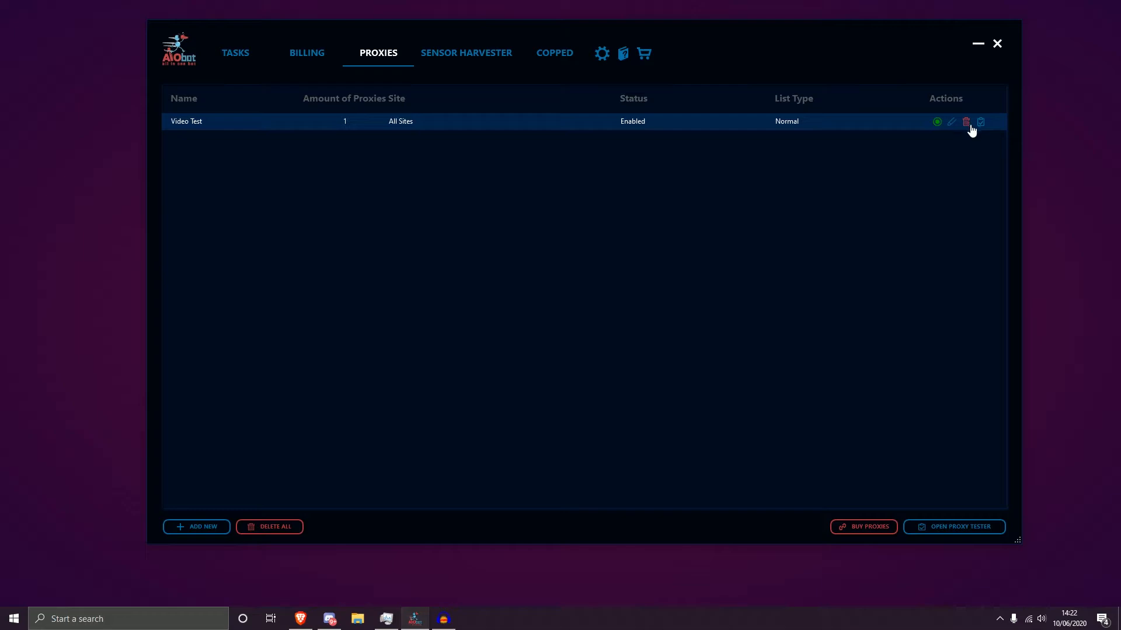
pyautogui.click(981, 122)
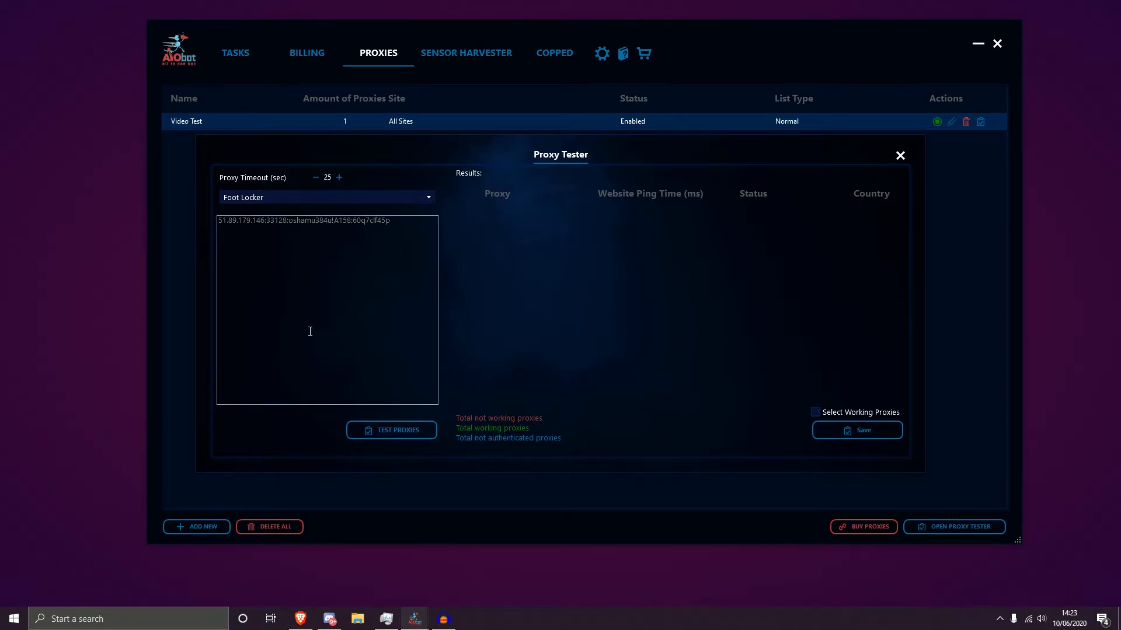
# Test the Video Test proxy against Supreme EU and select only the working proxies.
pyautogui.click(422, 198)
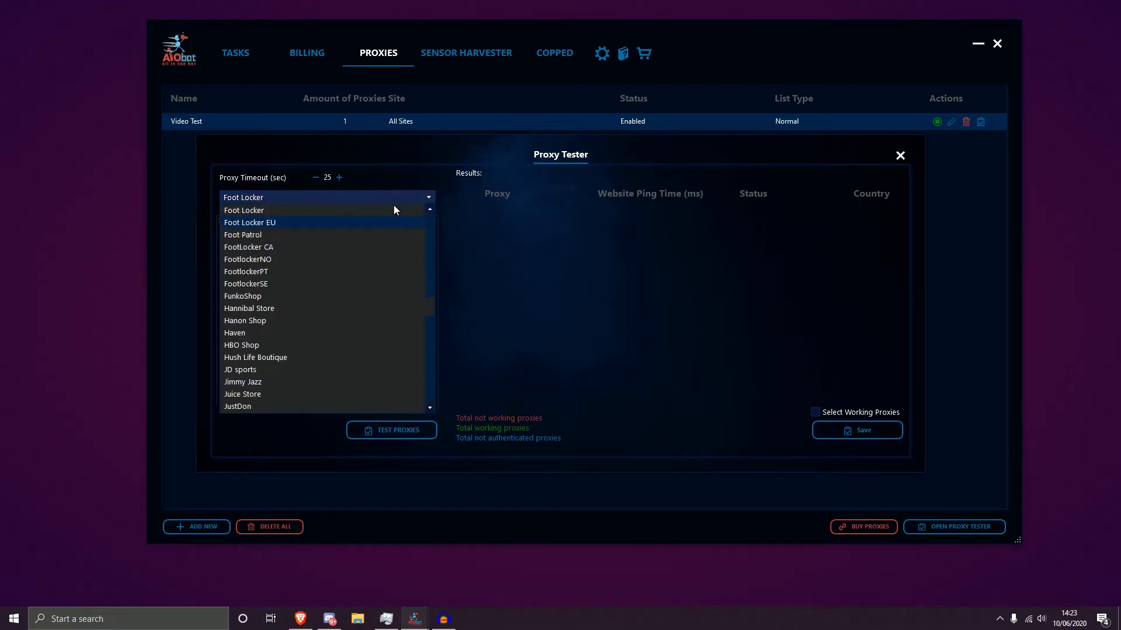
pyautogui.scroll(-10, 313, 345)
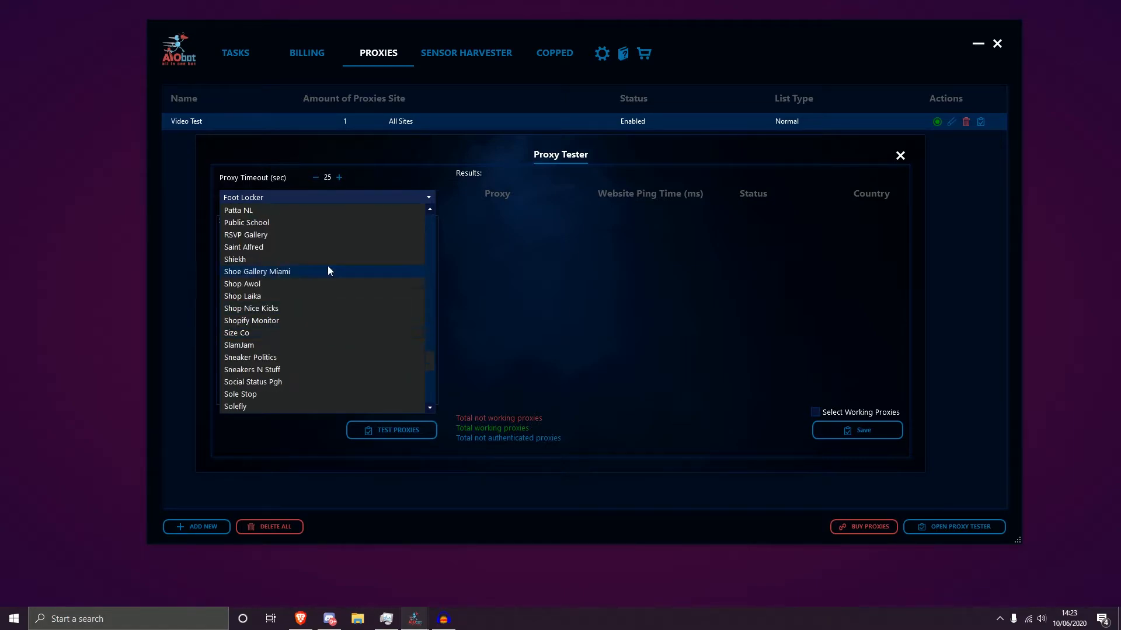
pyautogui.scroll(-6, 298, 275)
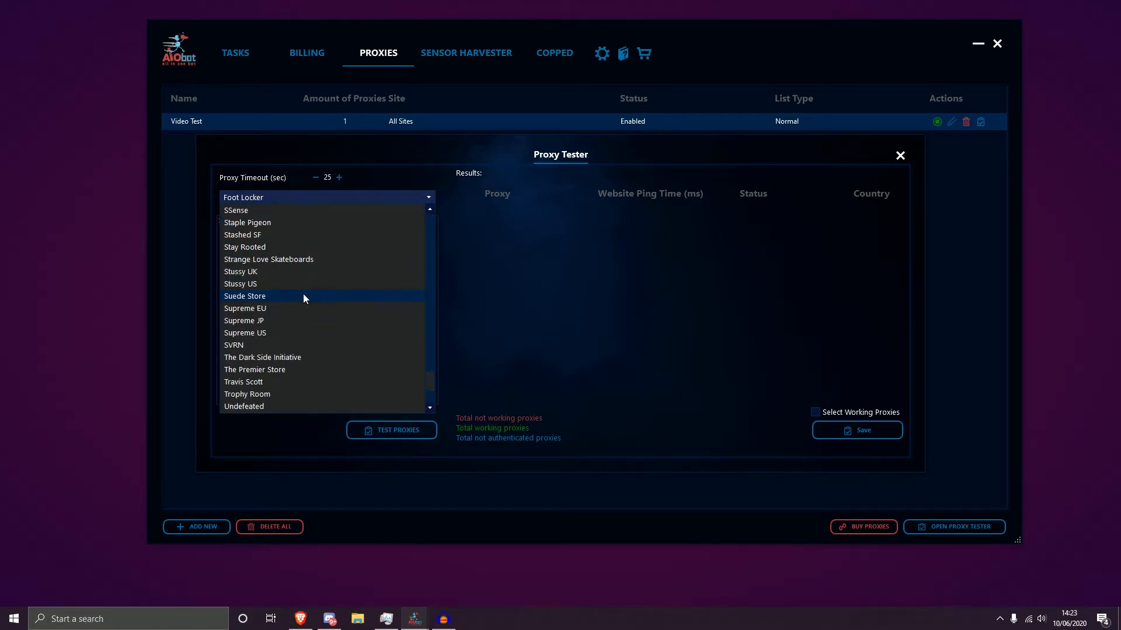
pyautogui.click(255, 296)
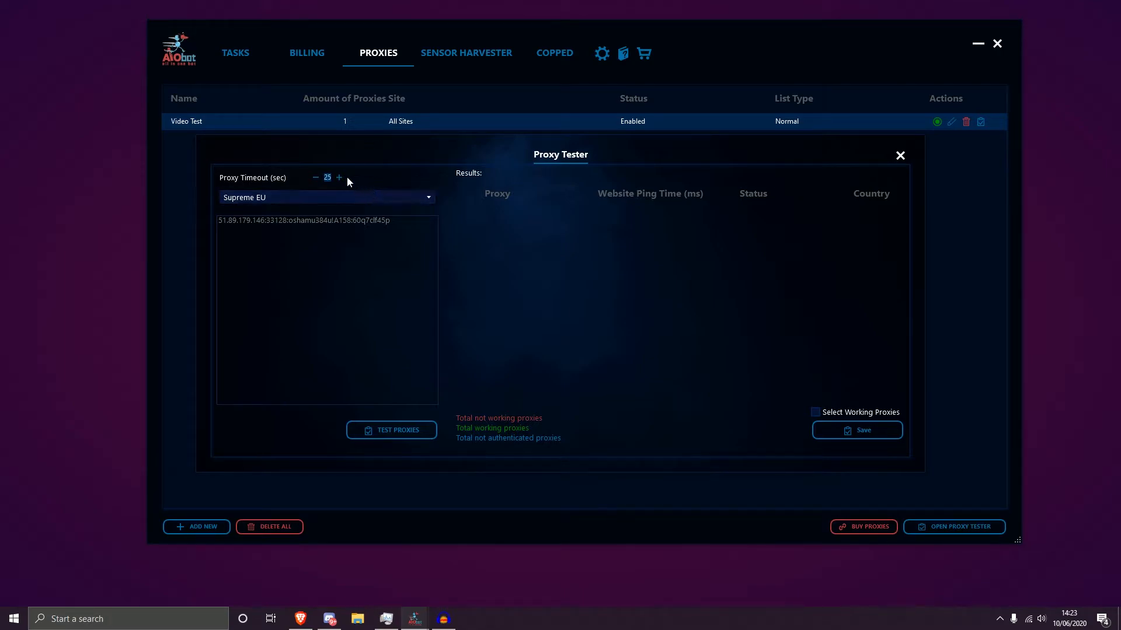
pyautogui.click(330, 177)
pyautogui.click(392, 430)
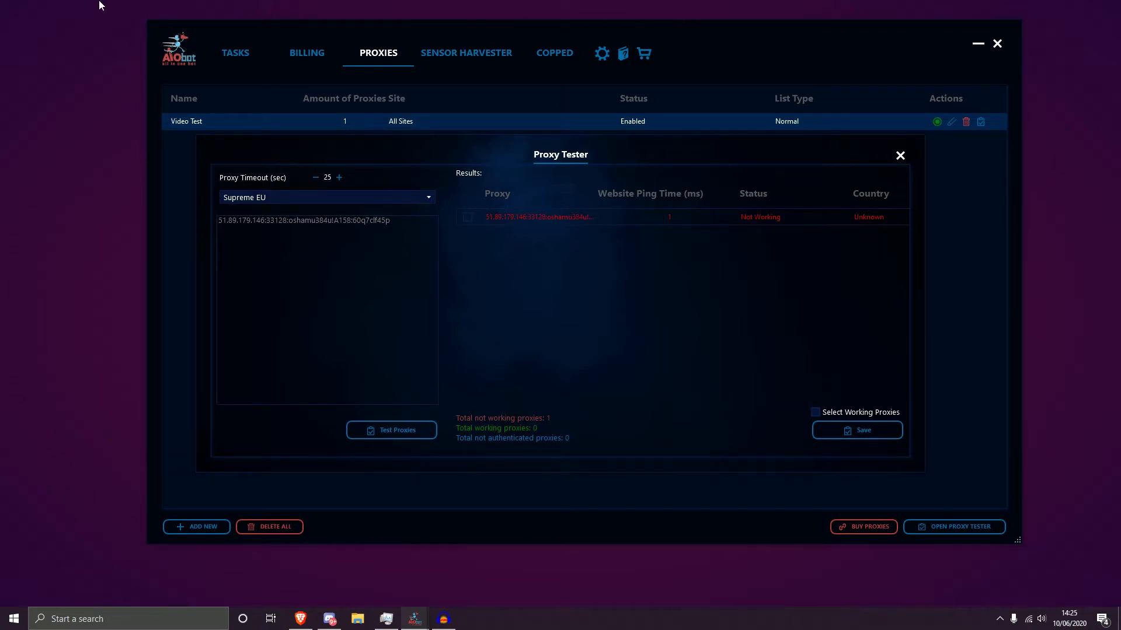
pyautogui.click(817, 415)
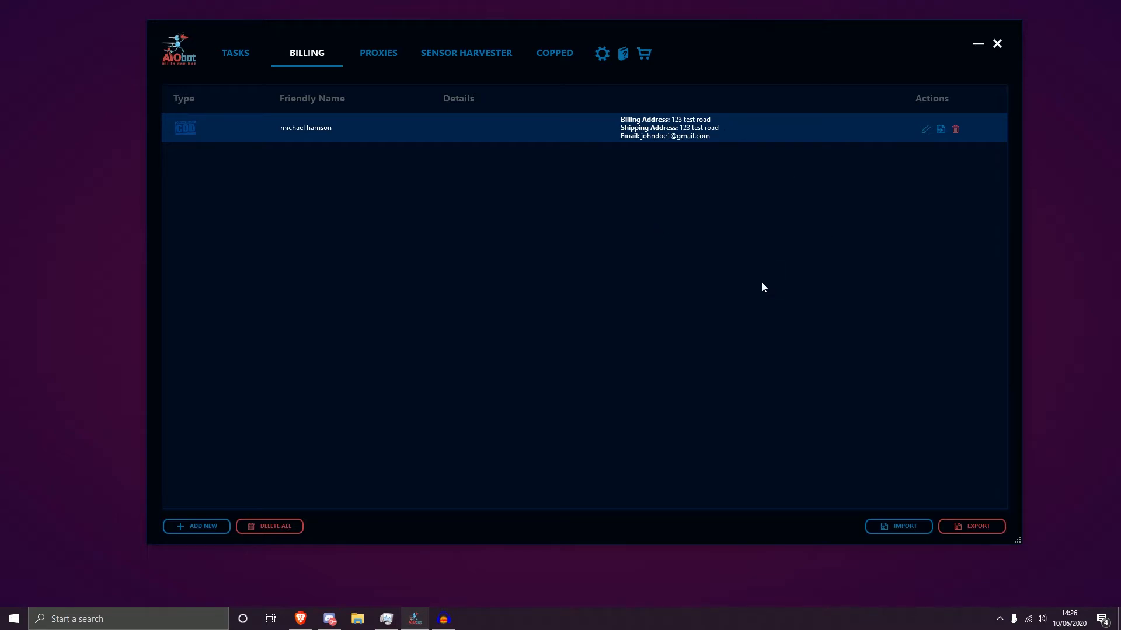
# Duplicate the billing profile, delete the copy, and start a CSV profile import.
pyautogui.click(926, 130)
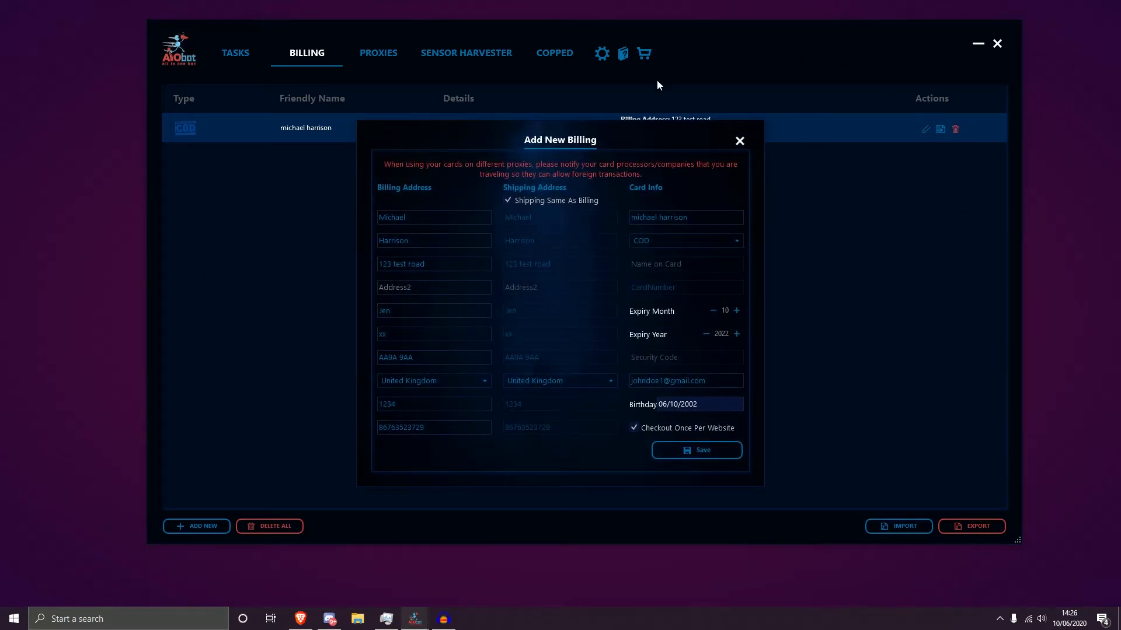
pyautogui.click(740, 141)
pyautogui.click(941, 131)
pyautogui.click(599, 150)
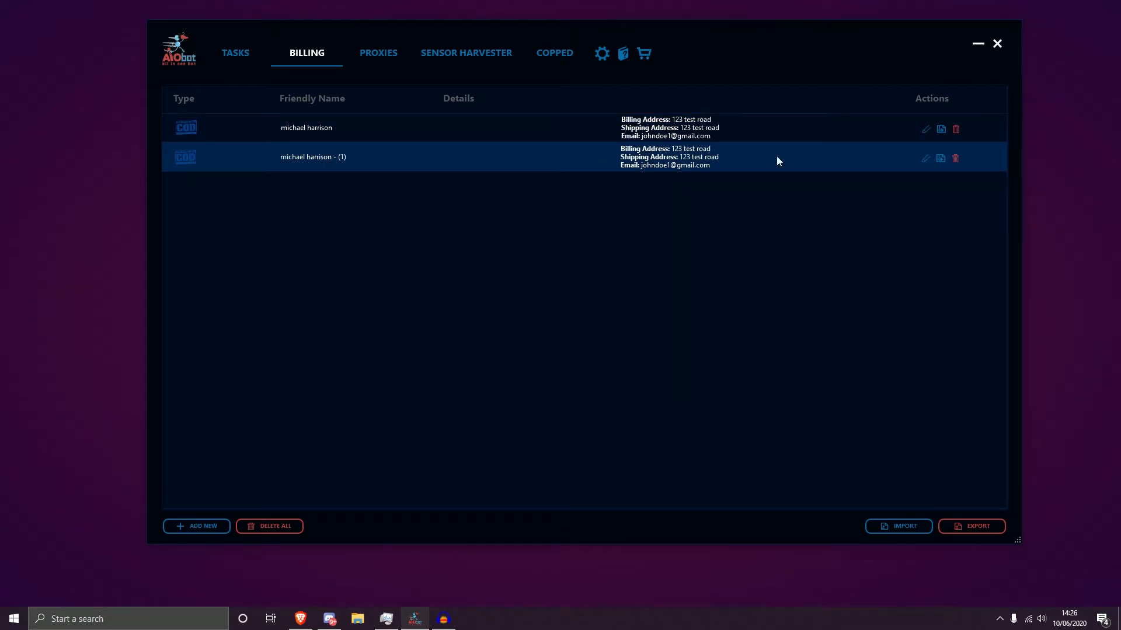
pyautogui.click(955, 159)
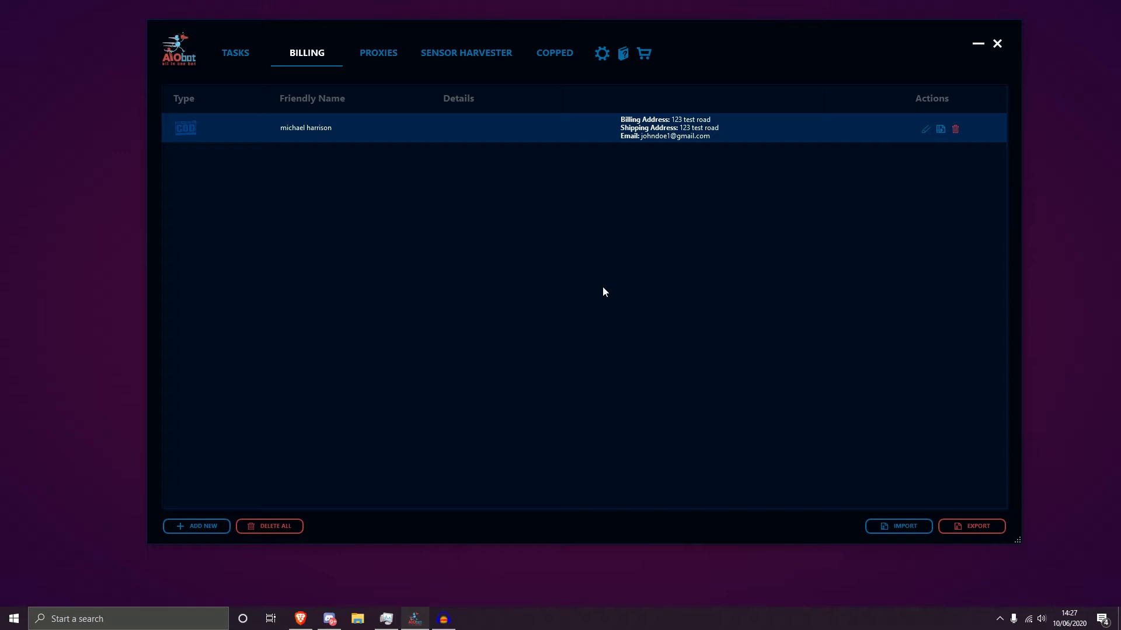
pyautogui.click(895, 527)
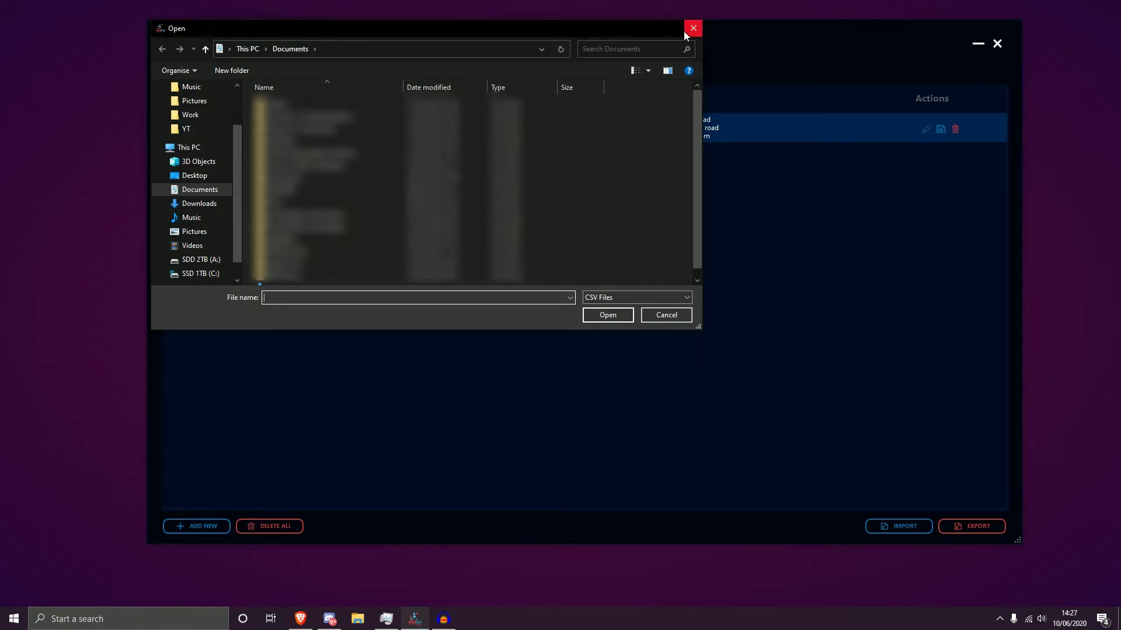
# Cancel the CSV import and start a blank new billing profile.
pyautogui.click(698, 26)
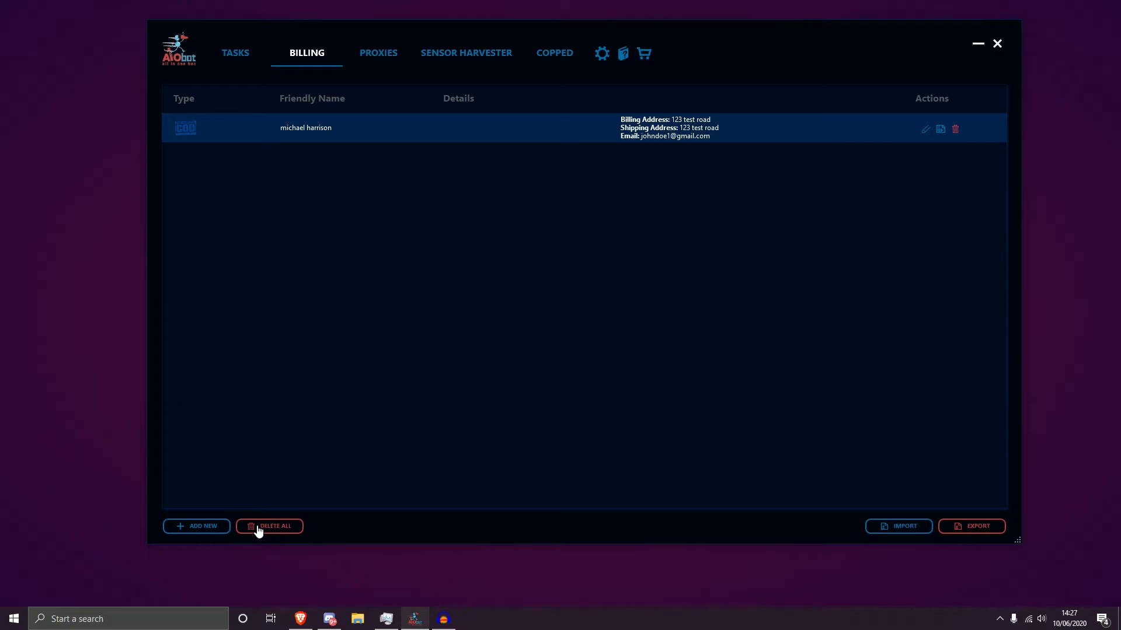
pyautogui.click(212, 528)
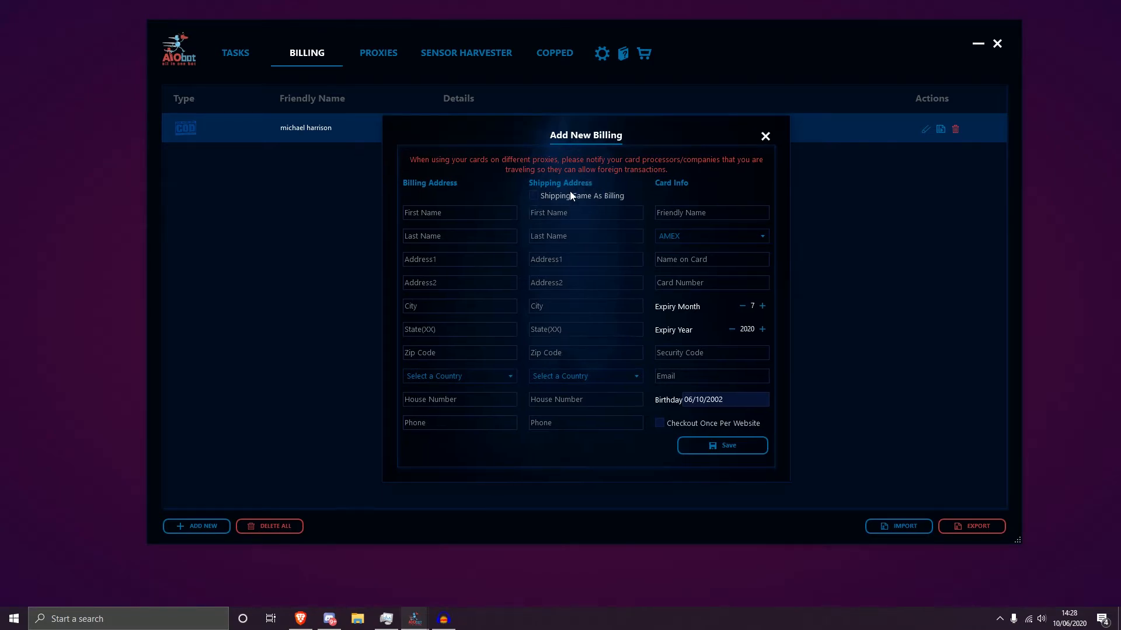
# Make shipping match billing, keep AMEX as card type, and fix the last name's final letter.
pyautogui.click(573, 198)
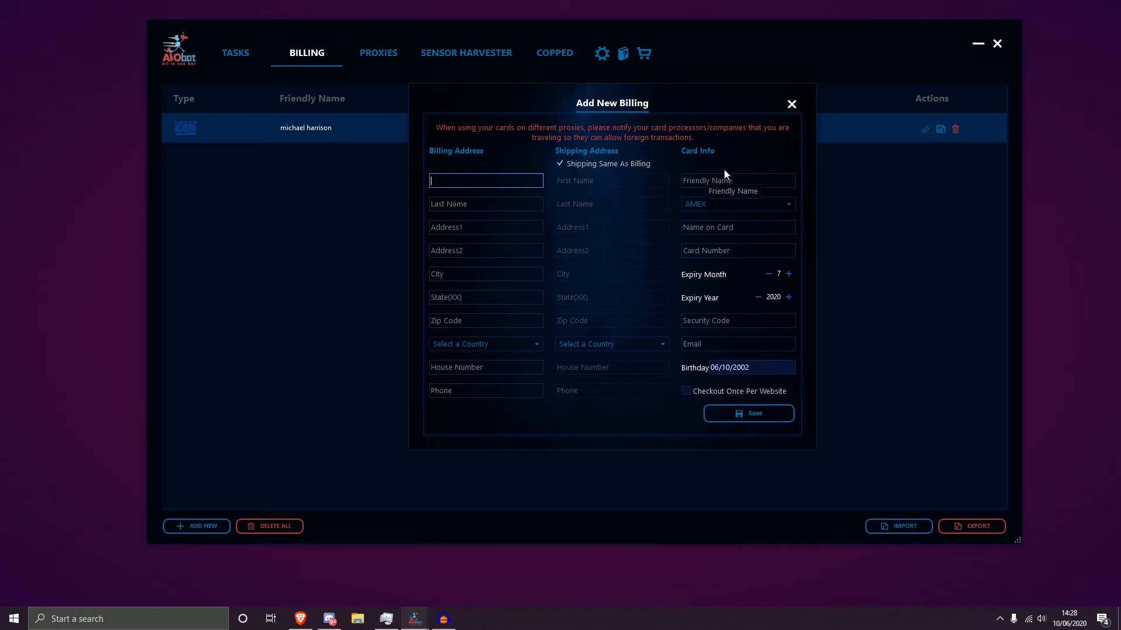
pyautogui.click(719, 208)
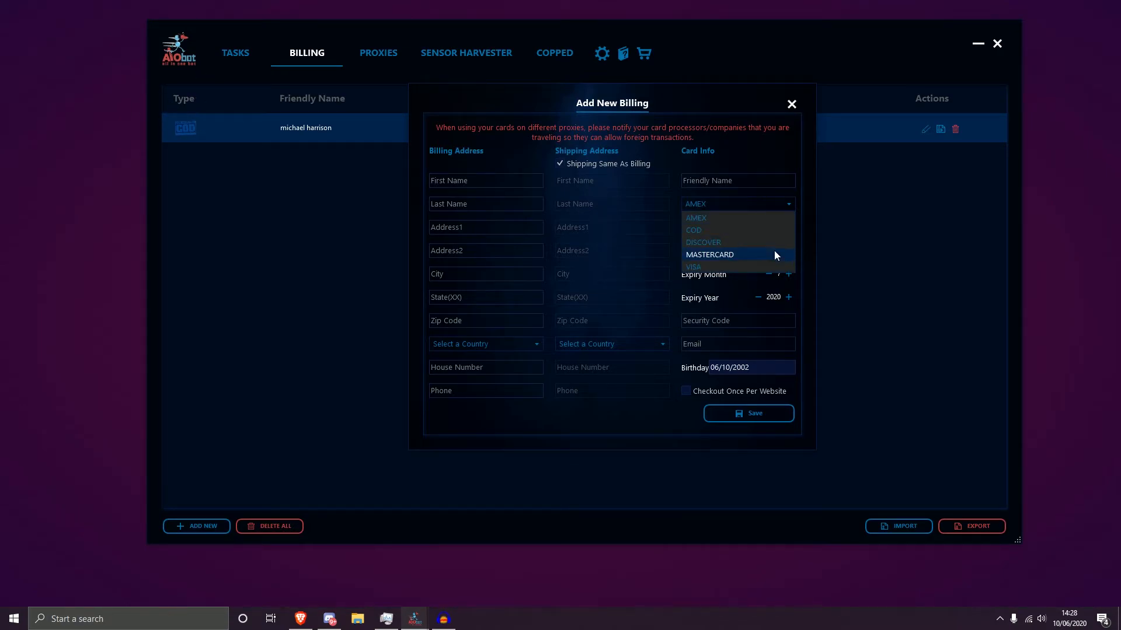
pyautogui.click(737, 200)
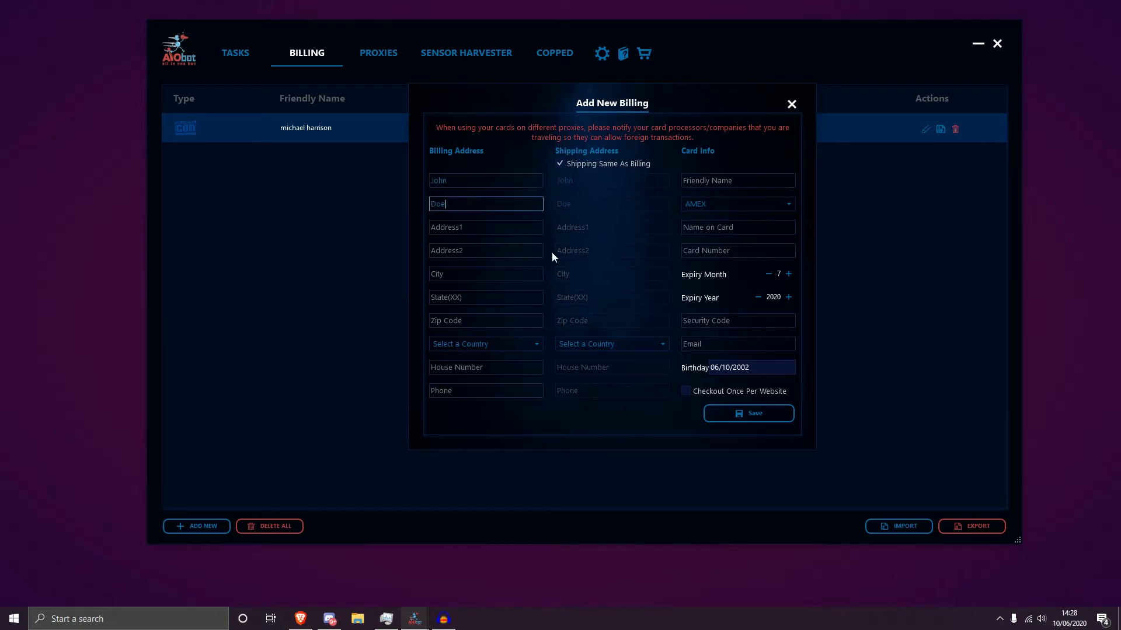
pyautogui.press('BackSpace')
pyautogui.write('e')
# Set the billing country to United Kingdom and enter the 'Video Test' friendly name.
pyautogui.click(523, 344)
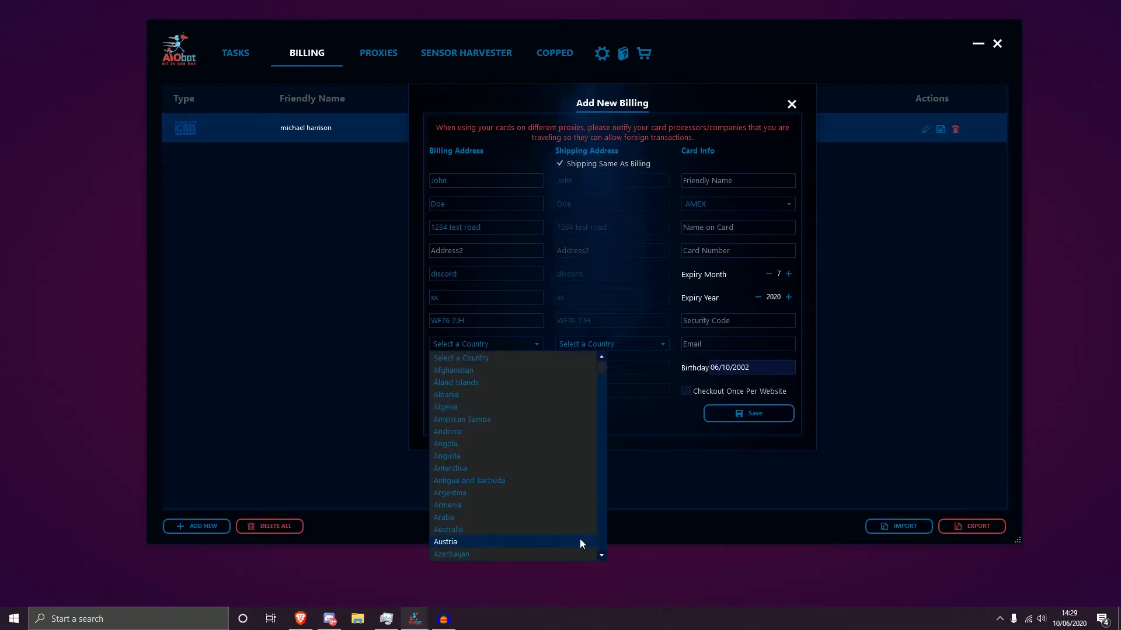
pyautogui.moveTo(604, 366); pyautogui.dragTo(445, 423)
pyautogui.write('un')
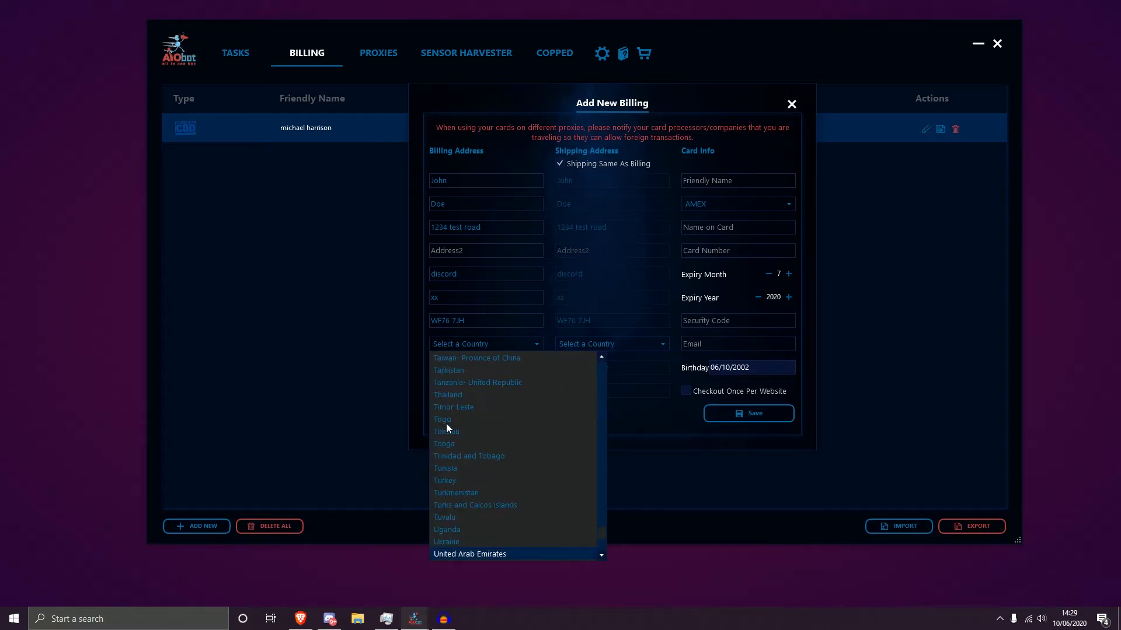
pyautogui.press('Down')
pyautogui.press('Down')
pyautogui.press('Up')
pyautogui.press('Return')
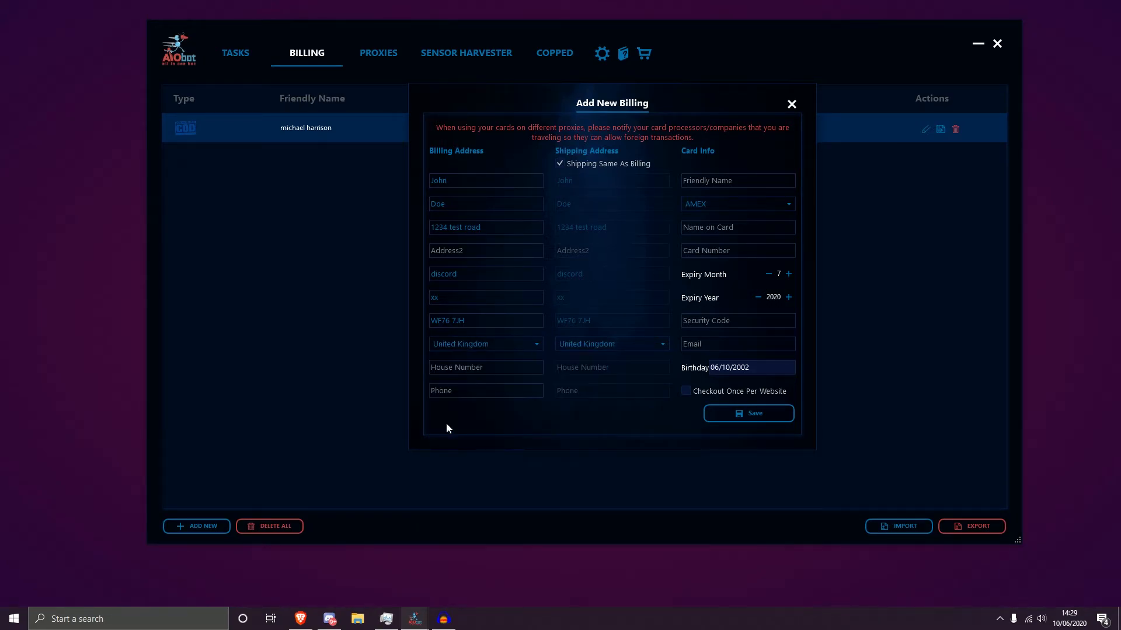
pyautogui.click(488, 367)
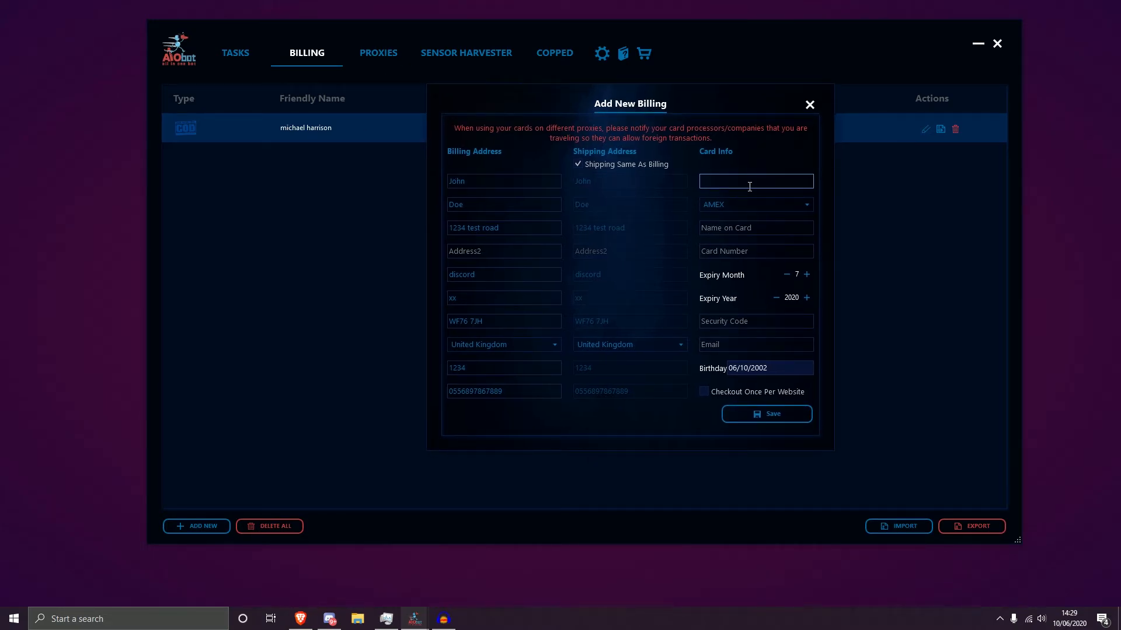
pyautogui.write('ideo Test')
# Correct the billing postcode to a valid UK format after repeated validation errors.
pyautogui.click(768, 414)
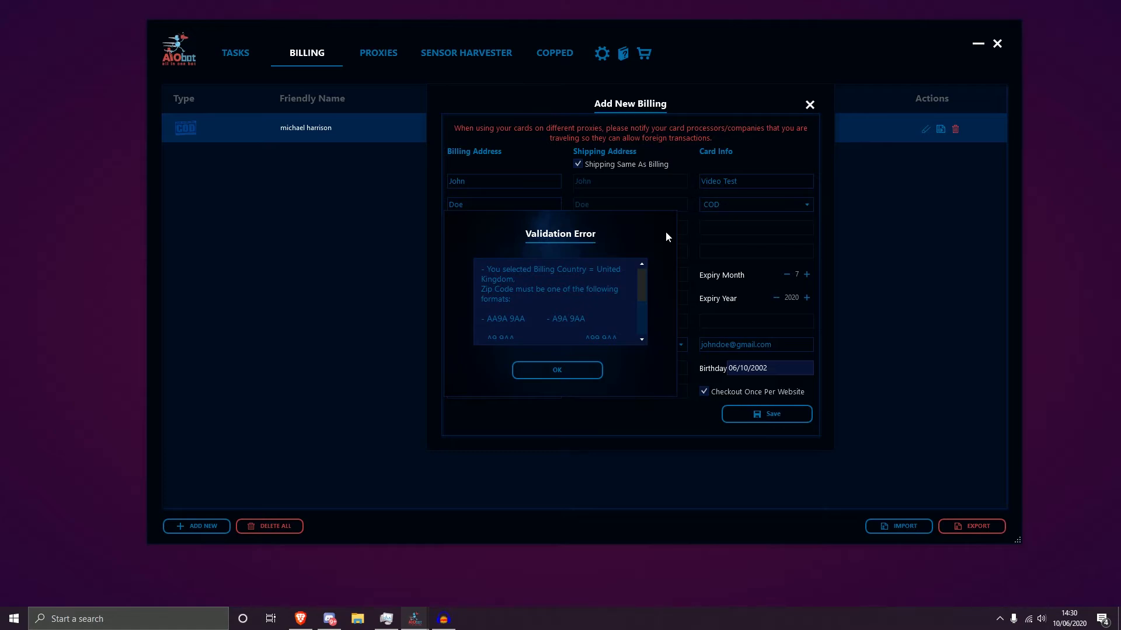
pyautogui.scroll(-3, 567, 294)
pyautogui.scroll(3, 566, 295)
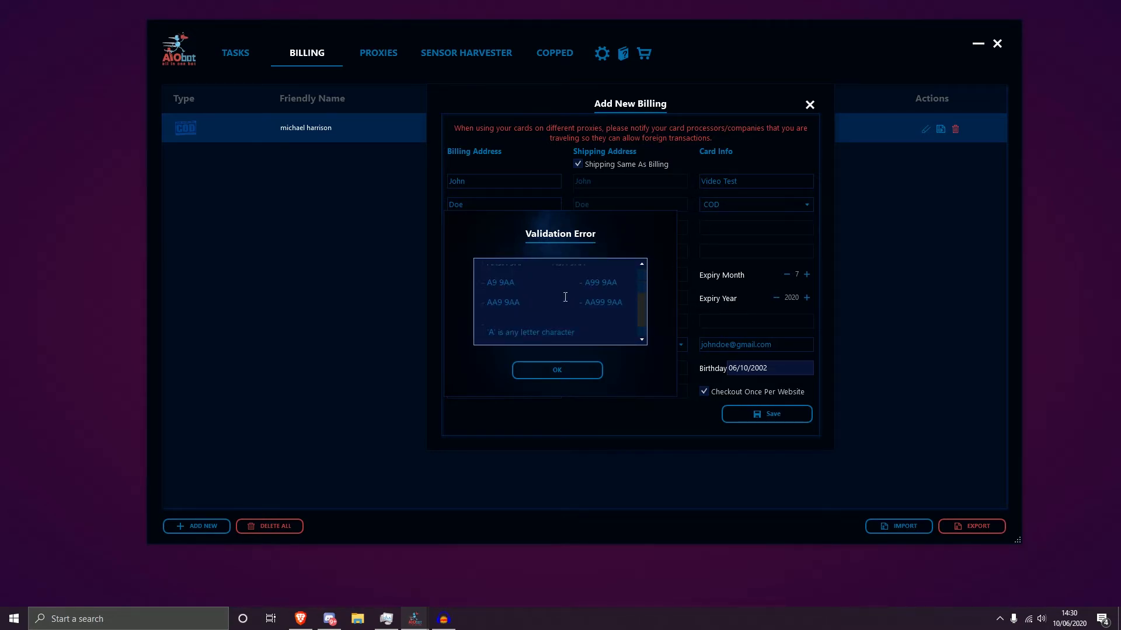
pyautogui.click(561, 371)
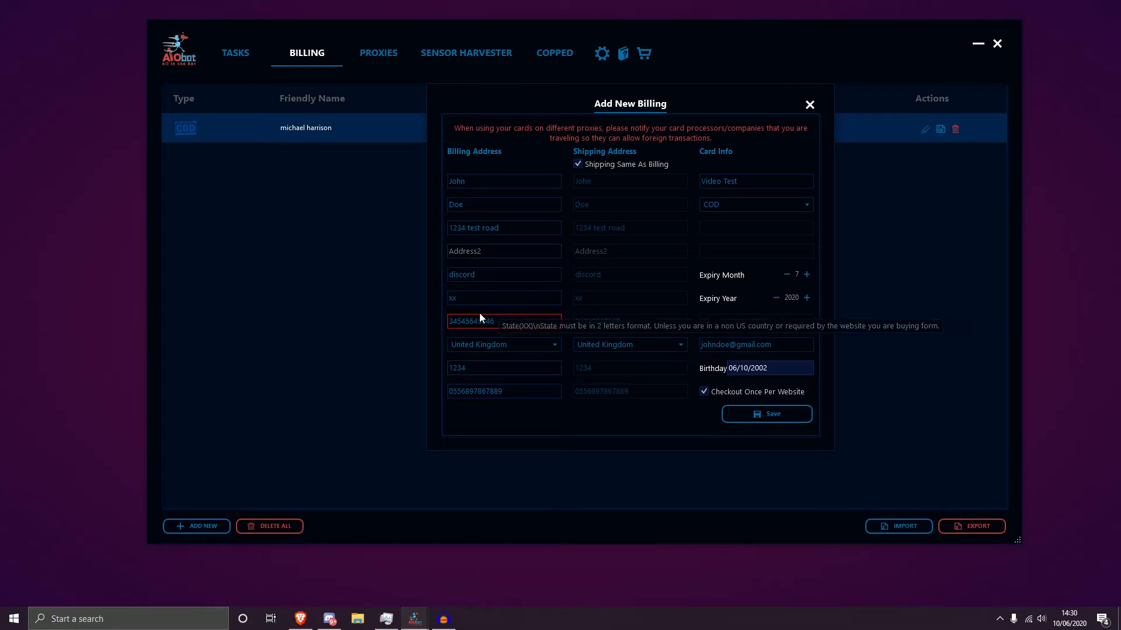
pyautogui.moveTo(525, 321); pyautogui.dragTo(449, 321)
pyautogui.click(494, 322)
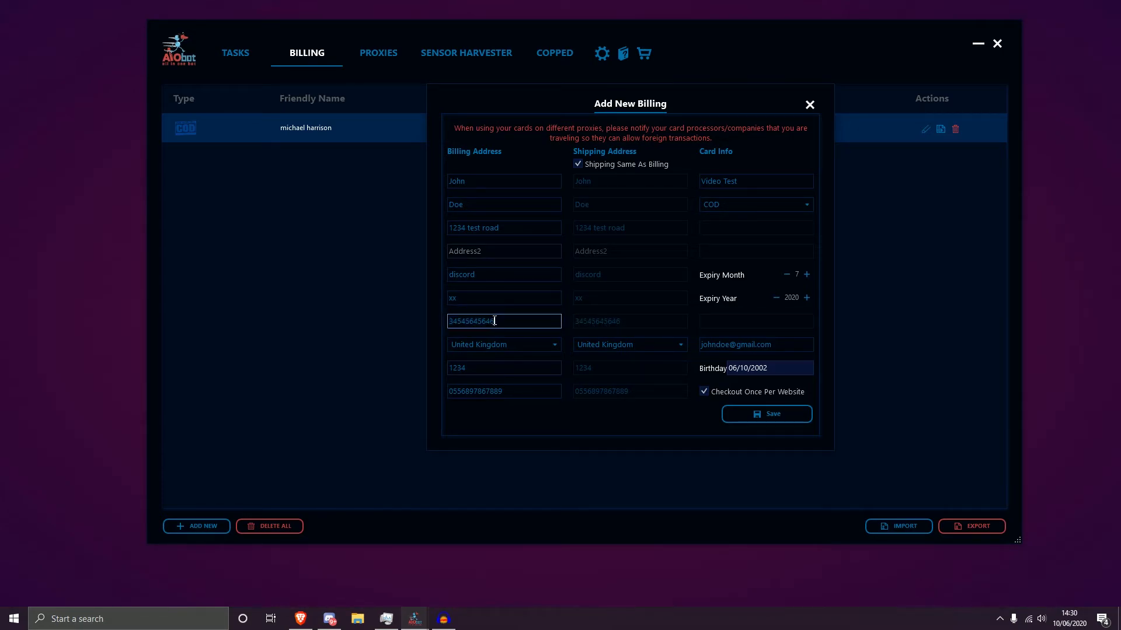
pyautogui.click(774, 421)
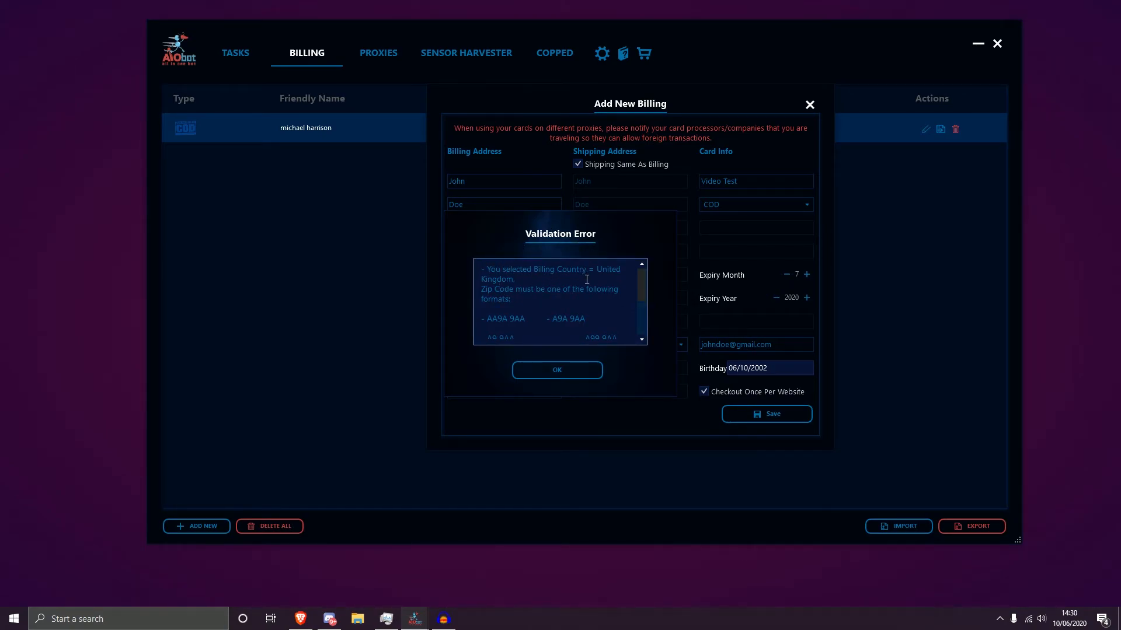
pyautogui.click(557, 370)
pyautogui.doubleClick(515, 320)
pyautogui.write('WF')
pyautogui.write('98 7Y')
pyautogui.write('Y')
pyautogui.click(766, 414)
# Replace the billing phone number with a pasted one and save the Video Test profile.
pyautogui.click(596, 371)
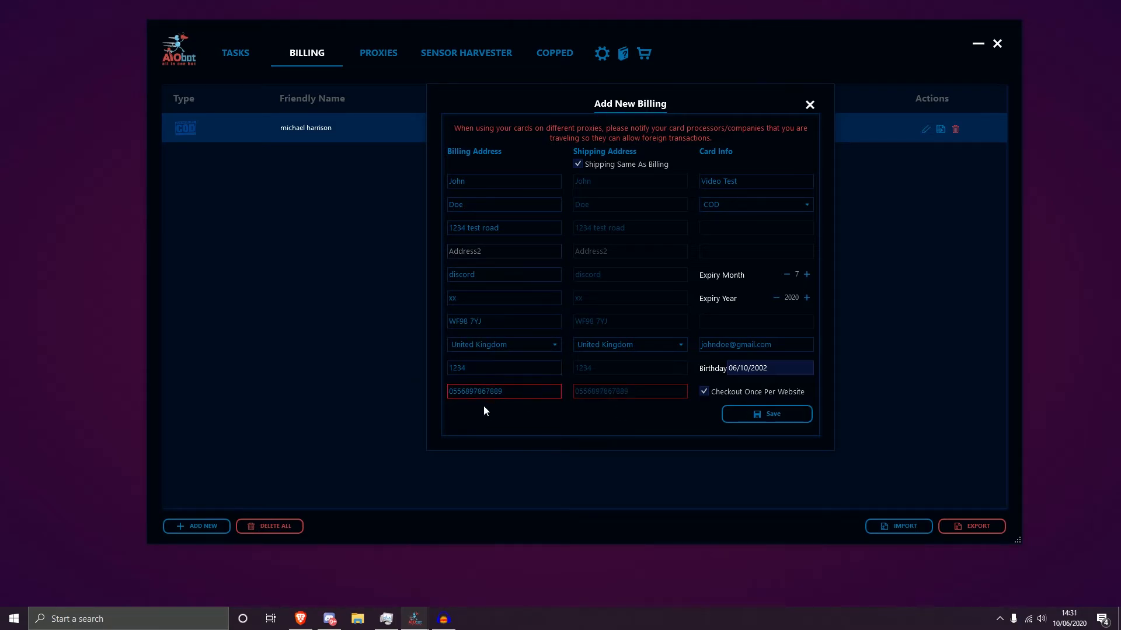
pyautogui.click(730, 417)
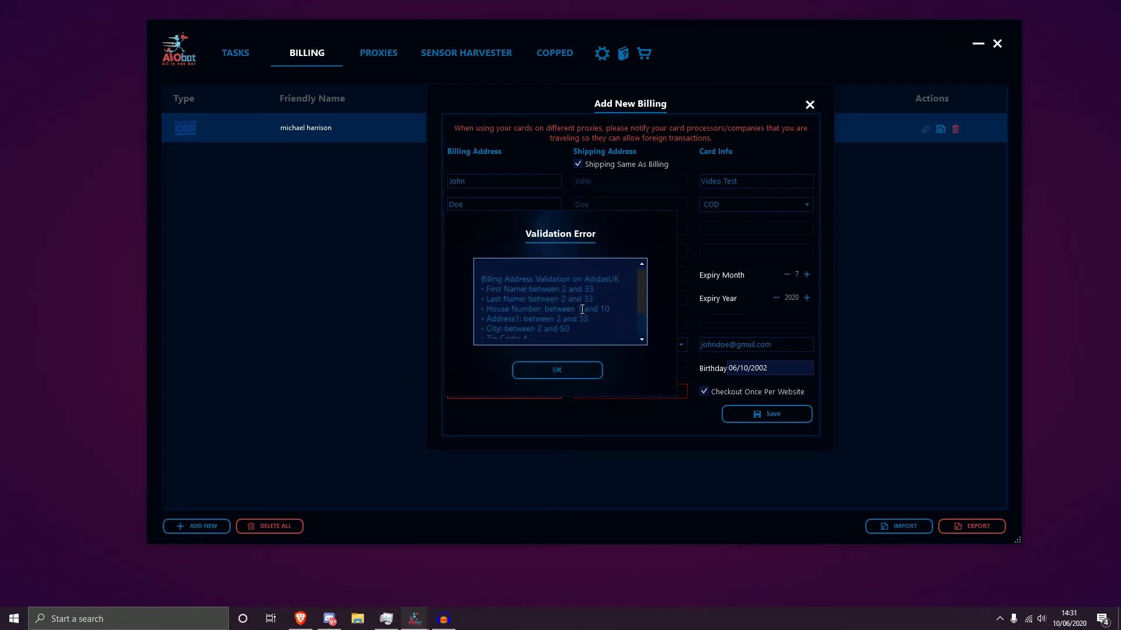
pyautogui.moveTo(509, 286); pyautogui.dragTo(595, 336)
pyautogui.click(595, 338)
pyautogui.click(563, 372)
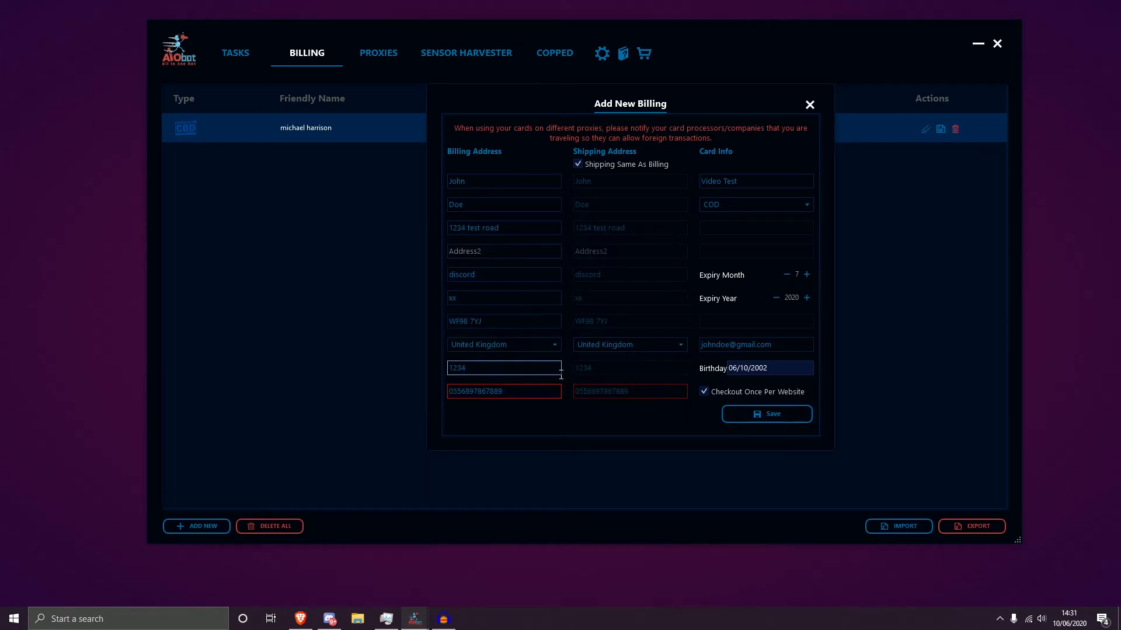
pyautogui.moveTo(534, 397); pyautogui.dragTo(405, 389)
pyautogui.press('BackSpace')
pyautogui.hotkey('ctrl', 'v')
pyautogui.click(781, 425)
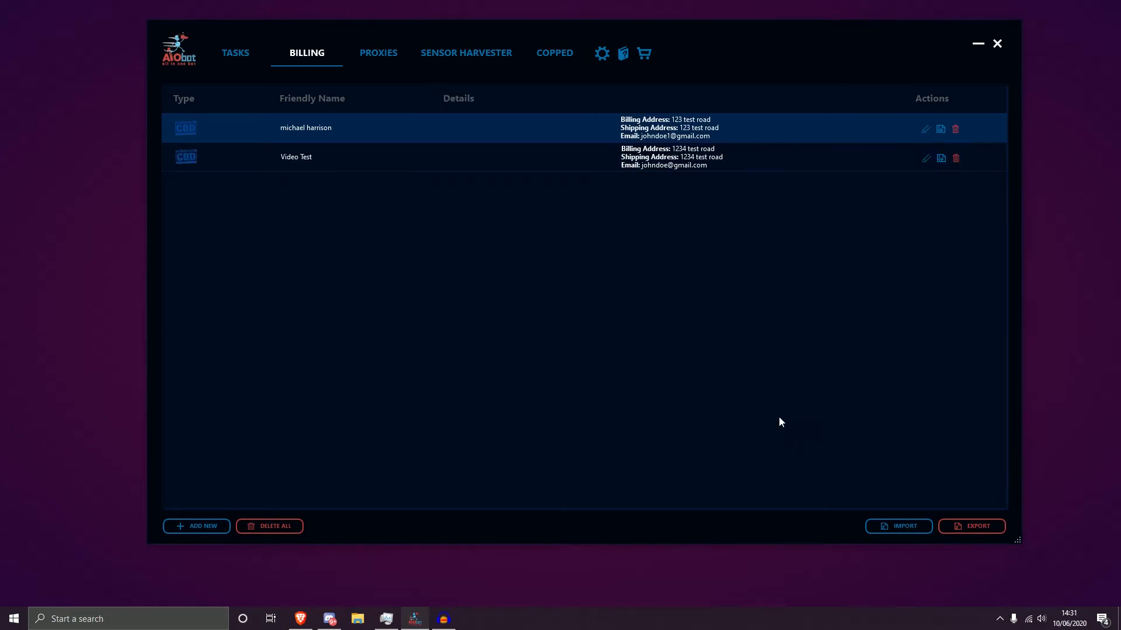
# Select the Video Test profile in the billing list.
pyautogui.click(279, 153)
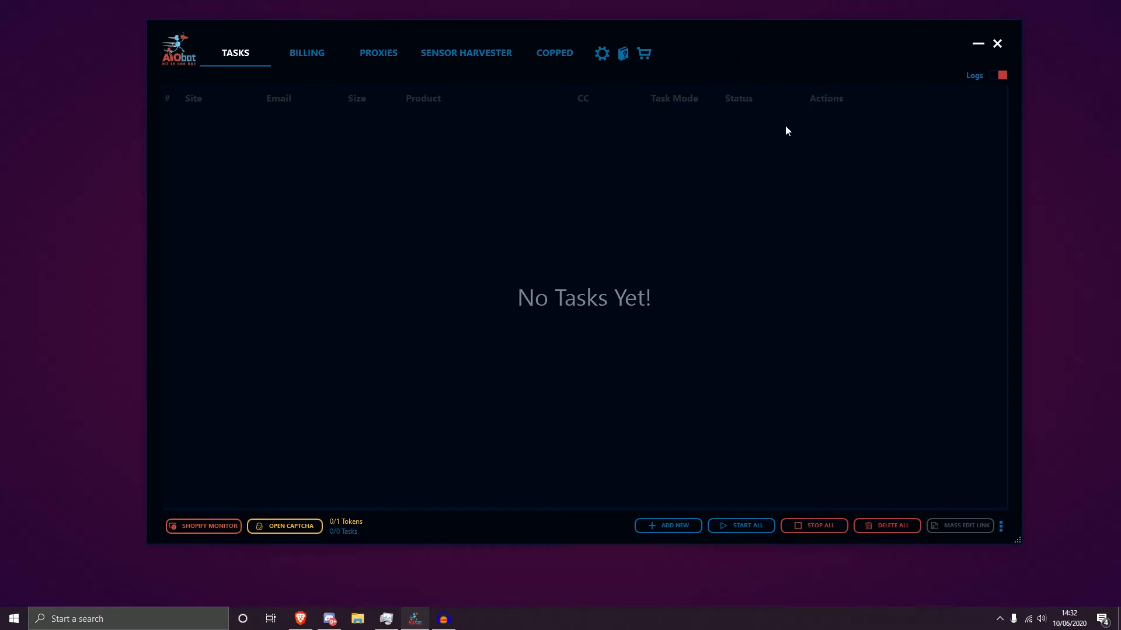
# Reveal the IMPORT/EXPORT task actions and open the empty Gmail Accounts captcha list.
pyautogui.click(1001, 528)
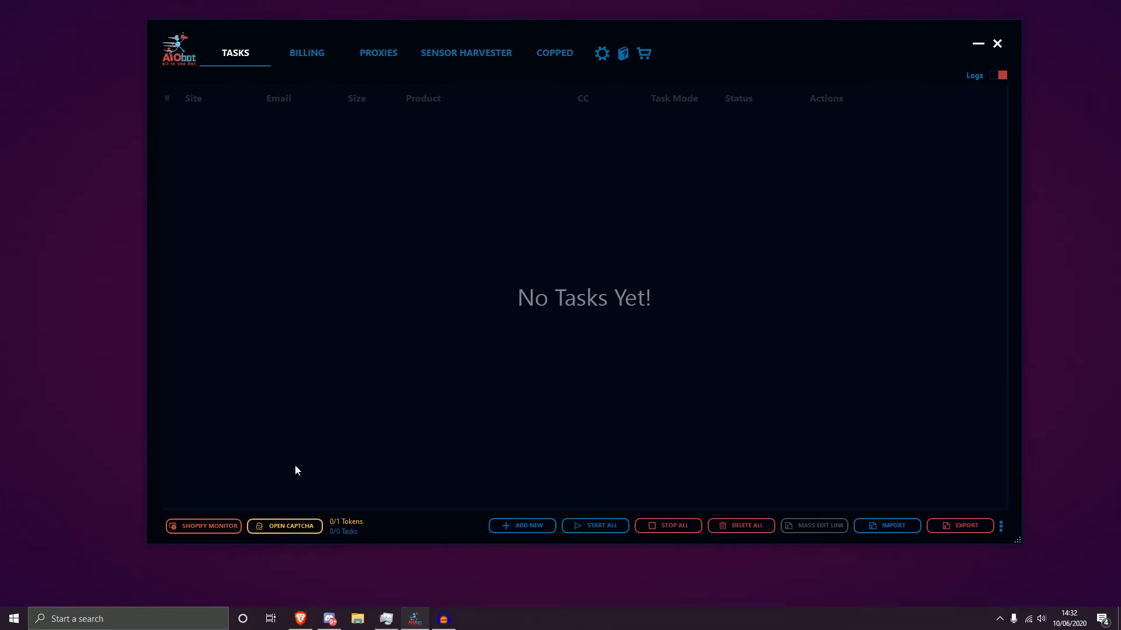
pyautogui.click(300, 535)
# Launch a guest captcha solver window from Gmail Accounts and arrange it on screen.
pyautogui.moveTo(571, 175); pyautogui.dragTo(756, 198)
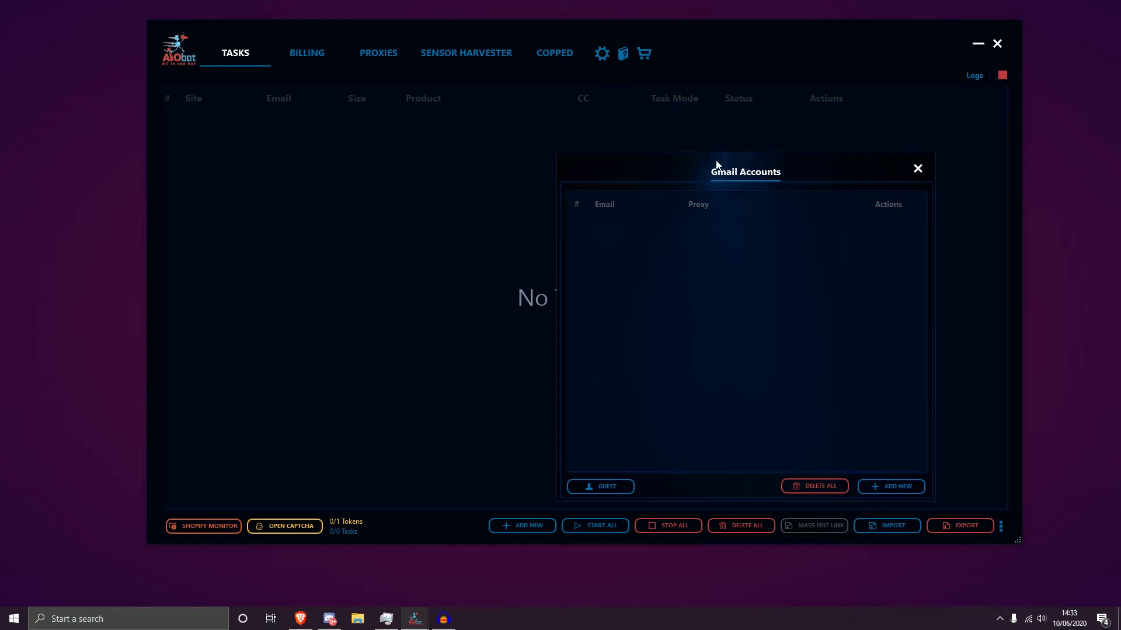
pyautogui.moveTo(717, 164); pyautogui.dragTo(618, 112)
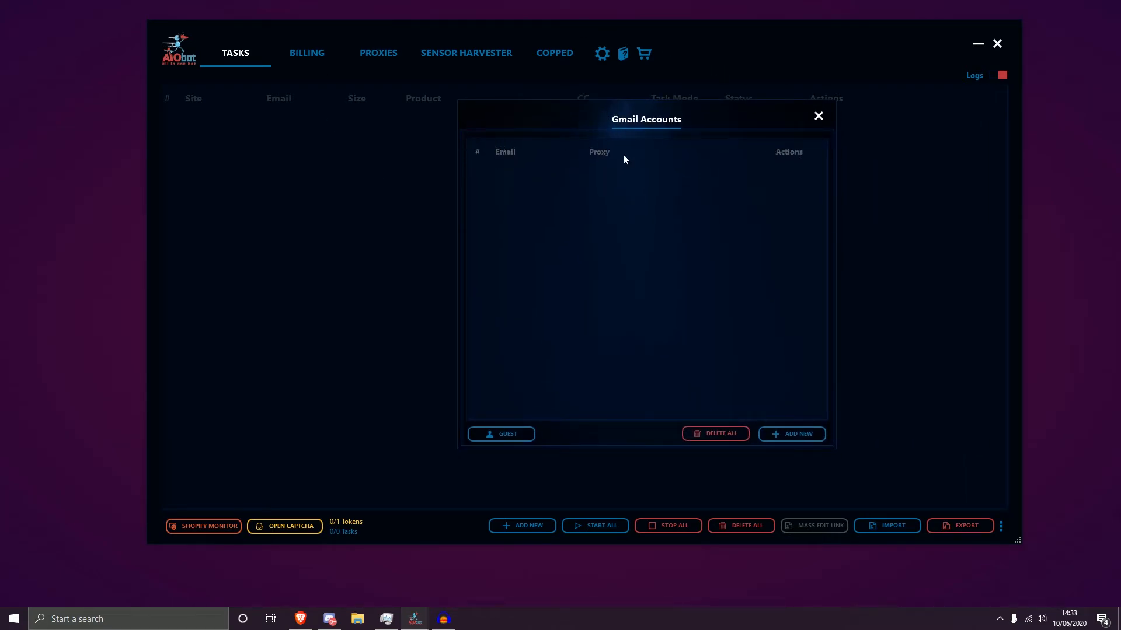
pyautogui.moveTo(625, 121); pyautogui.dragTo(676, 110)
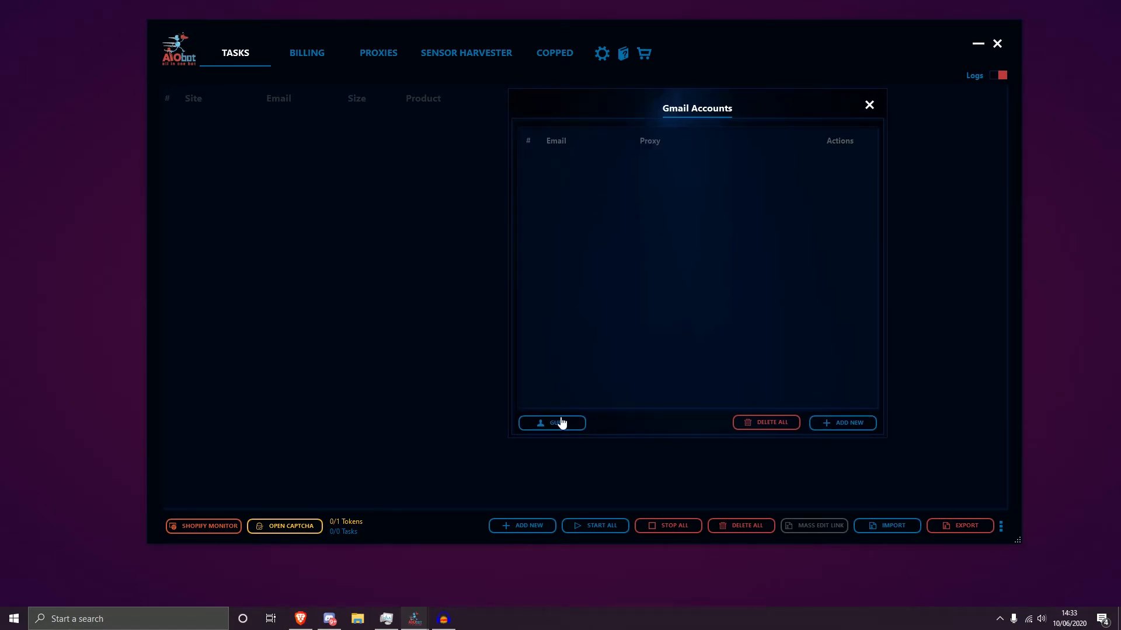
pyautogui.click(530, 425)
pyautogui.moveTo(291, 57); pyautogui.dragTo(345, 28)
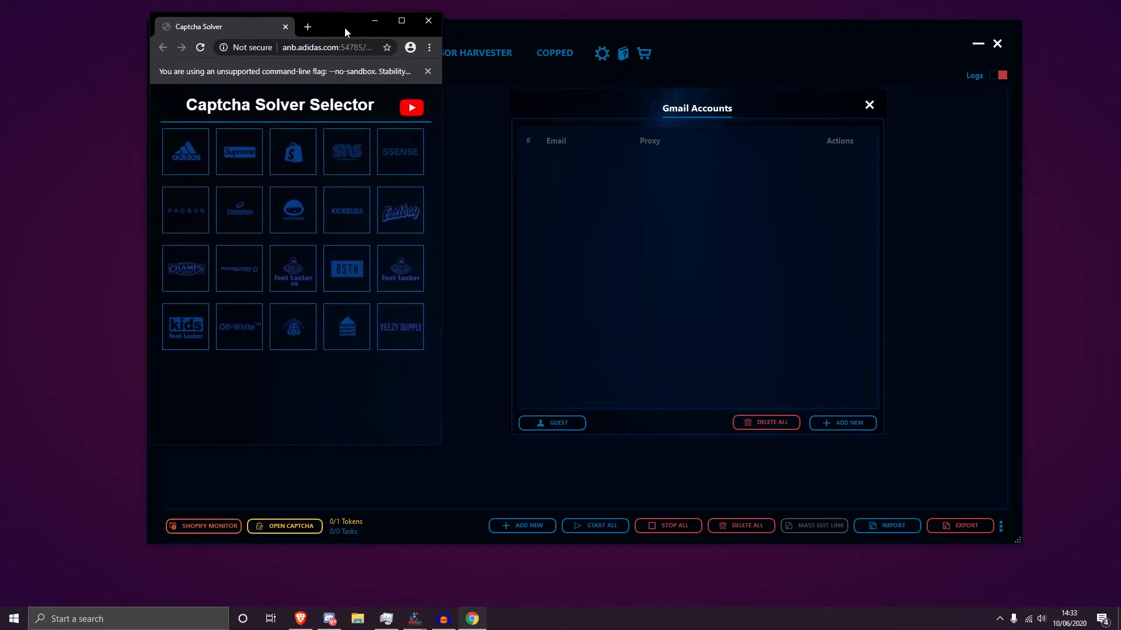
pyautogui.moveTo(443, 447); pyautogui.dragTo(491, 452)
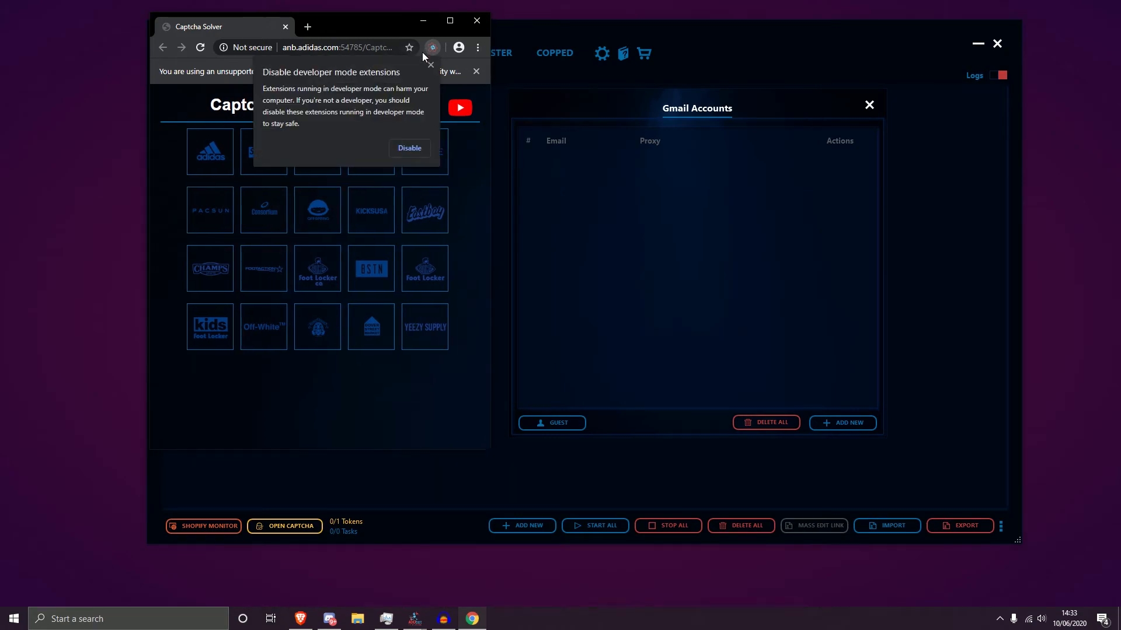
# Dismiss the developer-mode warning and open the Supreme captcha solver.
pyautogui.click(430, 64)
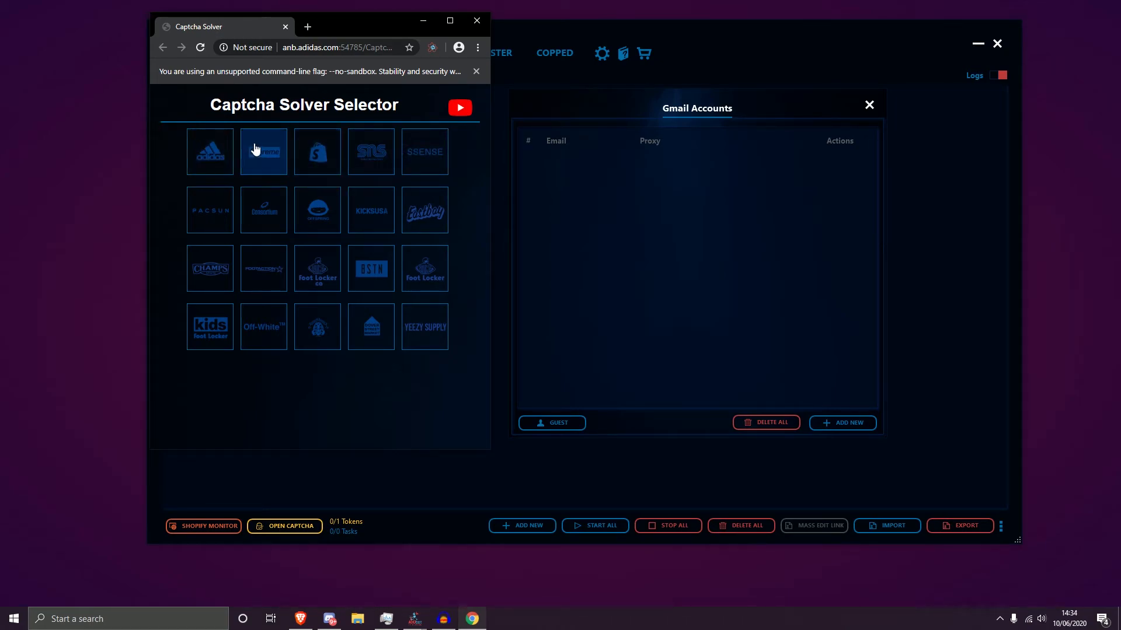
pyautogui.click(284, 169)
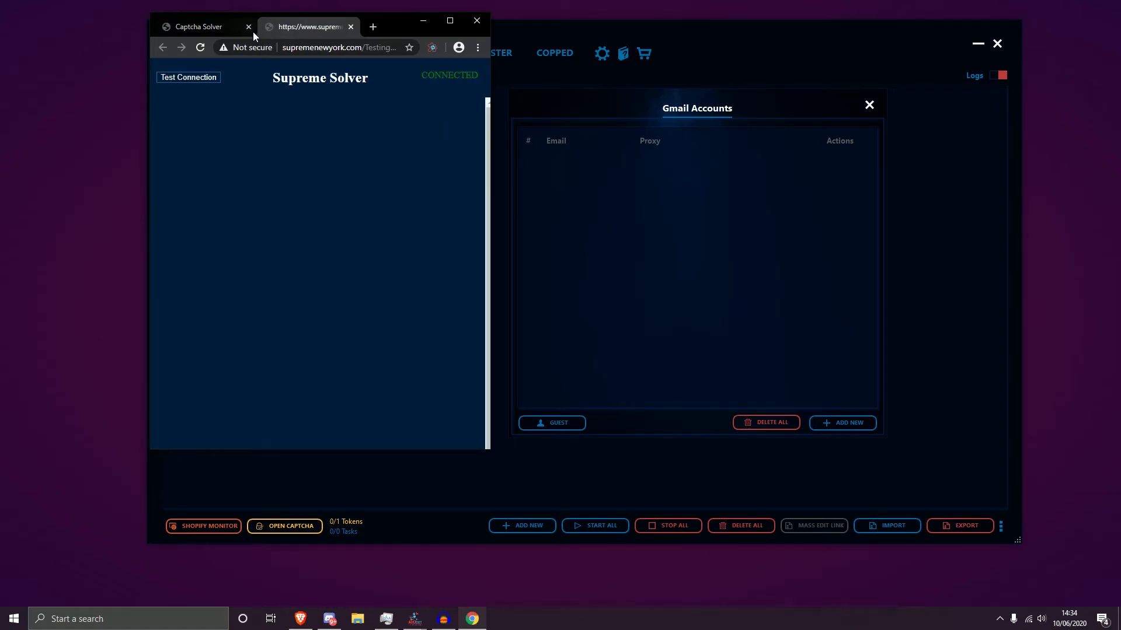
pyautogui.click(248, 27)
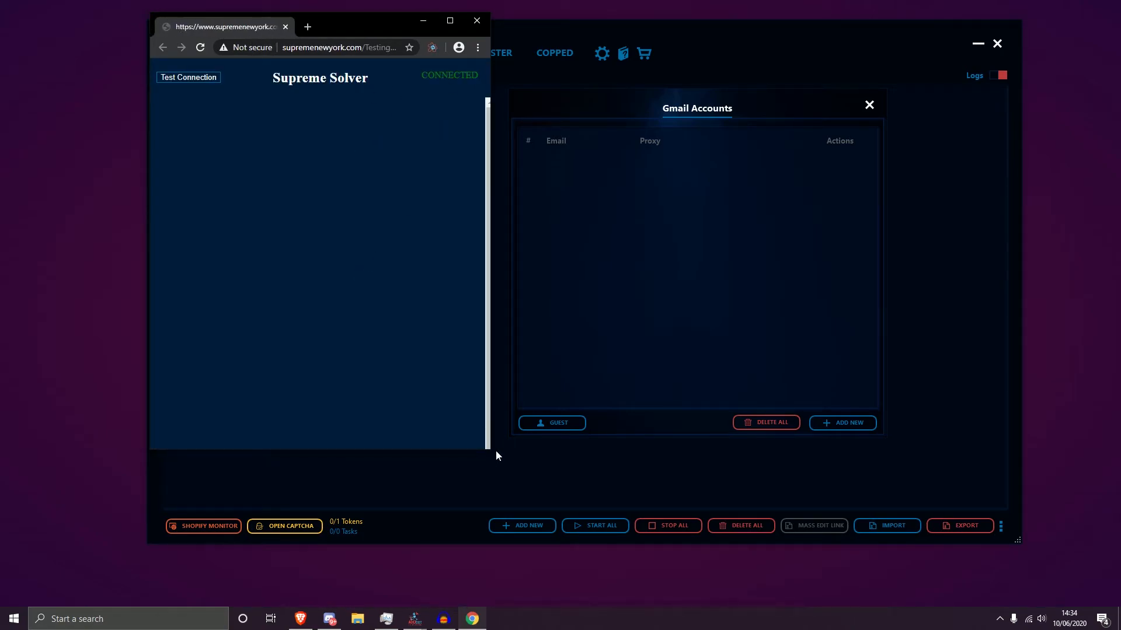
pyautogui.moveTo(496, 453); pyautogui.dragTo(571, 476)
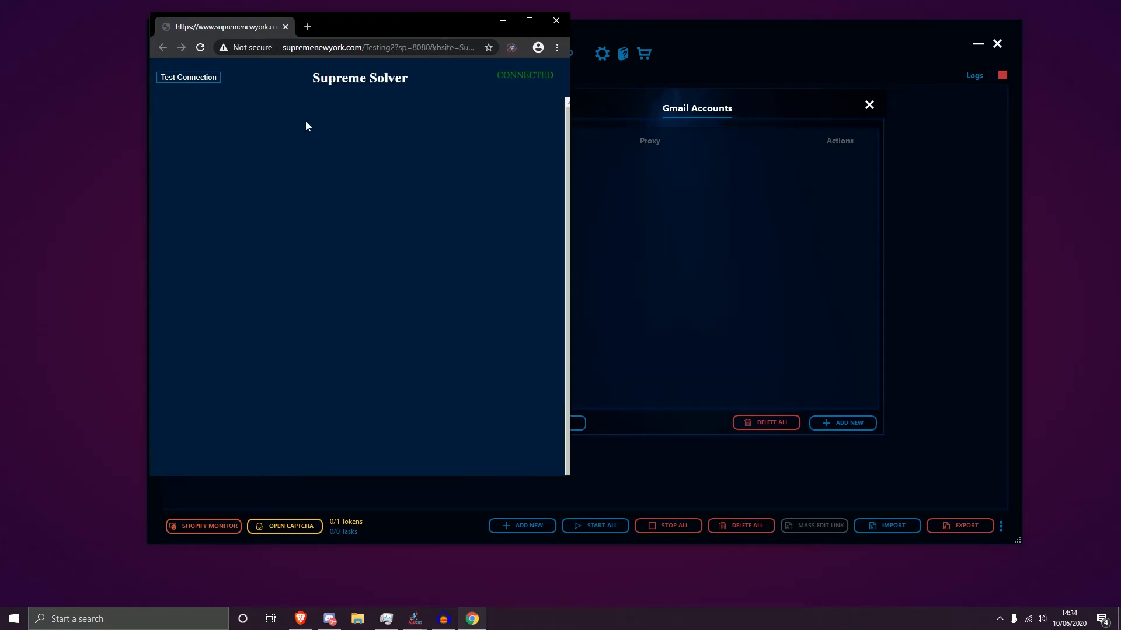
# Run the Supreme solver's connection test, acknowledge the success alert, and close the solver window.
pyautogui.click(187, 79)
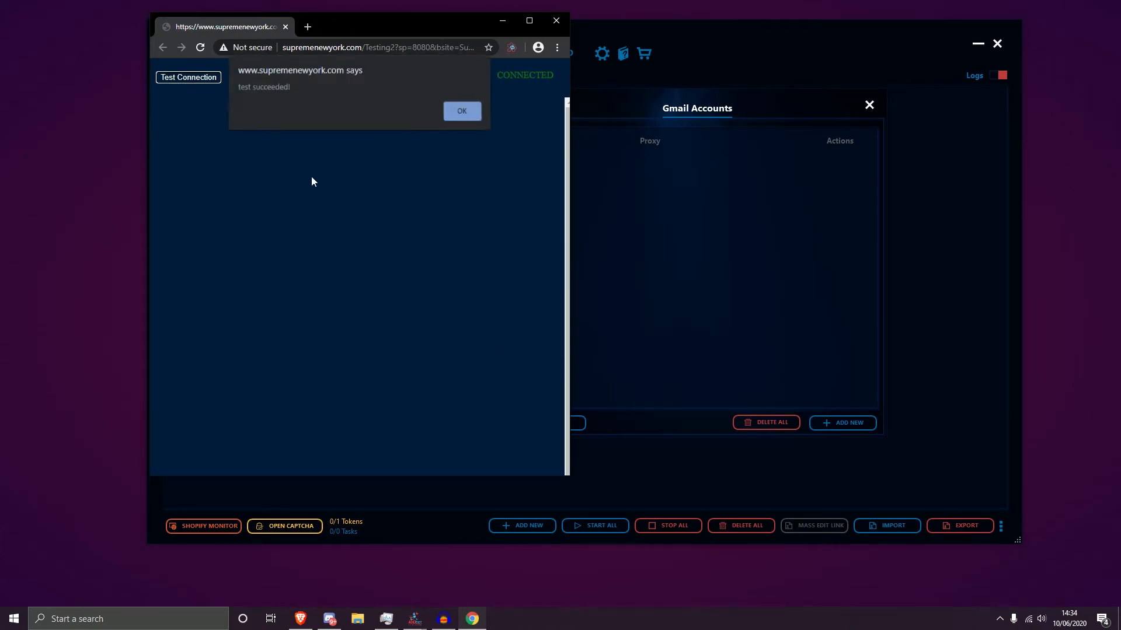
pyautogui.moveTo(240, 88); pyautogui.dragTo(291, 91)
pyautogui.click(290, 93)
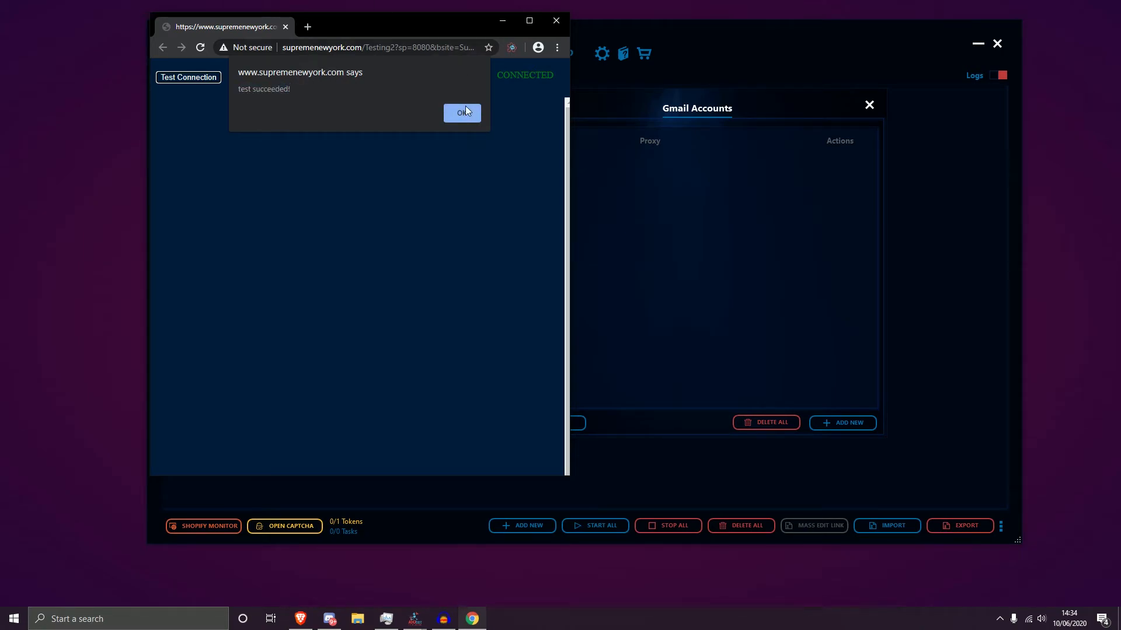
pyautogui.click(465, 111)
pyautogui.moveTo(398, 22); pyautogui.dragTo(322, 32)
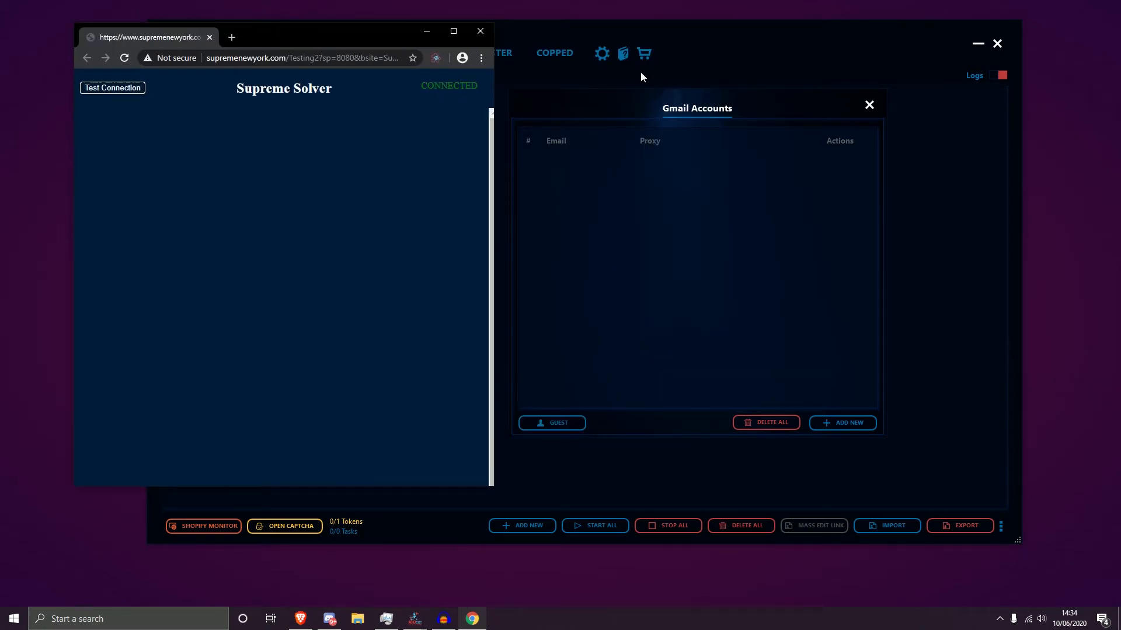
pyautogui.click(479, 30)
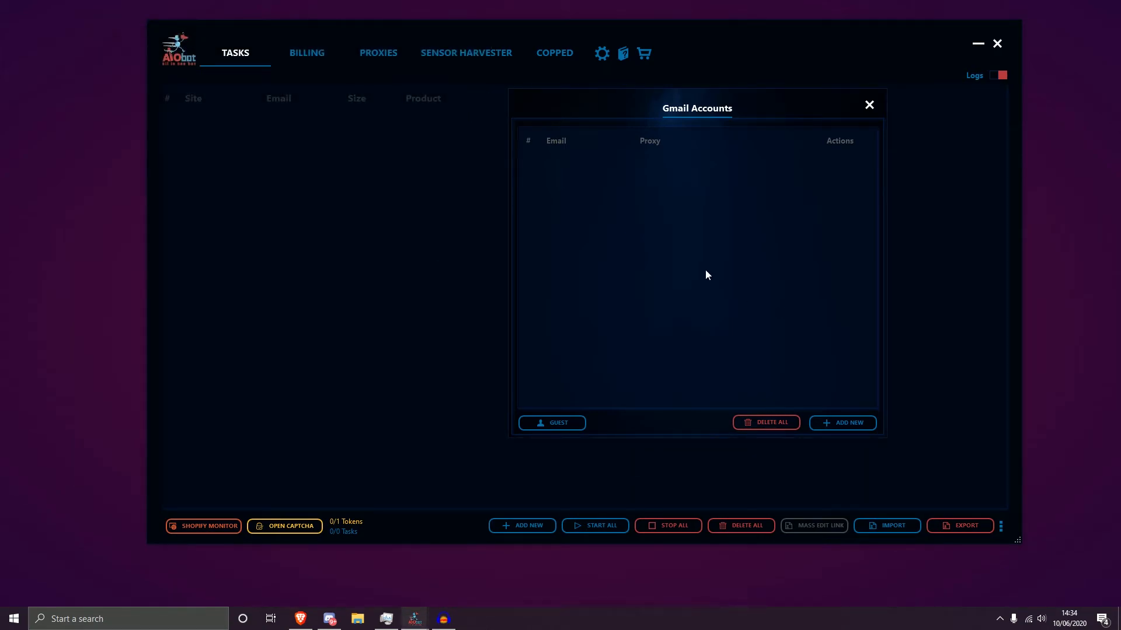
# Add a Google account with its email and password but no proxy, and save it.
pyautogui.click(841, 422)
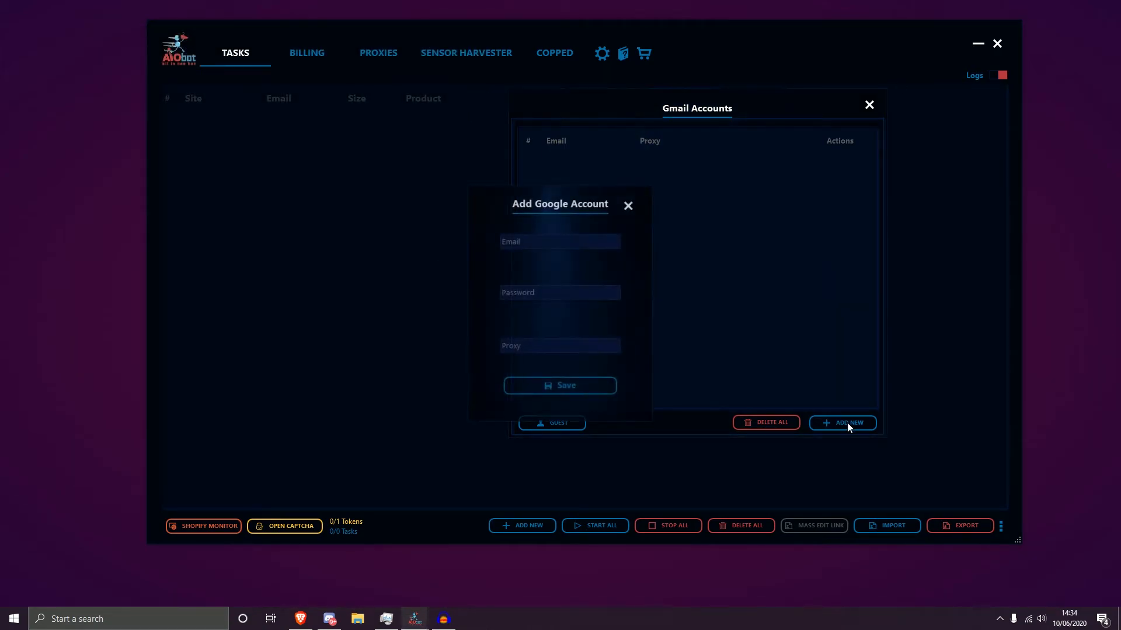
pyautogui.moveTo(566, 202); pyautogui.dragTo(708, 175)
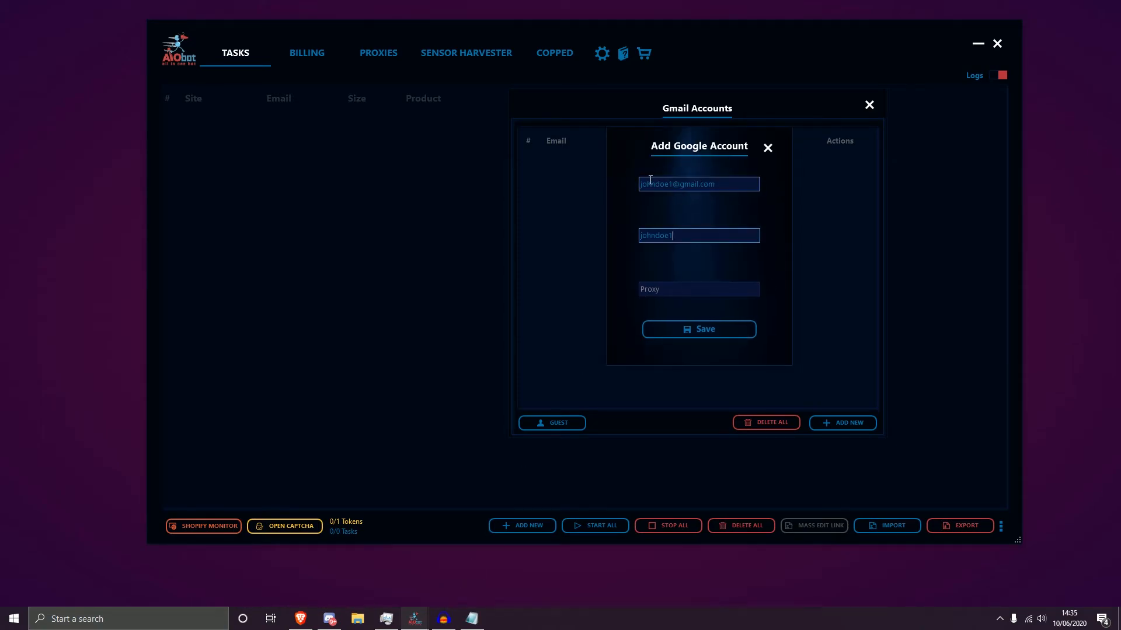
pyautogui.moveTo(643, 182); pyautogui.dragTo(767, 183)
pyautogui.click(694, 238)
pyautogui.click(670, 289)
pyautogui.click(677, 330)
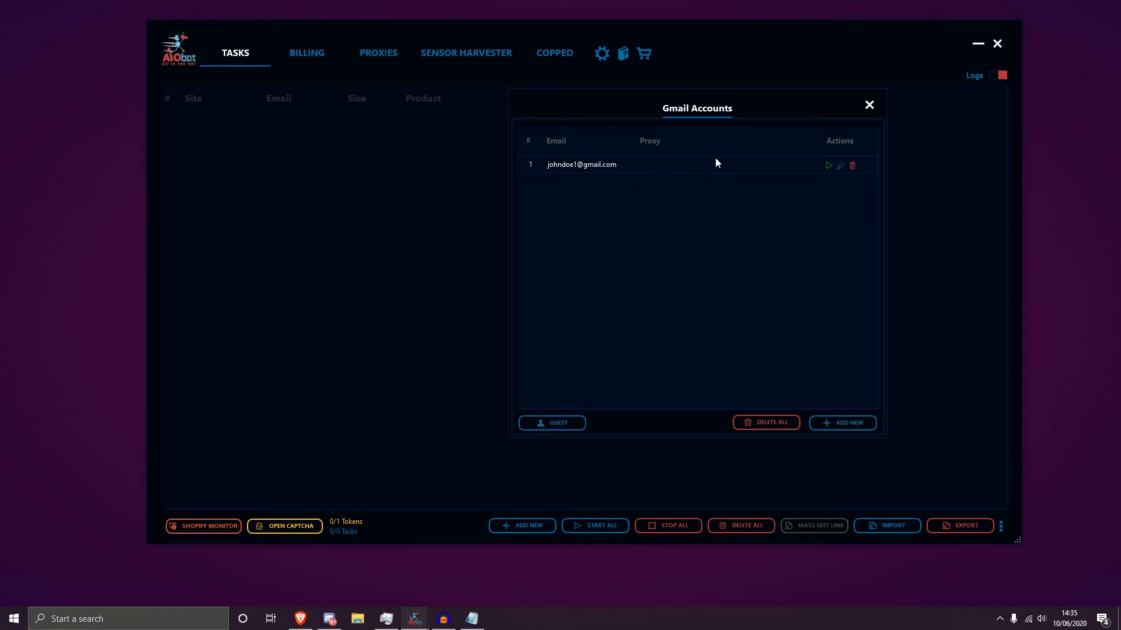
# Launch the saved account's captcha solver browser and dismiss the developer-mode warning.
pyautogui.click(832, 167)
pyautogui.moveTo(203, 27); pyautogui.dragTo(457, 71)
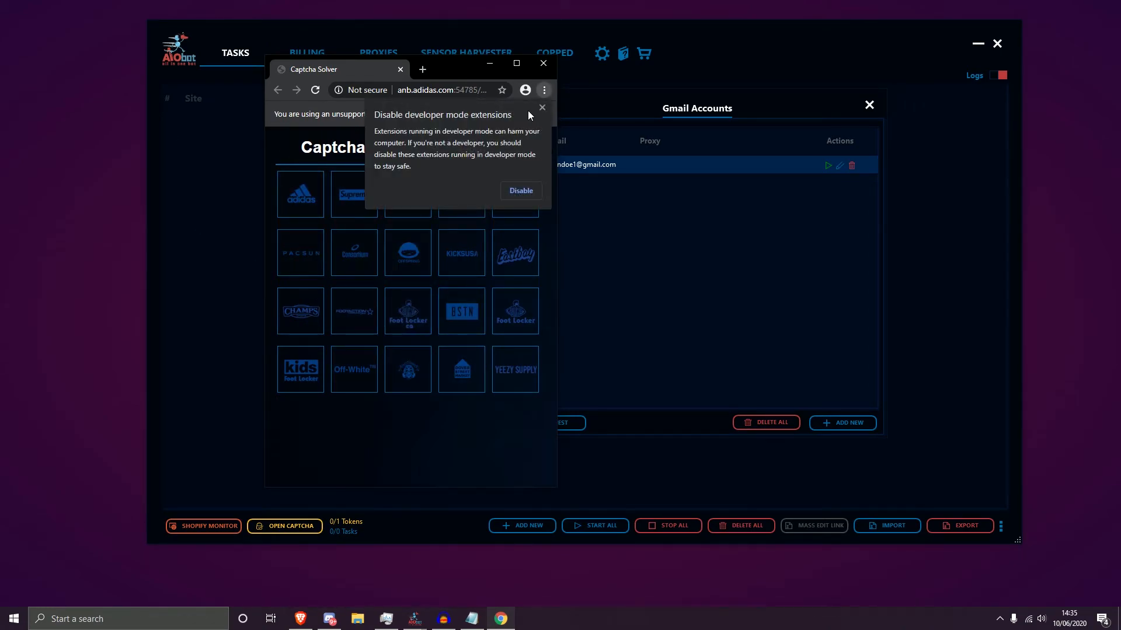
pyautogui.click(542, 109)
# Close the extra YouTube sign-in tab and open the Supreme solver showing CONNECTED.
pyautogui.click(525, 151)
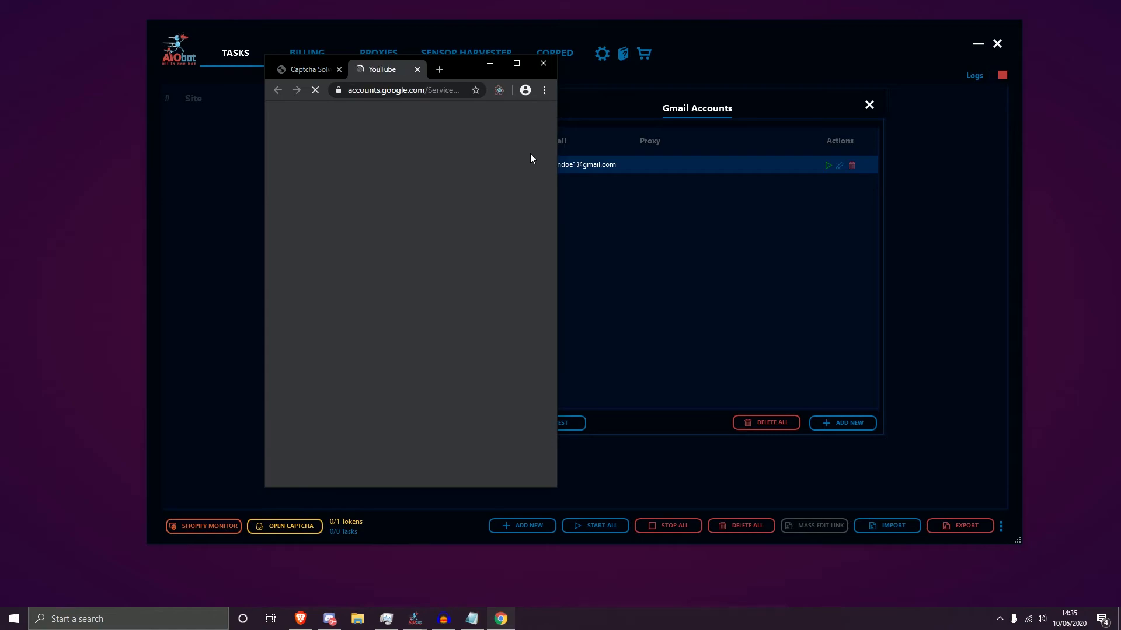
pyautogui.click(328, 72)
pyautogui.click(382, 69)
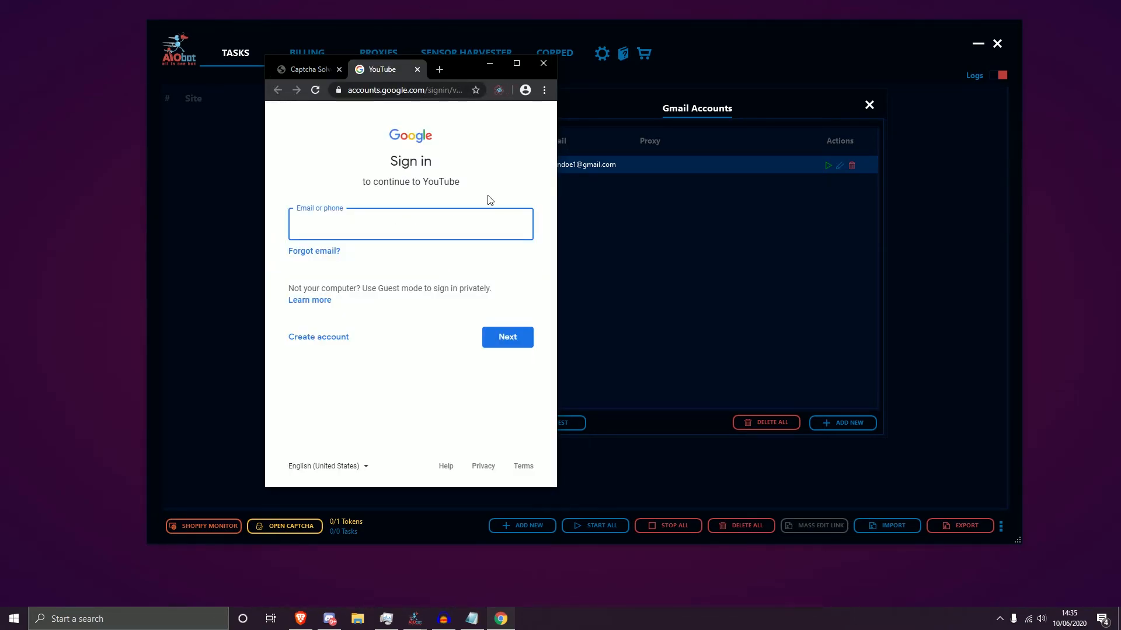
pyautogui.click(306, 72)
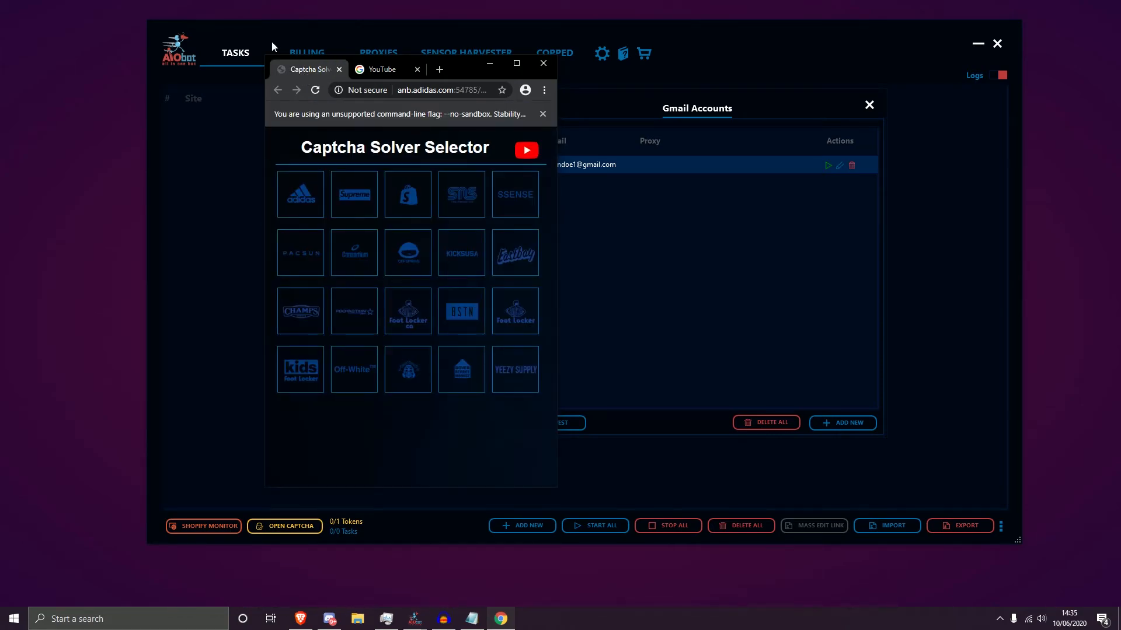
pyautogui.click(382, 69)
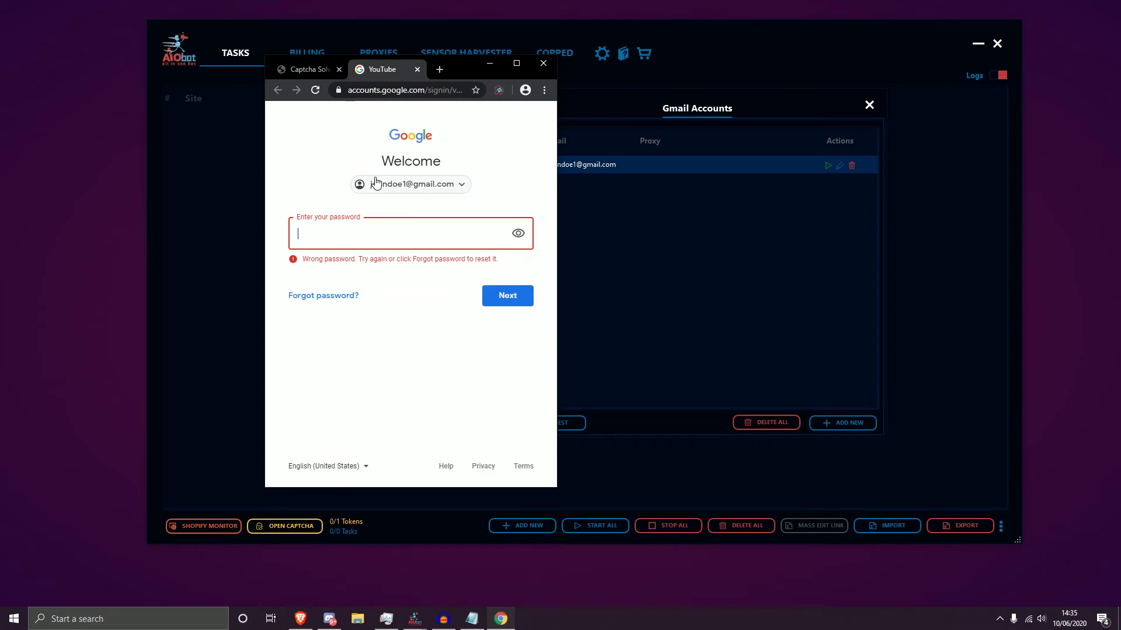
pyautogui.moveTo(450, 69); pyautogui.dragTo(356, 56)
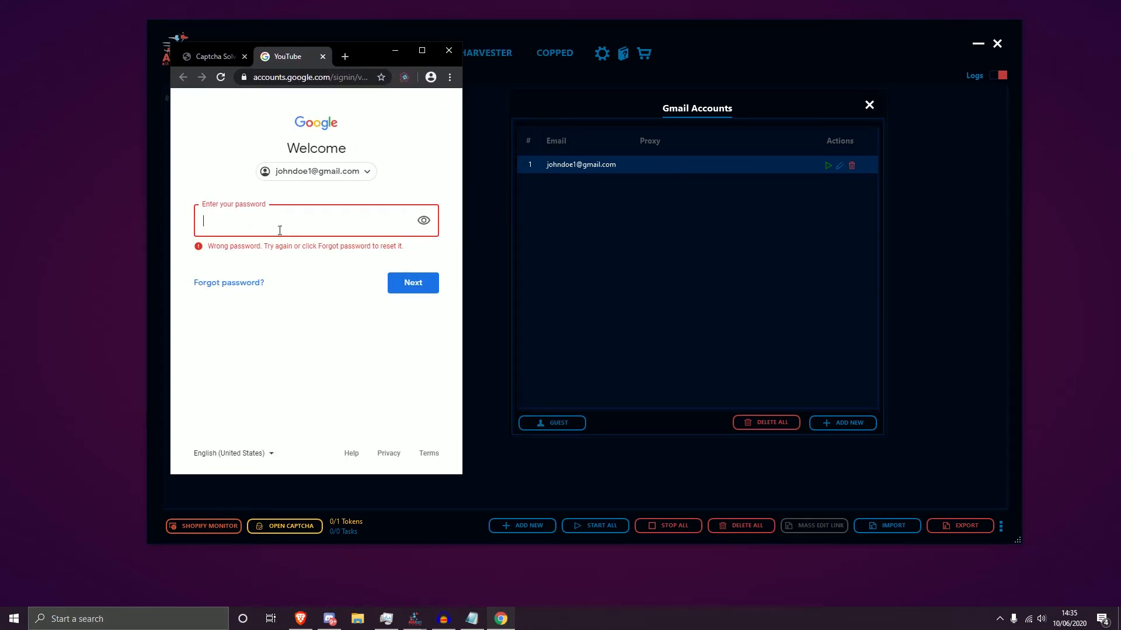
pyautogui.click(322, 57)
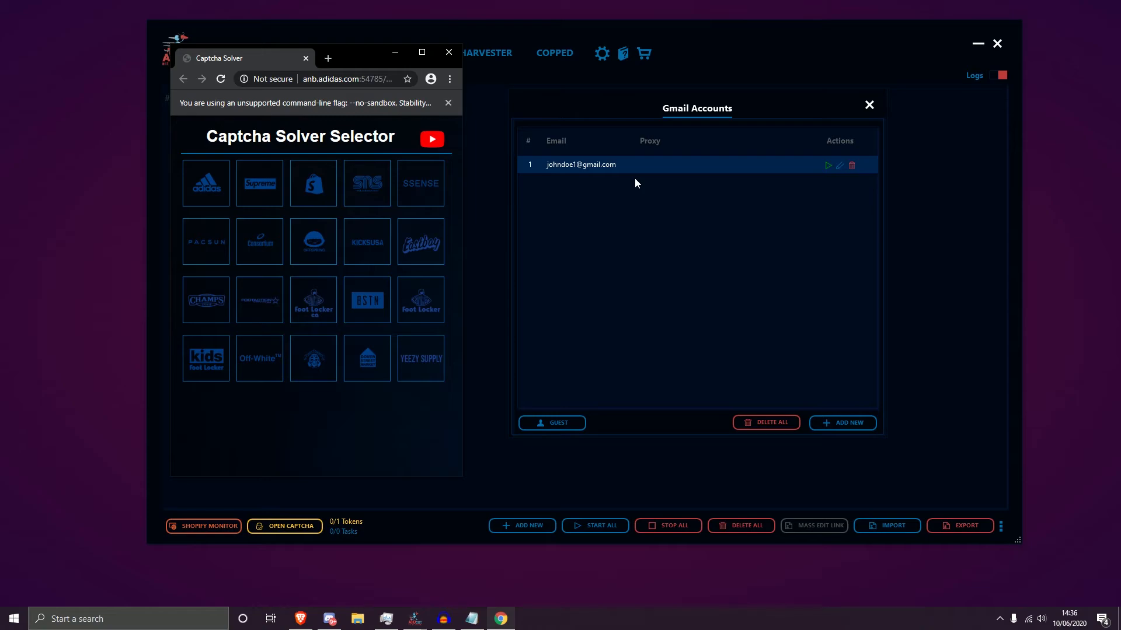
pyautogui.click(260, 185)
pyautogui.moveTo(380, 57)
pyautogui.mouseDown()
pyautogui.moveTo(373, 114)
pyautogui.moveTo(382, 50)
pyautogui.mouseUp()
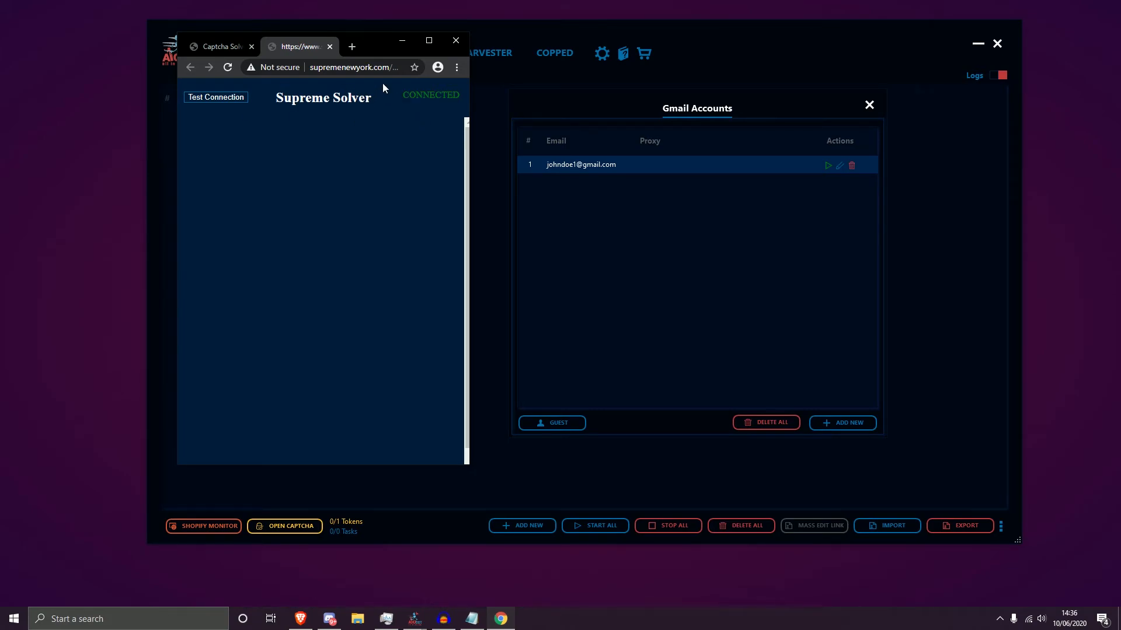
# Close the Supreme solver and Gmail Accounts panel, and bring up Brave's product page.
pyautogui.click(456, 40)
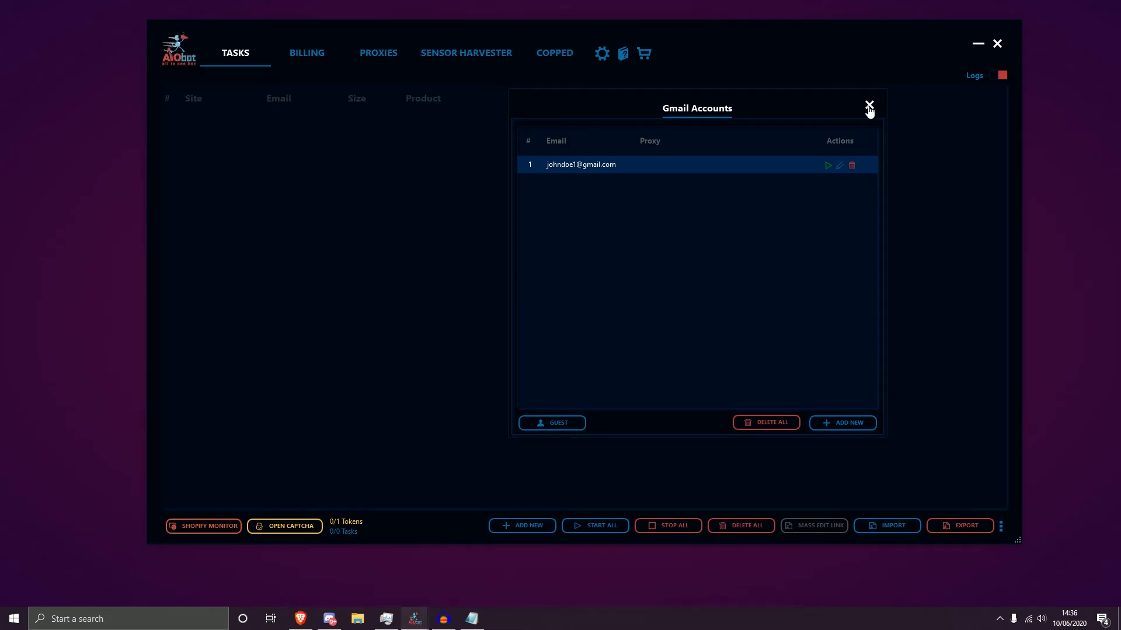
pyautogui.click(869, 106)
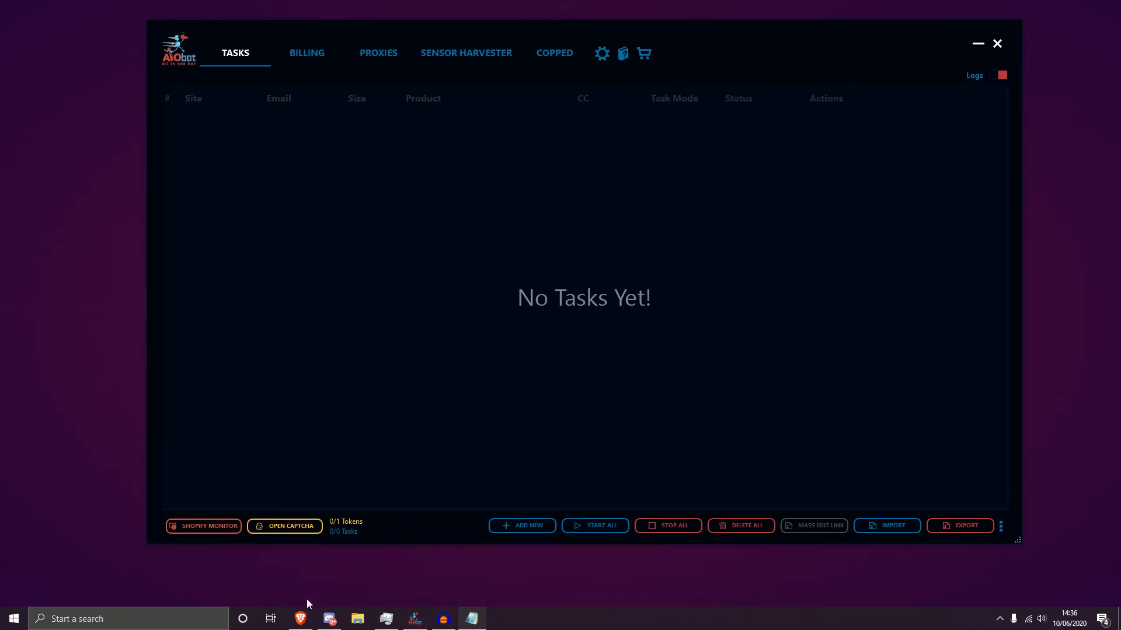
pyautogui.click(300, 619)
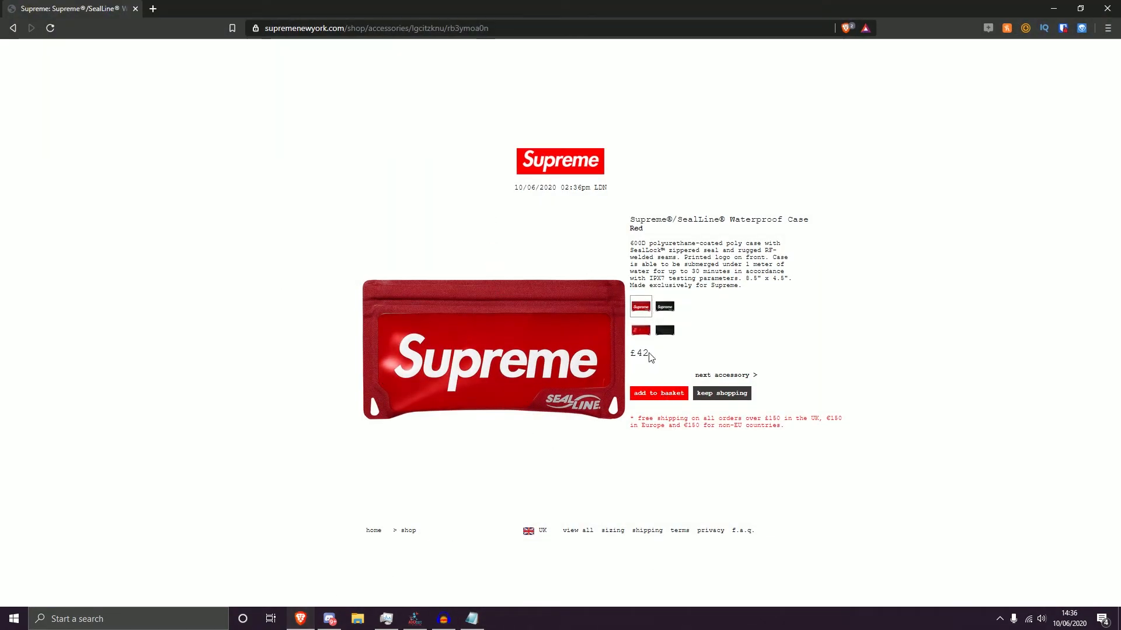
# Compare the black and red SealLine Waterproof Case colours, then minimise Brave.
pyautogui.click(663, 313)
pyautogui.click(646, 311)
pyautogui.click(1054, 9)
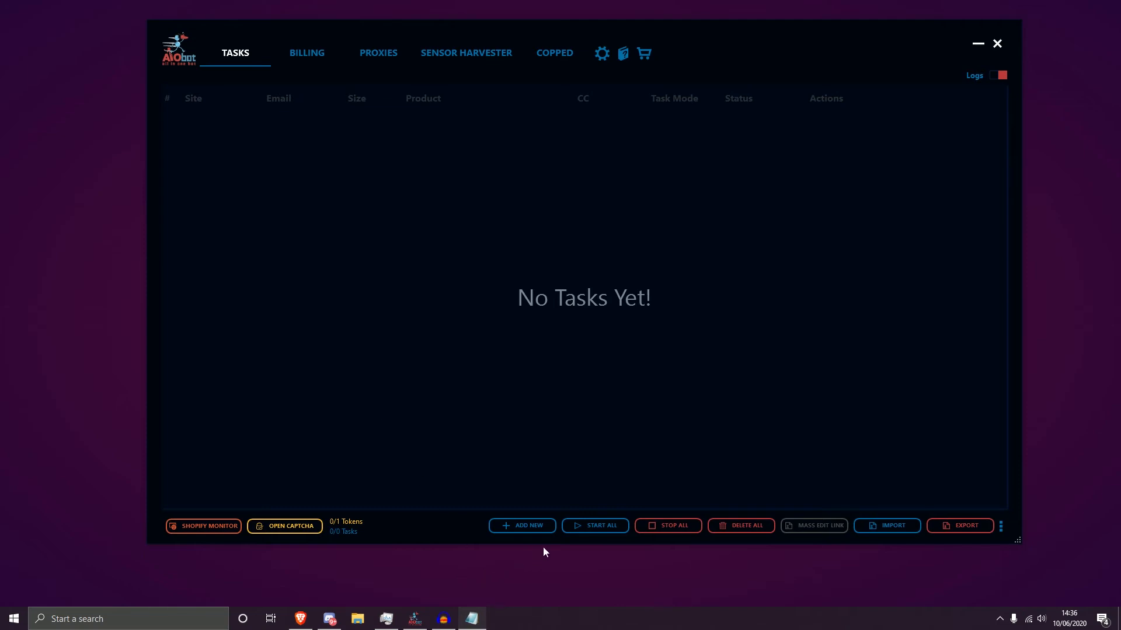
# Add a new Supreme task with region Supreme EU and regenerate the guest checkout email.
pyautogui.click(541, 527)
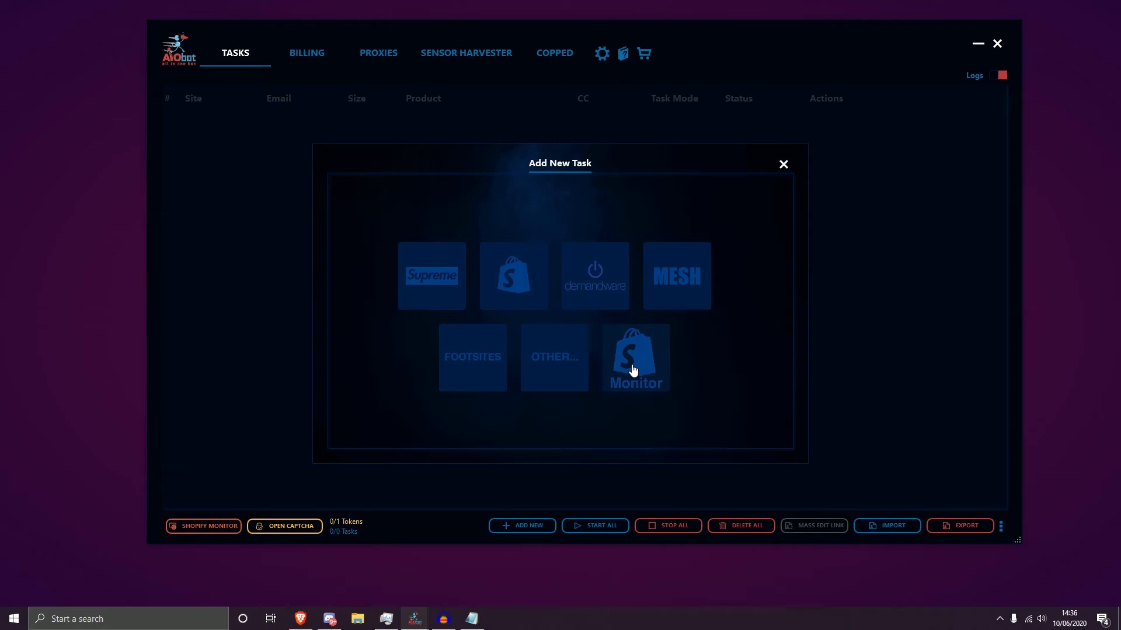
pyautogui.click(423, 298)
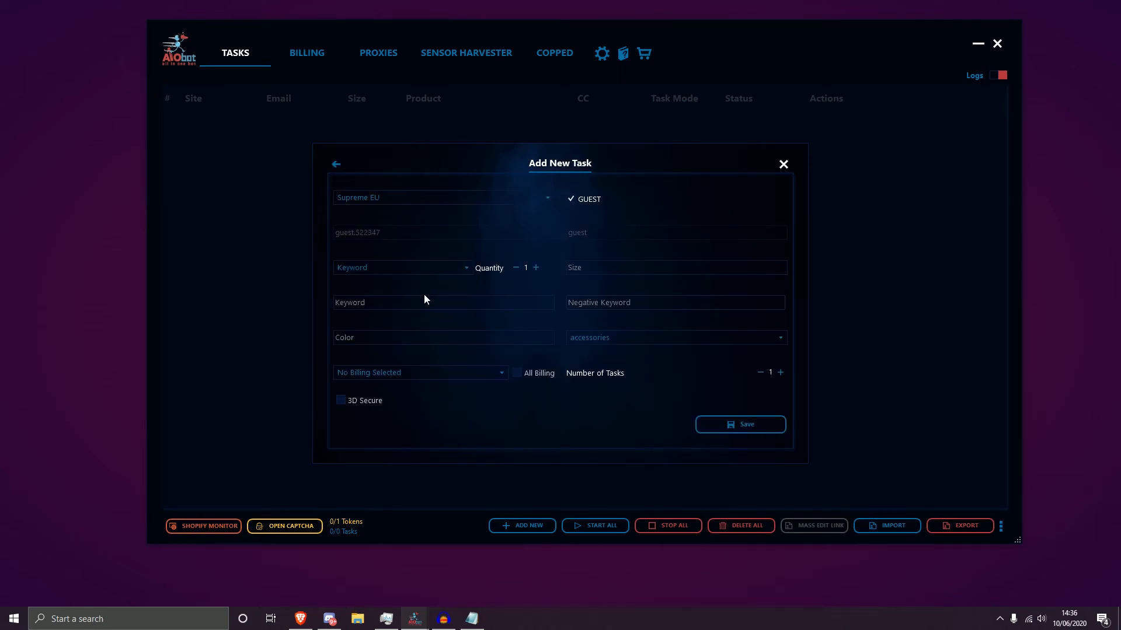
pyautogui.click(546, 201)
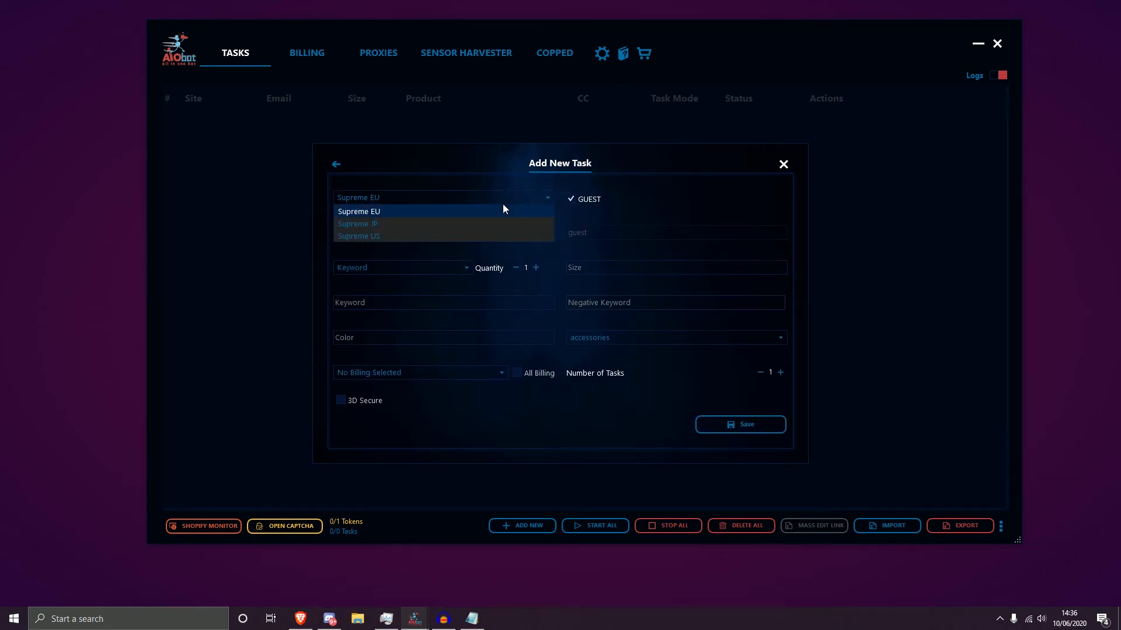
pyautogui.click(546, 196)
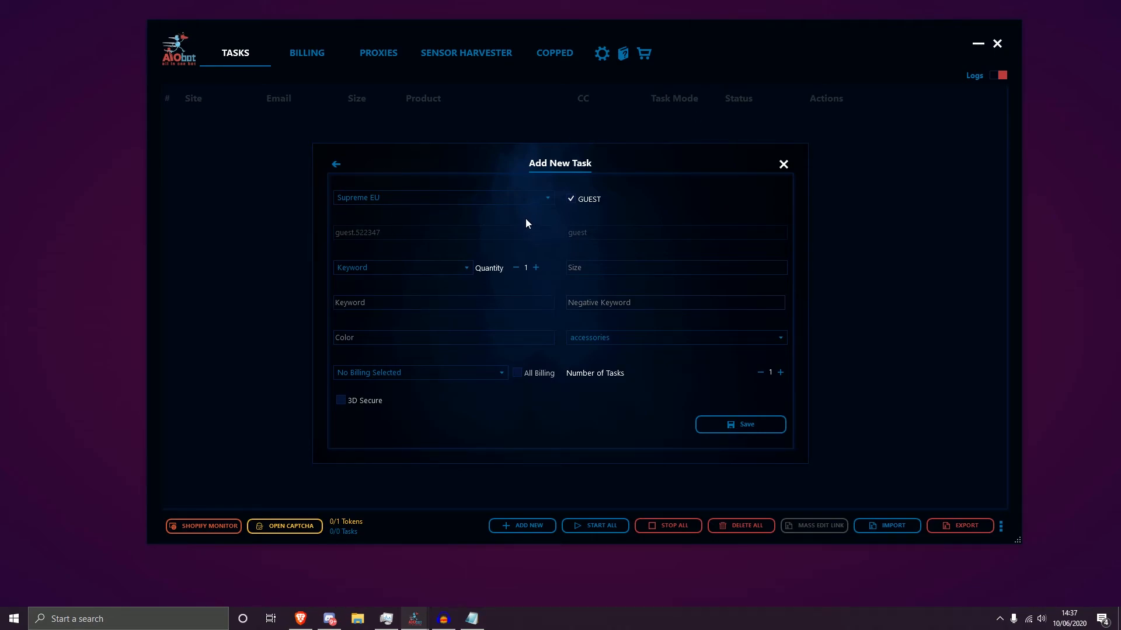
pyautogui.doubleClick(586, 201)
# Keep Keyword monitoring and set the Quantity back to 1.
pyautogui.click(462, 269)
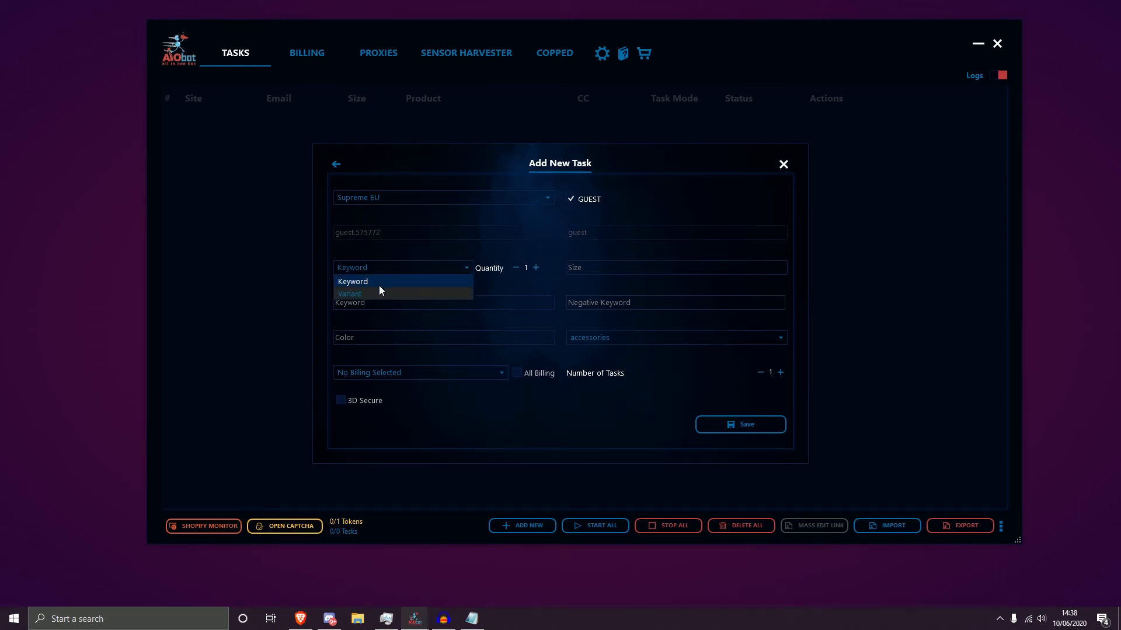
pyautogui.click(535, 268)
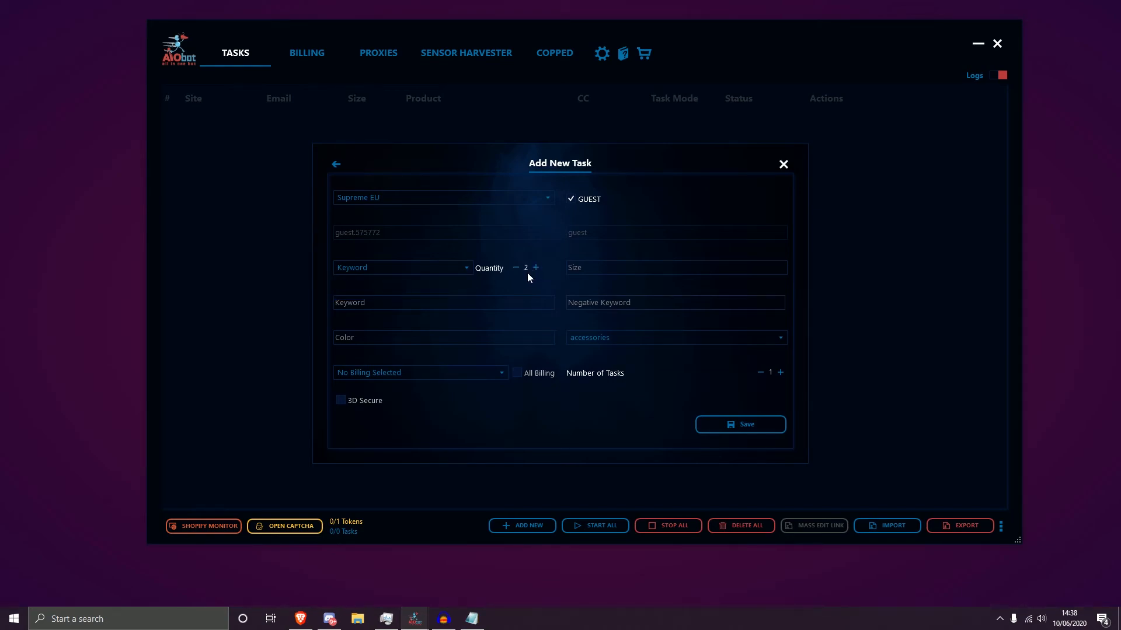
pyautogui.click(515, 268)
pyautogui.click(618, 274)
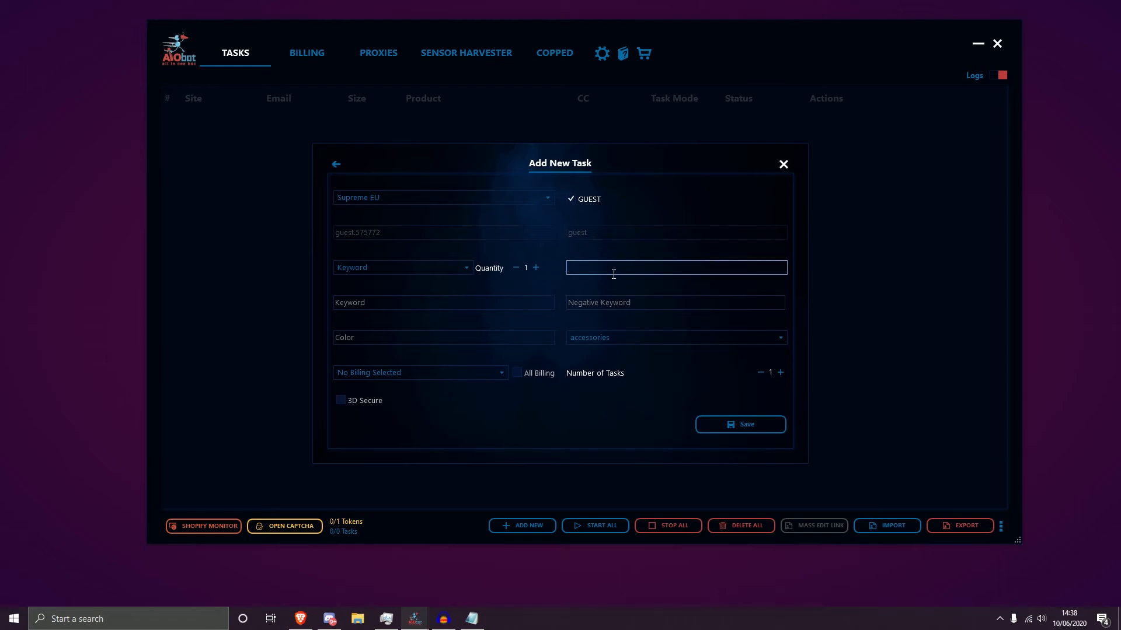
# Check the red SealLine case page in Brave while focusing the task's Keyword field.
pyautogui.click(300, 619)
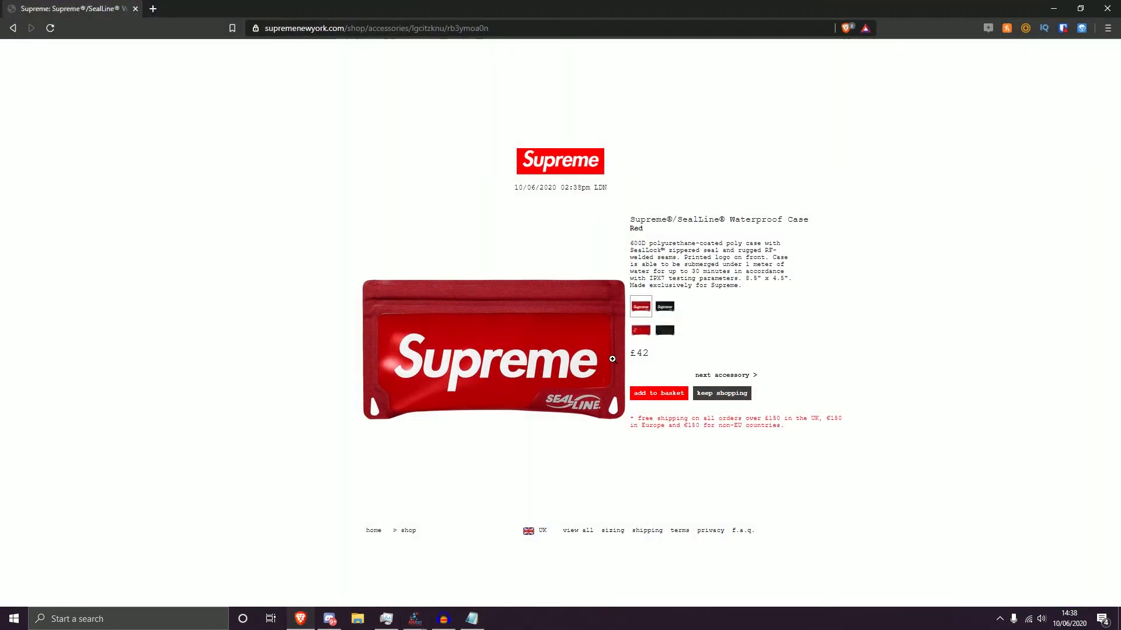
pyautogui.click(1053, 8)
pyautogui.click(383, 302)
pyautogui.click(300, 619)
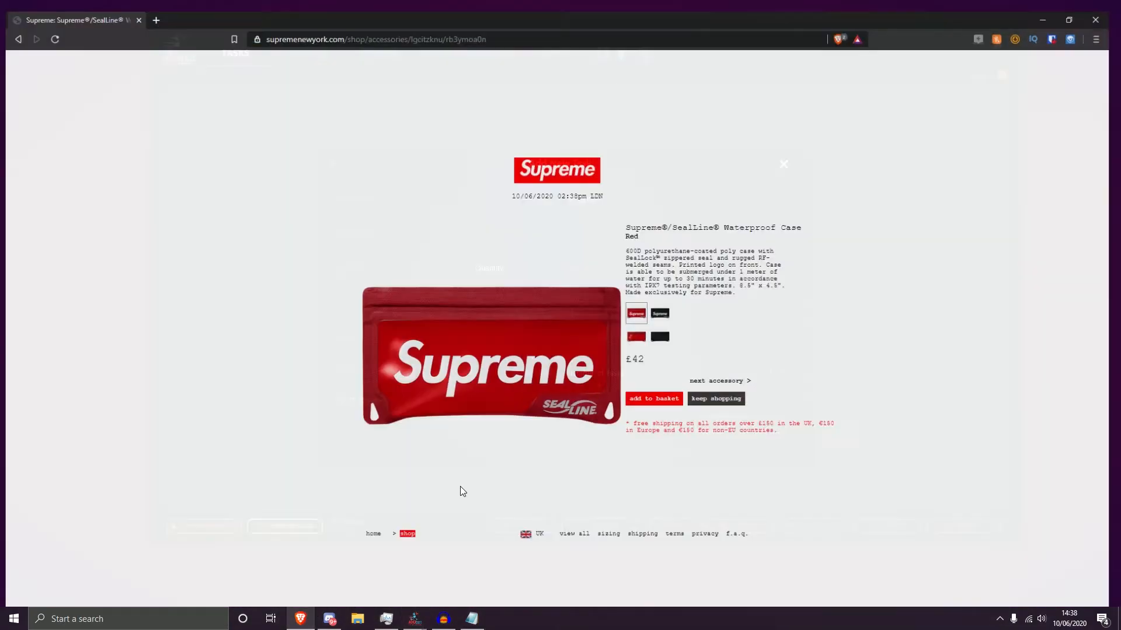
# Enter the keywords 'waterproof,case' and the colour 'Red'.
pyautogui.click(1053, 8)
pyautogui.write('waterproof,case')
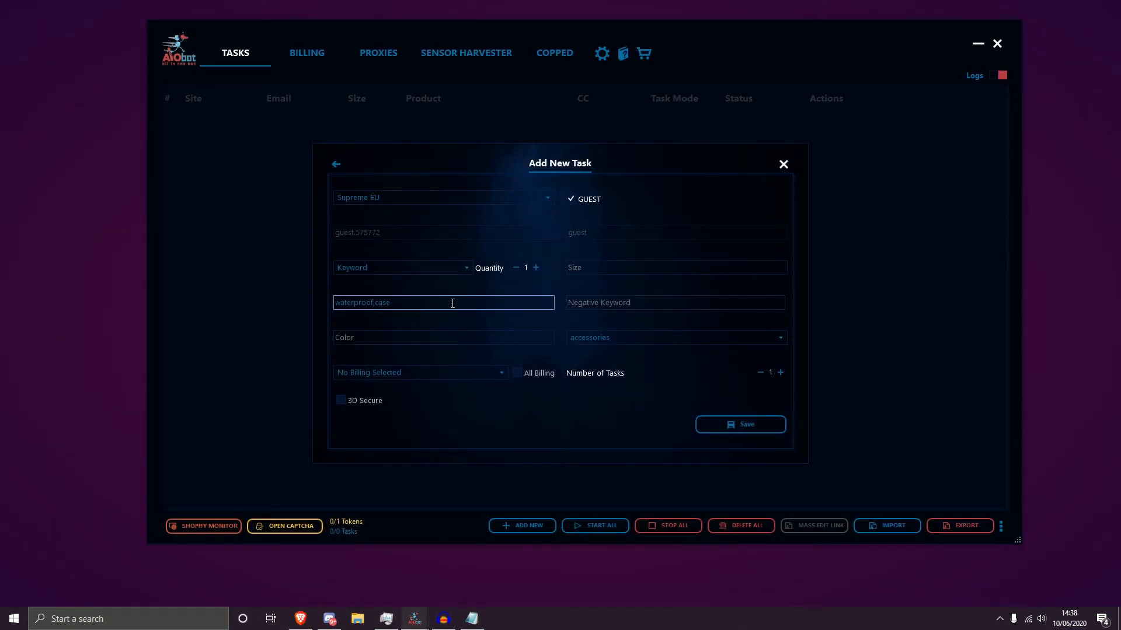
pyautogui.moveTo(453, 303); pyautogui.dragTo(296, 307)
pyautogui.click(422, 303)
pyautogui.click(622, 304)
pyautogui.click(462, 345)
pyautogui.write('Red')
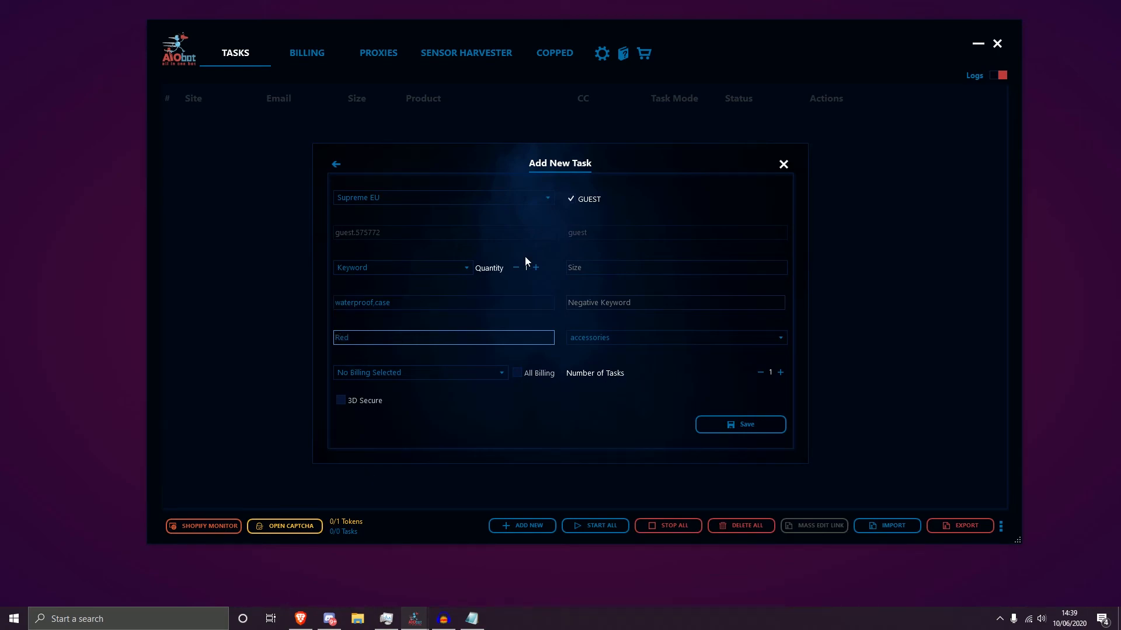
# Keep the accessories category and choose Video Test as the only billing profile.
pyautogui.click(601, 338)
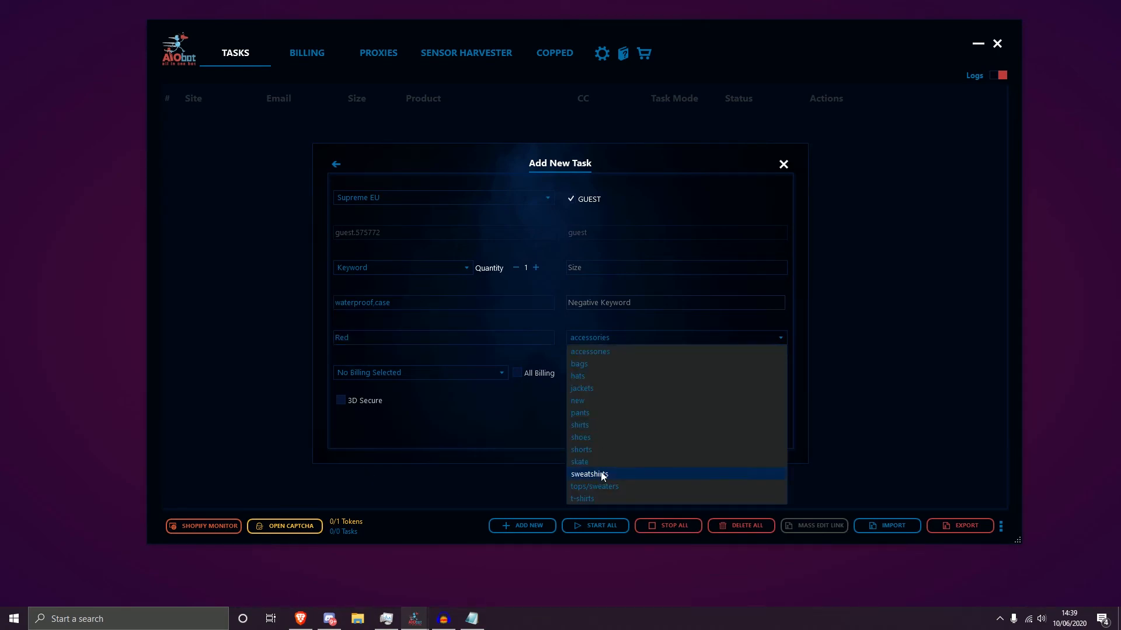
pyautogui.click(625, 352)
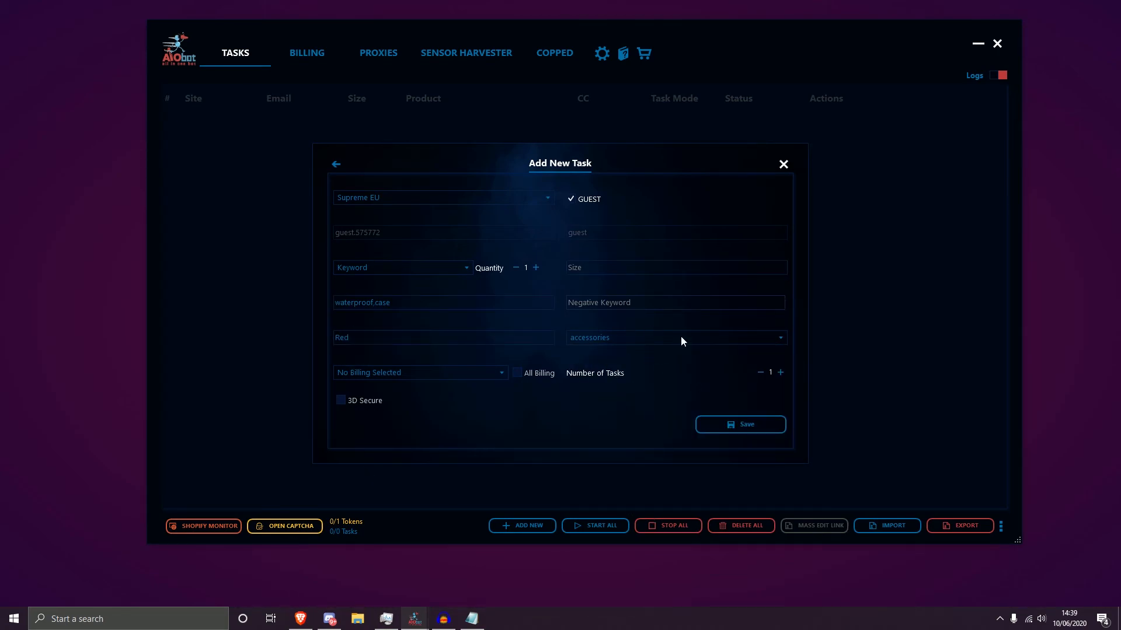
pyautogui.click(499, 372)
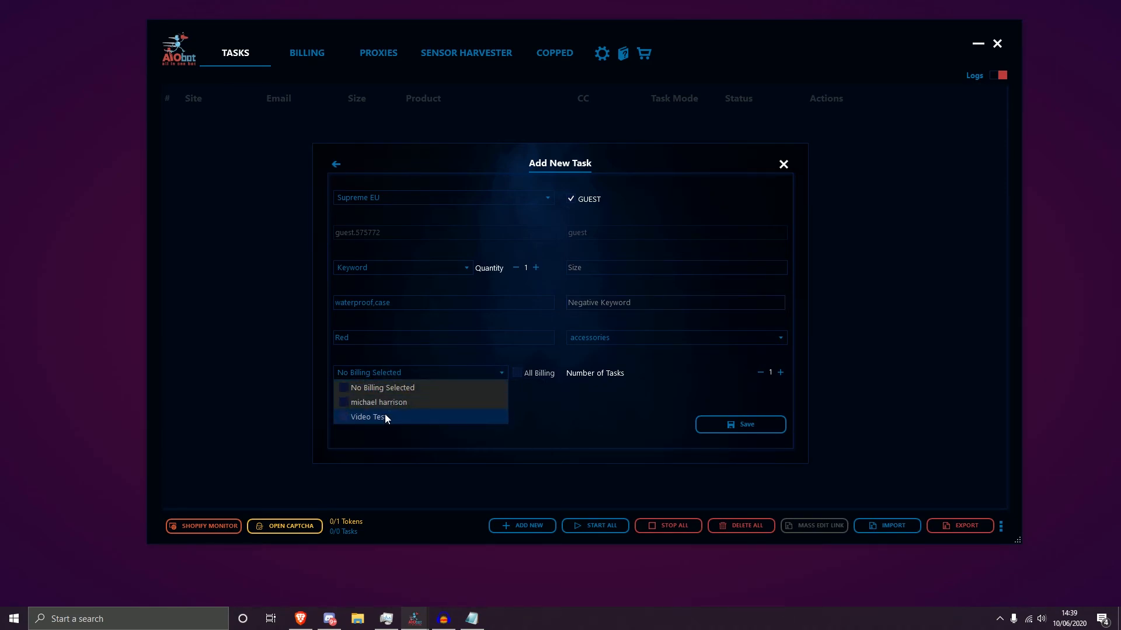
pyautogui.click(342, 402)
pyautogui.click(344, 418)
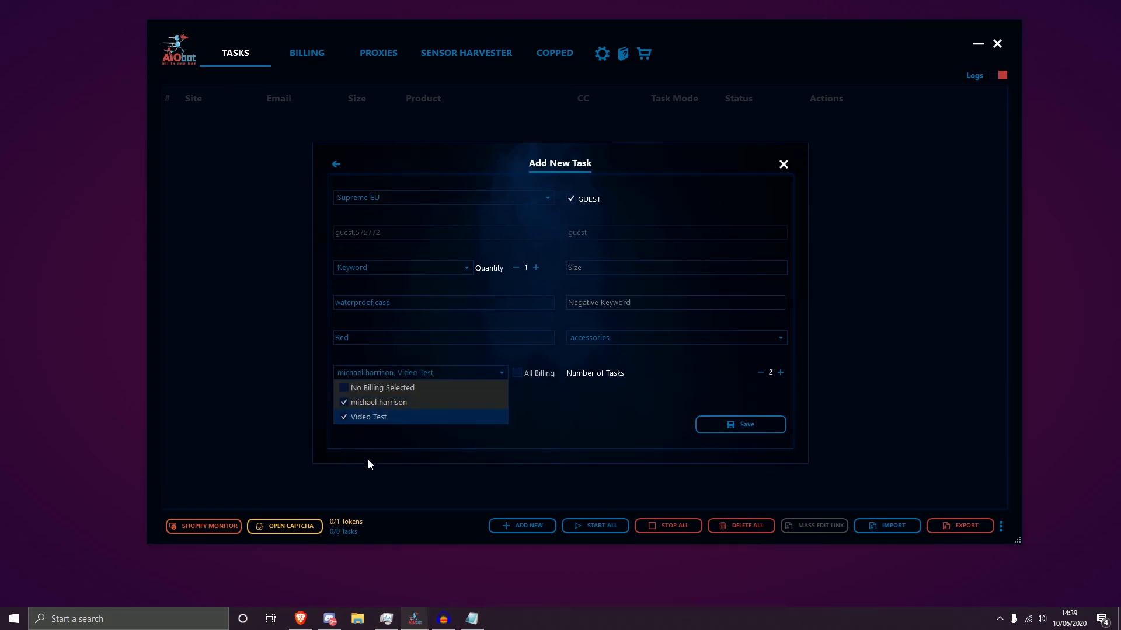
pyautogui.click(344, 417)
pyautogui.click(344, 401)
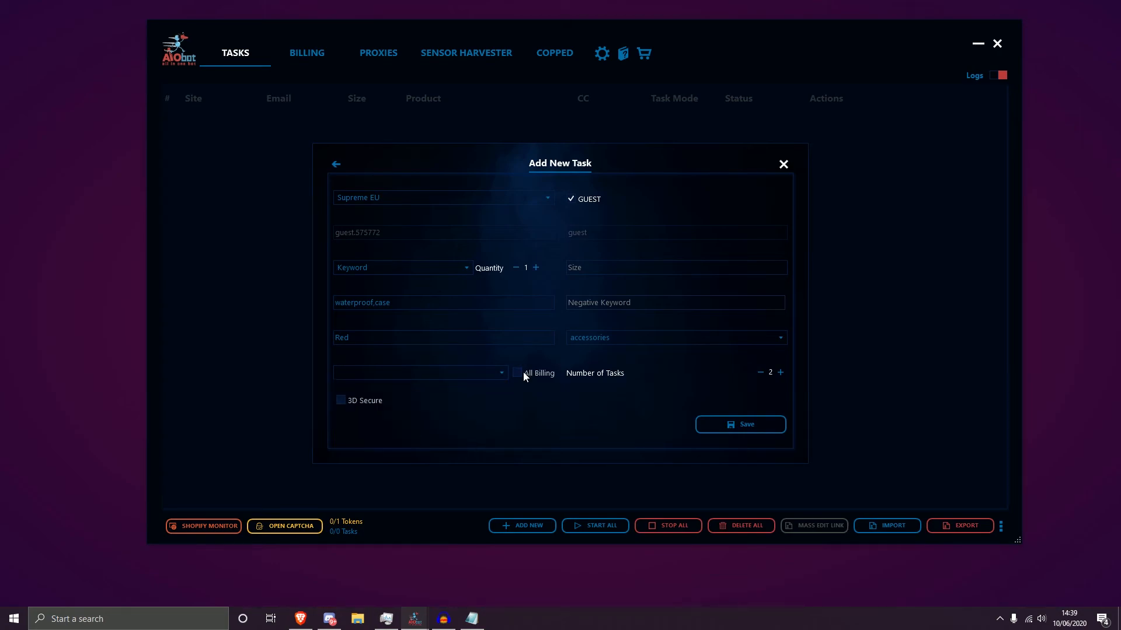
pyautogui.click(543, 375)
pyautogui.click(517, 377)
pyautogui.click(501, 373)
pyautogui.click(344, 416)
# Save the task, close the form, and collapse the SupremeEU task group.
pyautogui.click(721, 429)
pyautogui.click(786, 163)
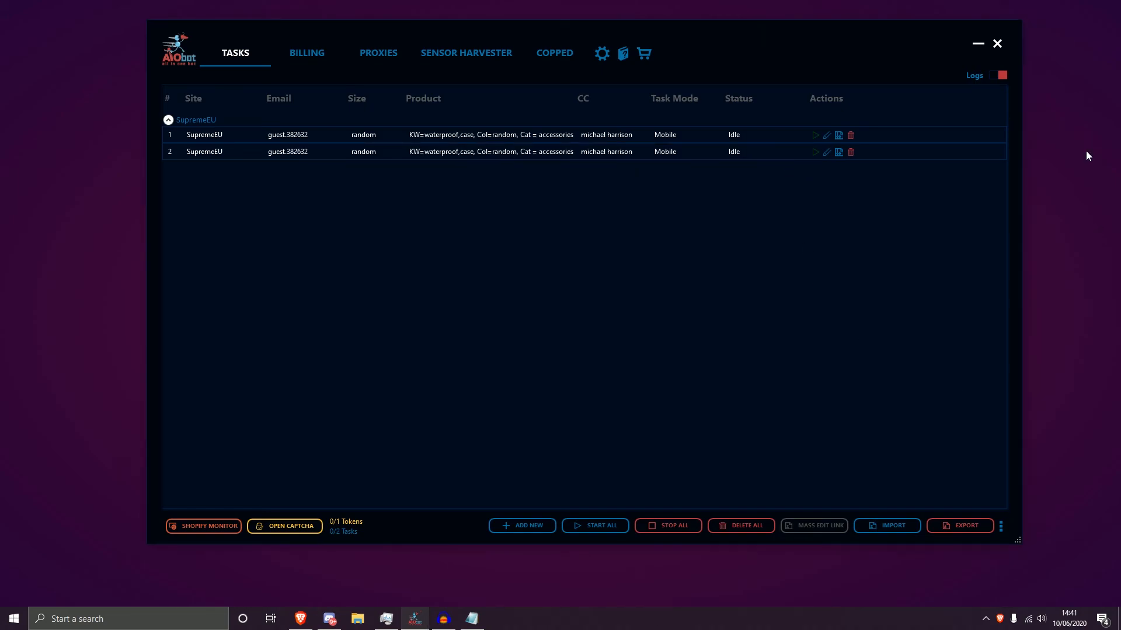
pyautogui.click(167, 119)
pyautogui.click(168, 120)
pyautogui.click(167, 120)
pyautogui.click(301, 620)
pyautogui.click(302, 620)
# Duplicate the first task via its edit settings, then delete the extra third copy.
pyautogui.click(826, 136)
pyautogui.click(783, 164)
pyautogui.click(838, 135)
pyautogui.click(851, 169)
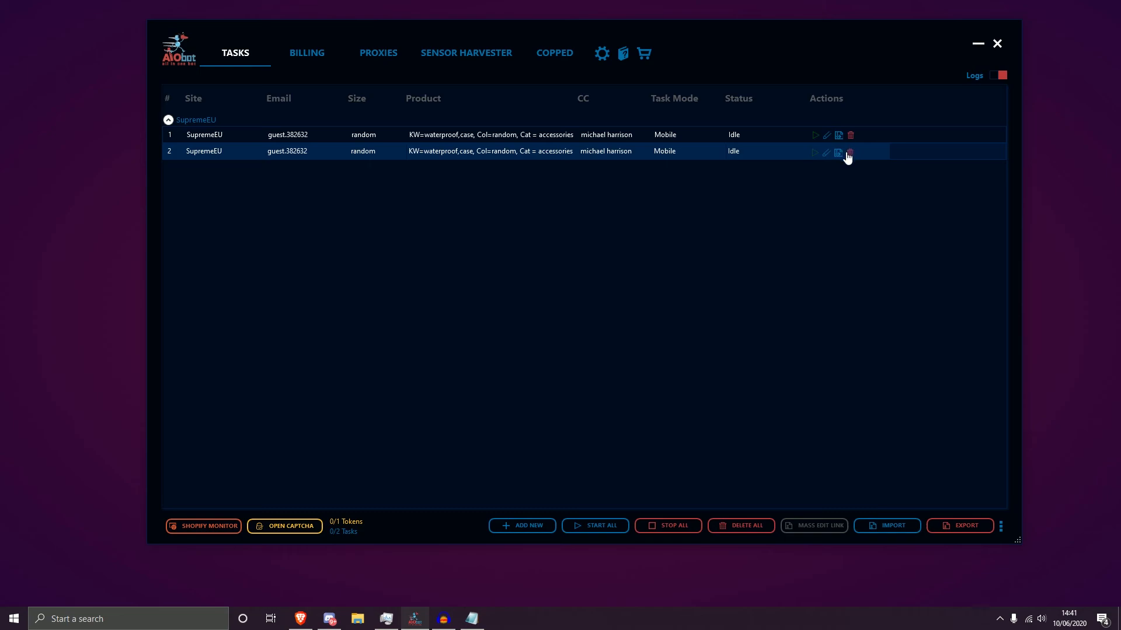
# Delete the second task, then open and cancel the remaining task's Schedule window.
pyautogui.click(850, 153)
pyautogui.rightClick(686, 138)
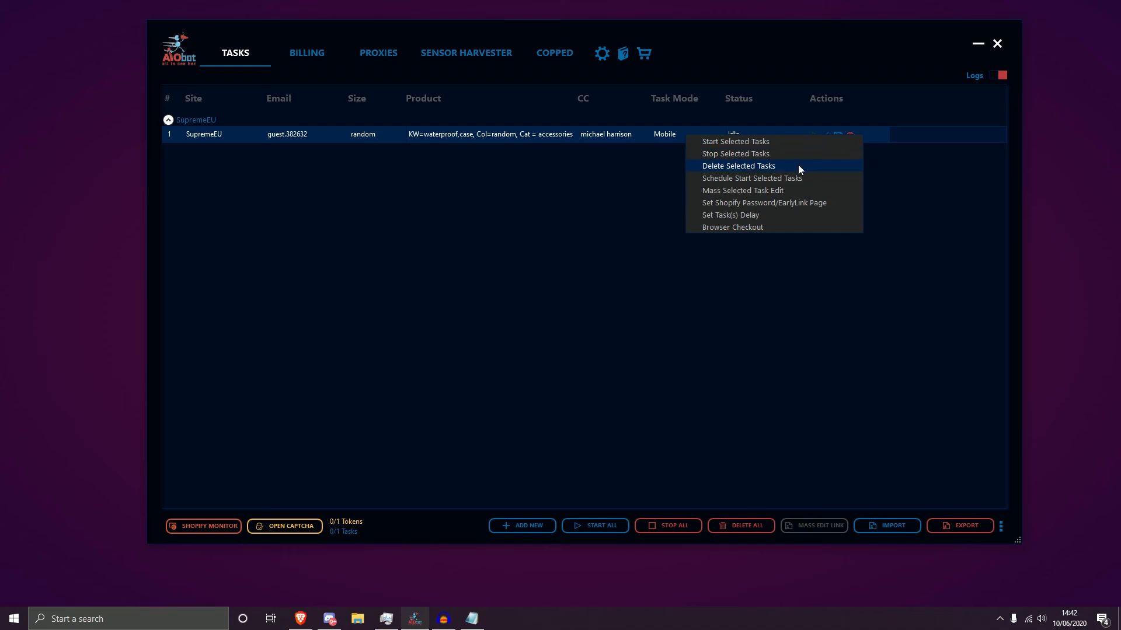
pyautogui.click(764, 181)
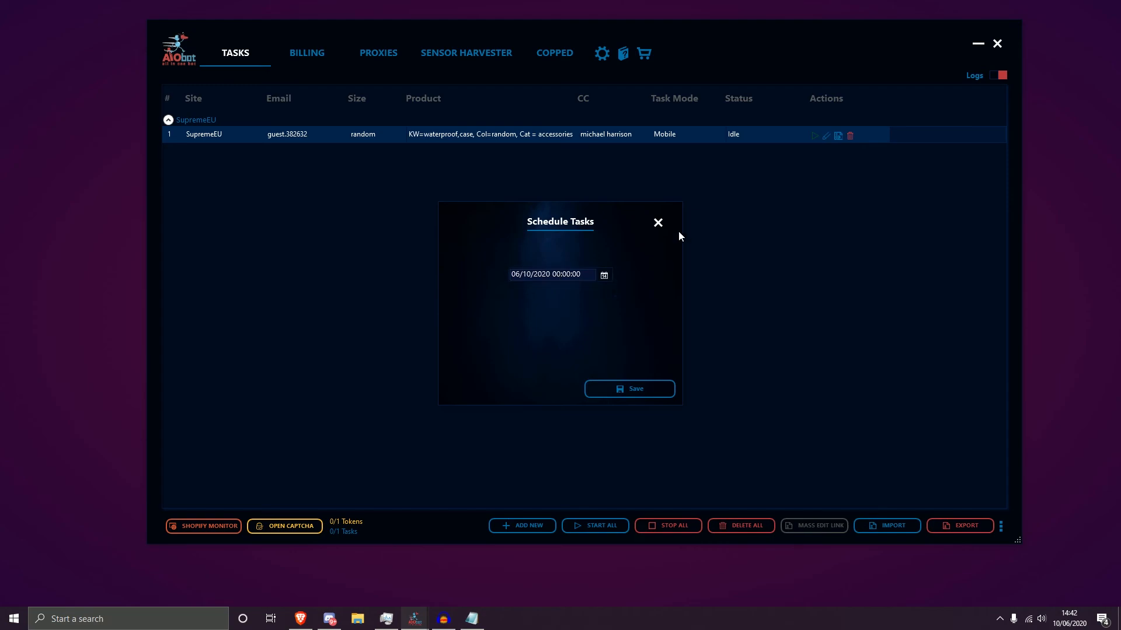
pyautogui.click(660, 224)
# Open Mass Edit for the task, toggle monitor type, size and billing options off again, and close it.
pyautogui.rightClick(686, 137)
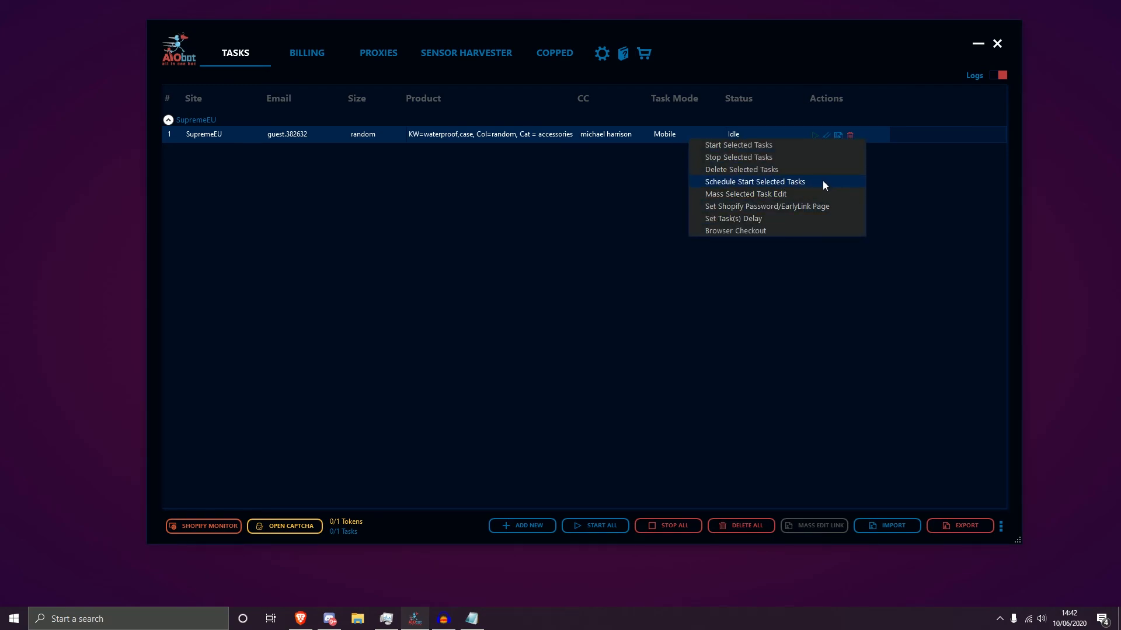
pyautogui.click(753, 194)
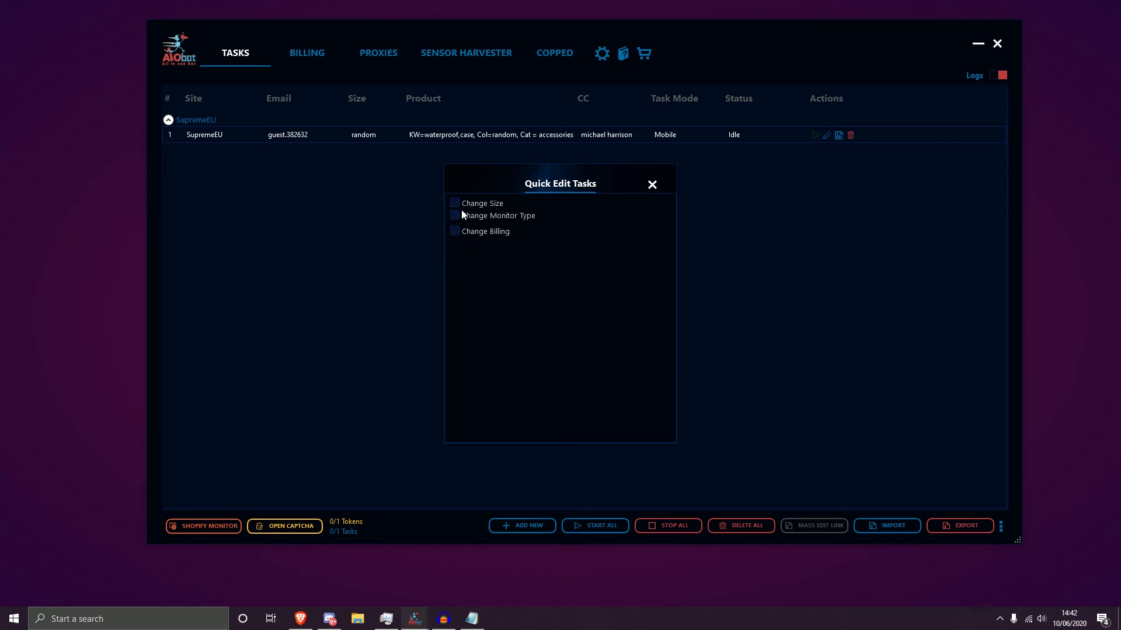
pyautogui.click(484, 216)
pyautogui.click(490, 216)
pyautogui.click(484, 204)
pyautogui.click(484, 204)
pyautogui.click(476, 230)
pyautogui.click(477, 233)
pyautogui.click(648, 192)
# Try Set Delay and Browser Checkout, then Mass Edit Link to show the keywords-only notice.
pyautogui.rightClick(747, 133)
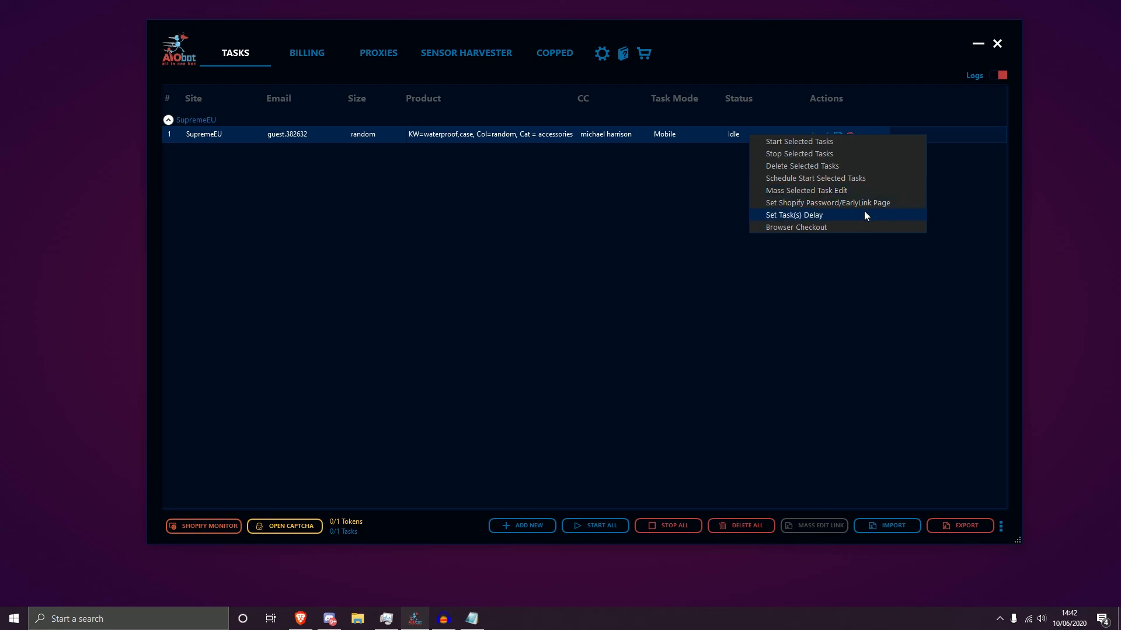
pyautogui.click(841, 216)
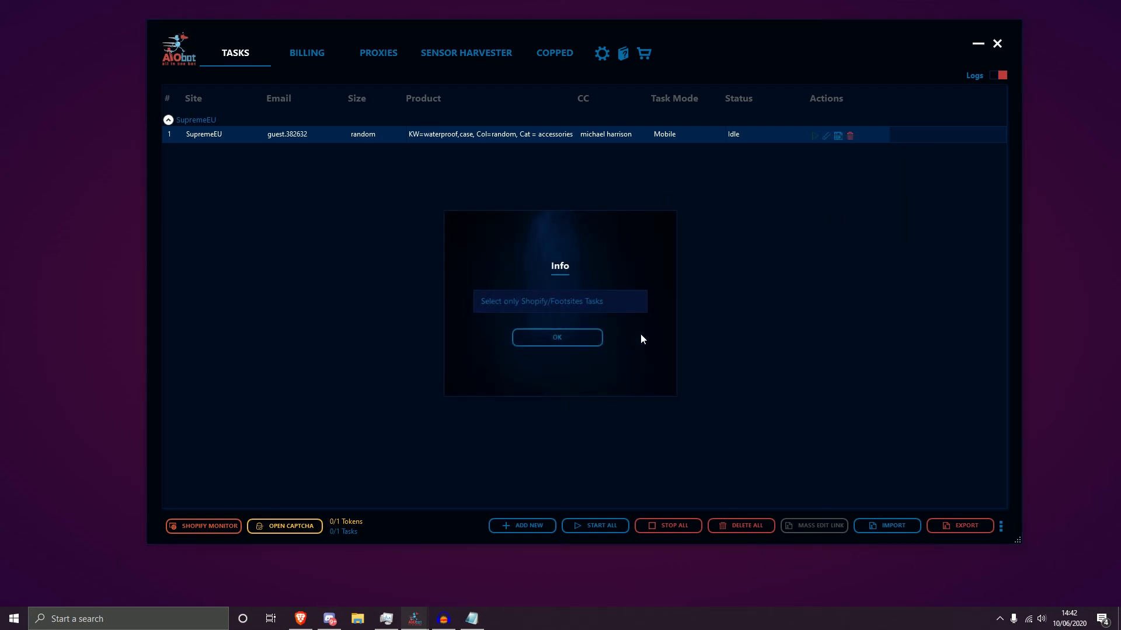
pyautogui.click(593, 342)
pyautogui.rightClick(744, 130)
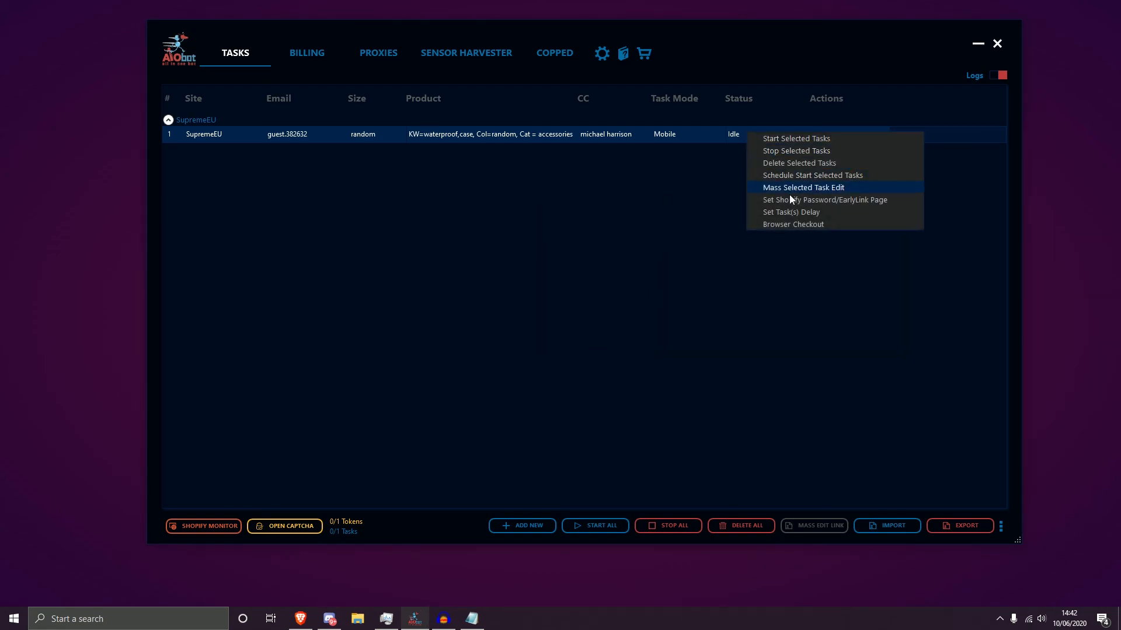
pyautogui.click(788, 224)
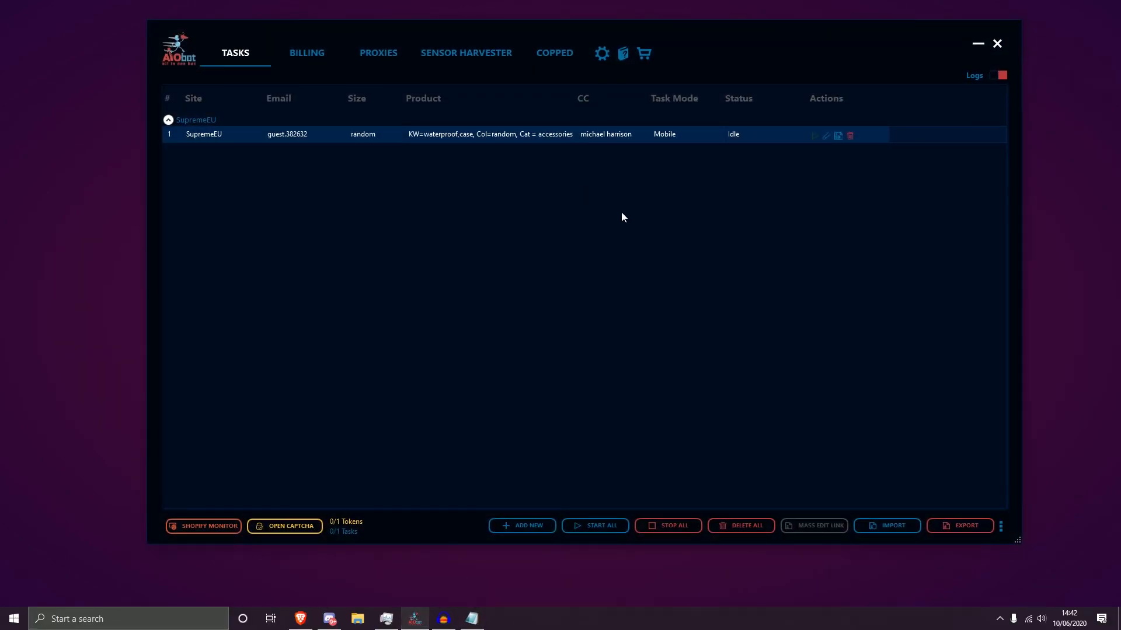
pyautogui.rightClick(758, 141)
pyautogui.click(676, 199)
pyautogui.click(816, 532)
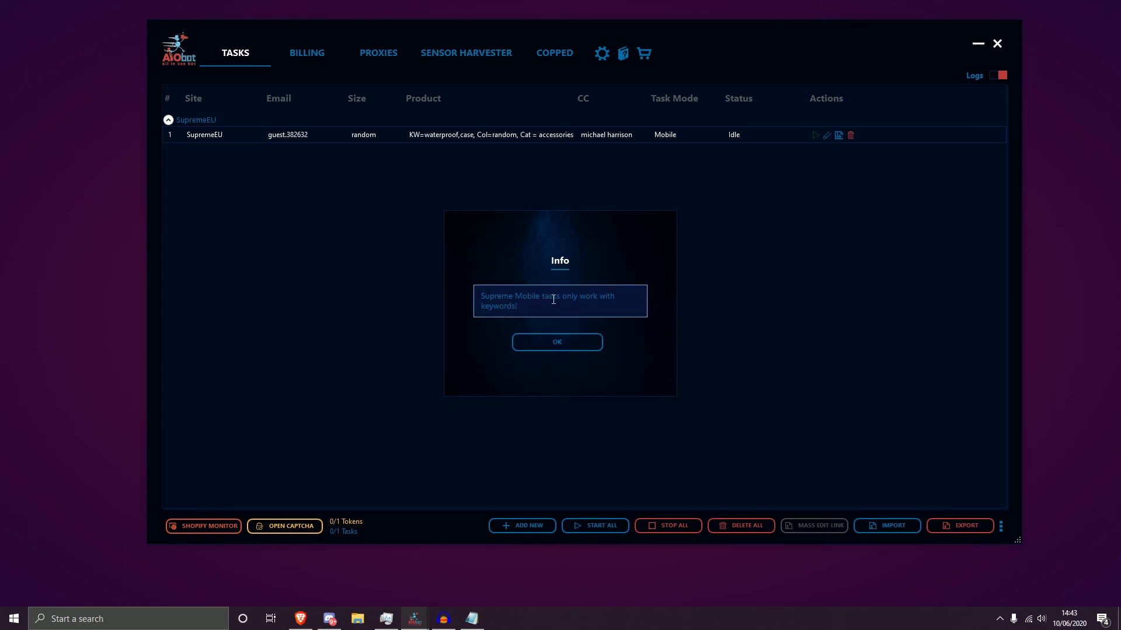
# Dismiss the keywords-only notice and launch a guest Captcha Solver Selector from the Gmail Accounts list.
pyautogui.click(569, 342)
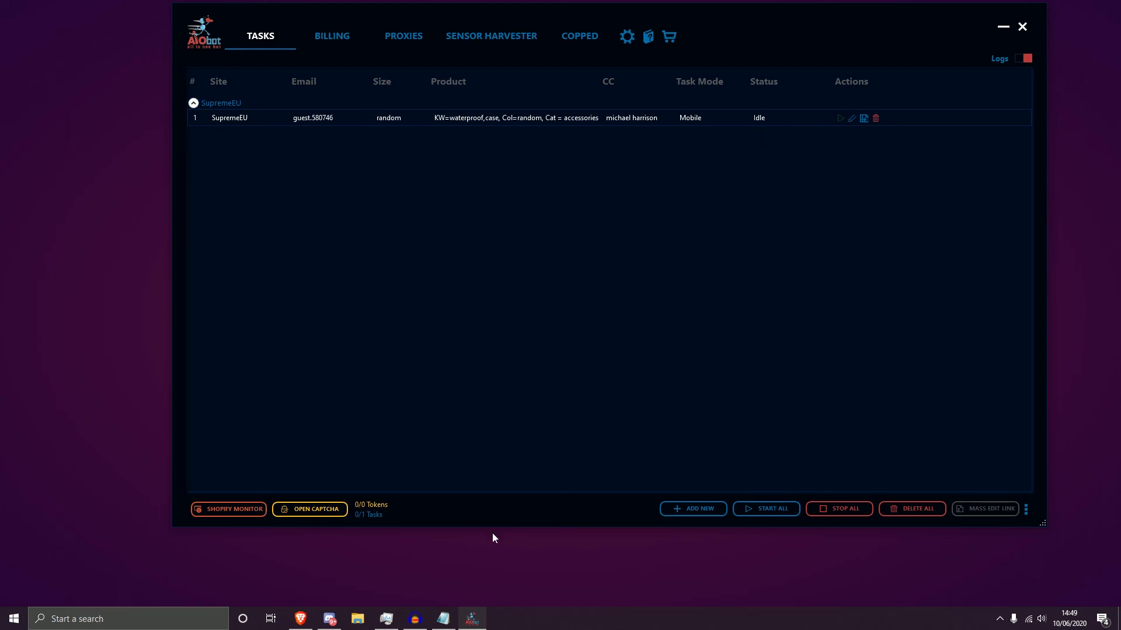
pyautogui.click(308, 509)
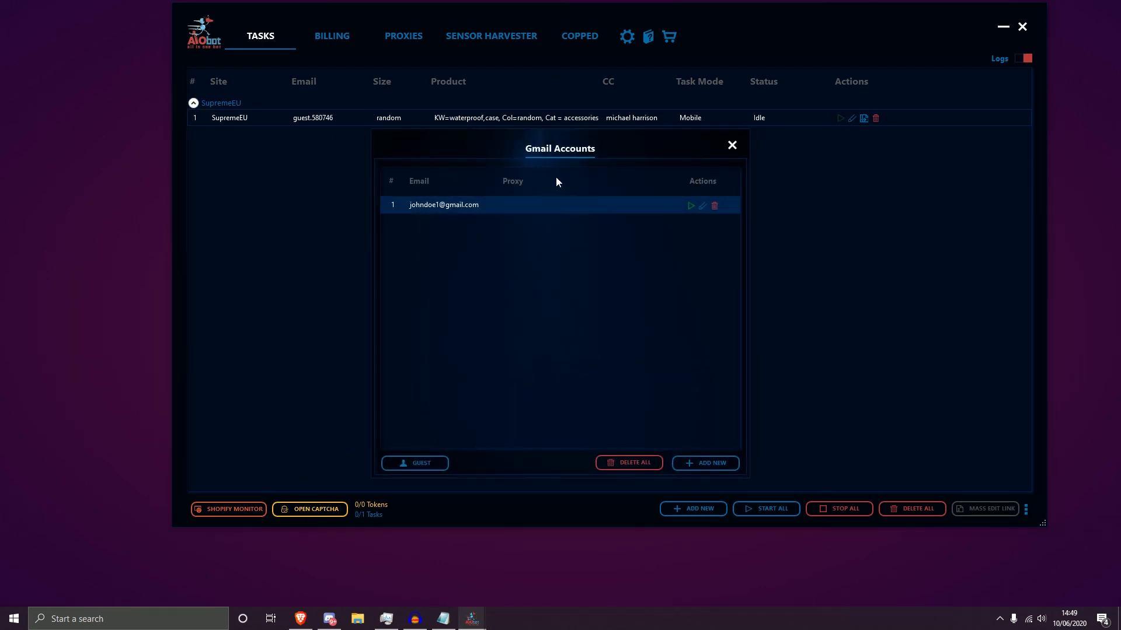
pyautogui.moveTo(670, 137); pyautogui.dragTo(815, 130)
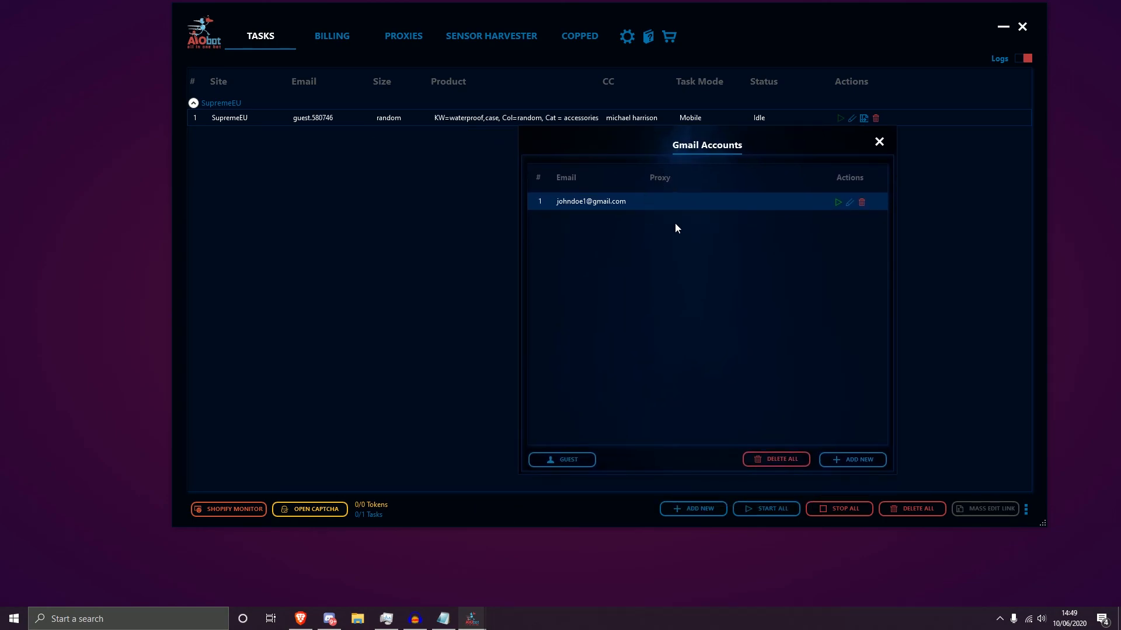
pyautogui.click(561, 460)
pyautogui.moveTo(728, 145); pyautogui.dragTo(593, 143)
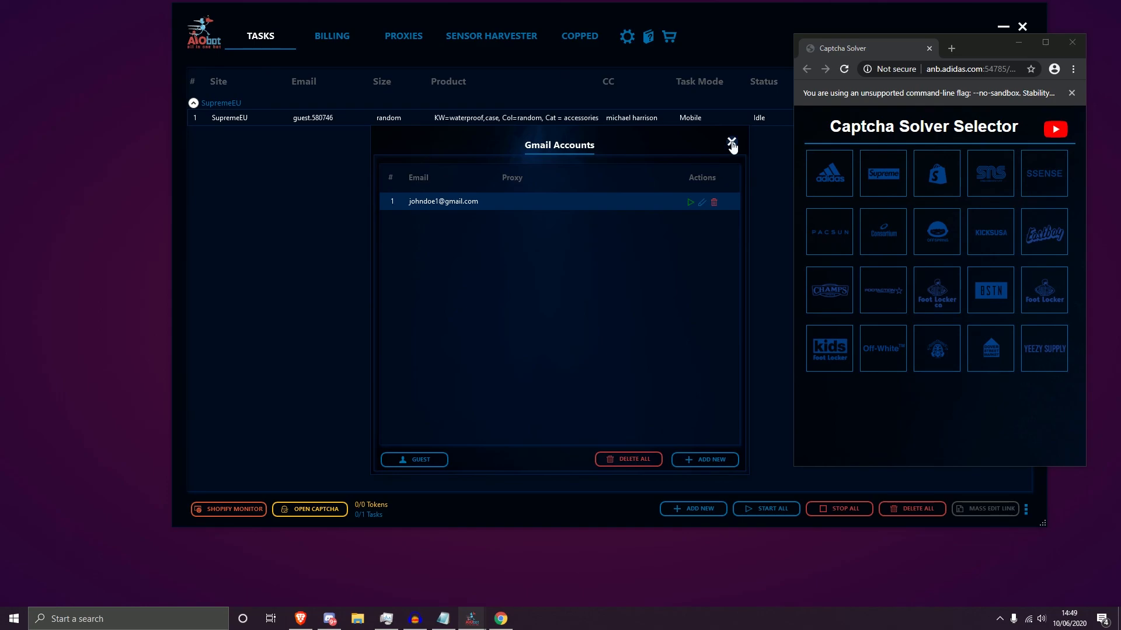
# Choose the Supreme solver in the guest captcha window and confirm its connection test succeeds.
pyautogui.click(731, 140)
pyautogui.click(748, 16)
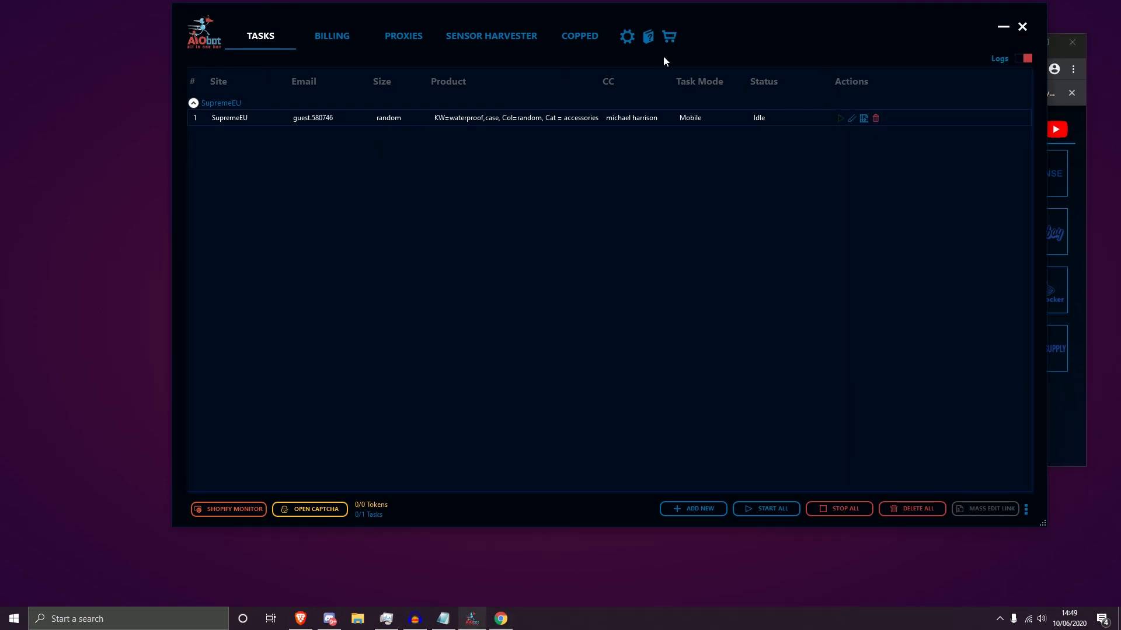
pyautogui.click(1083, 128)
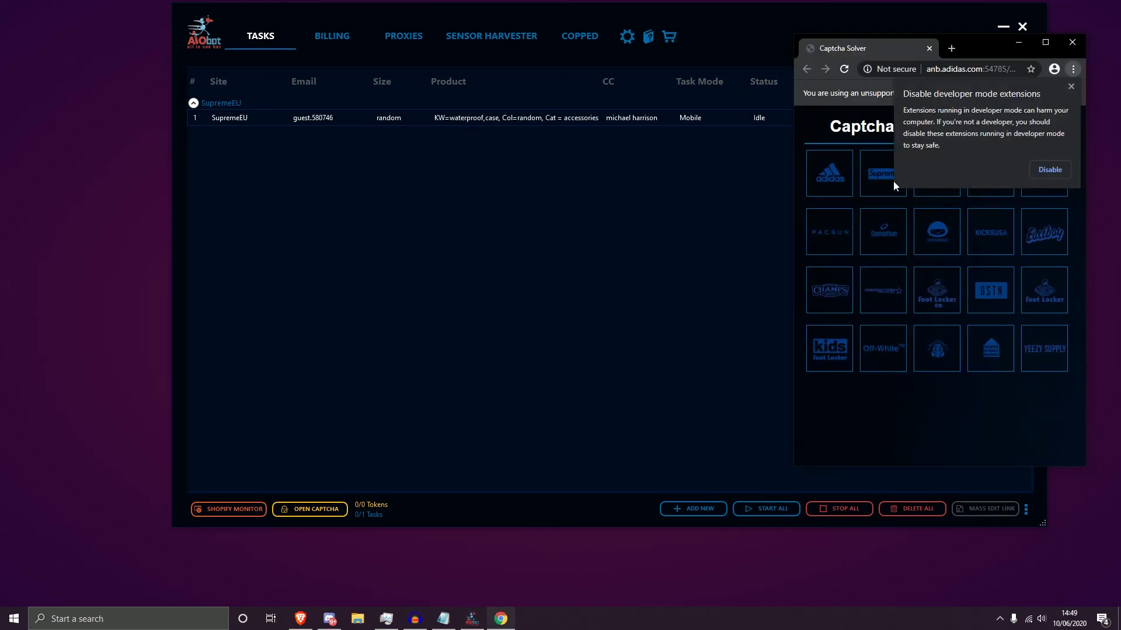
pyautogui.click(1070, 87)
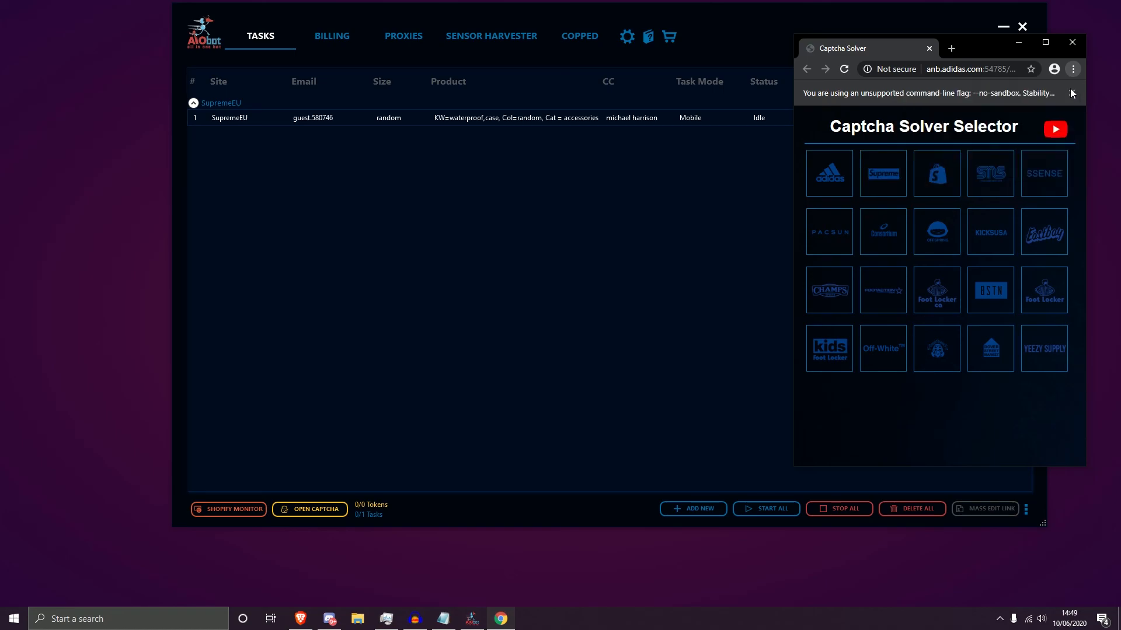
pyautogui.click(892, 178)
pyautogui.click(868, 48)
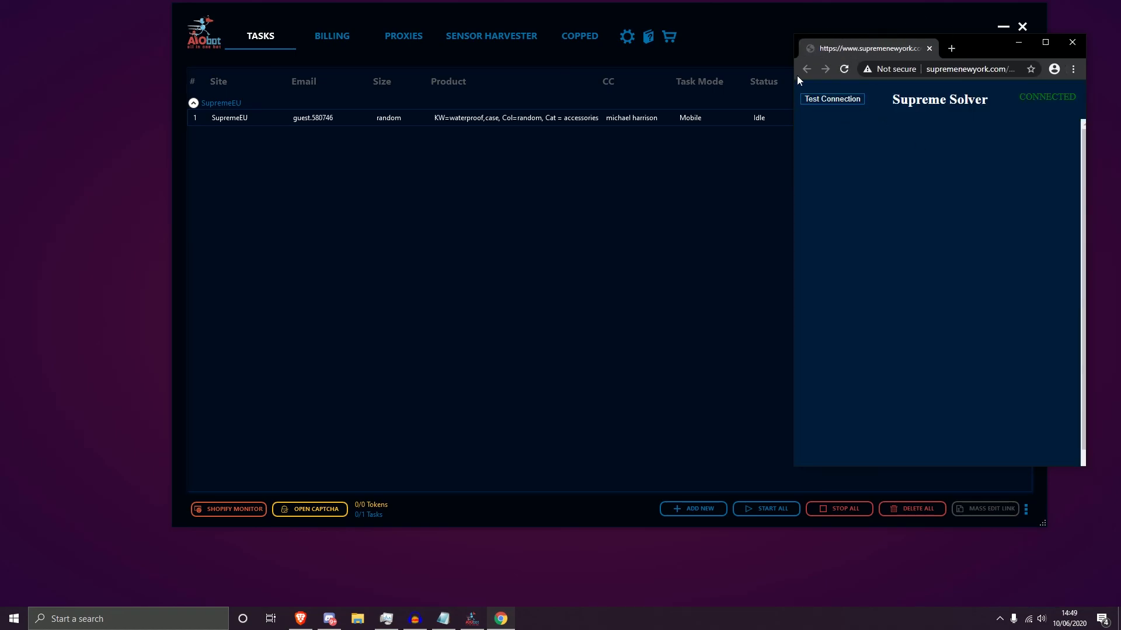
pyautogui.click(833, 101)
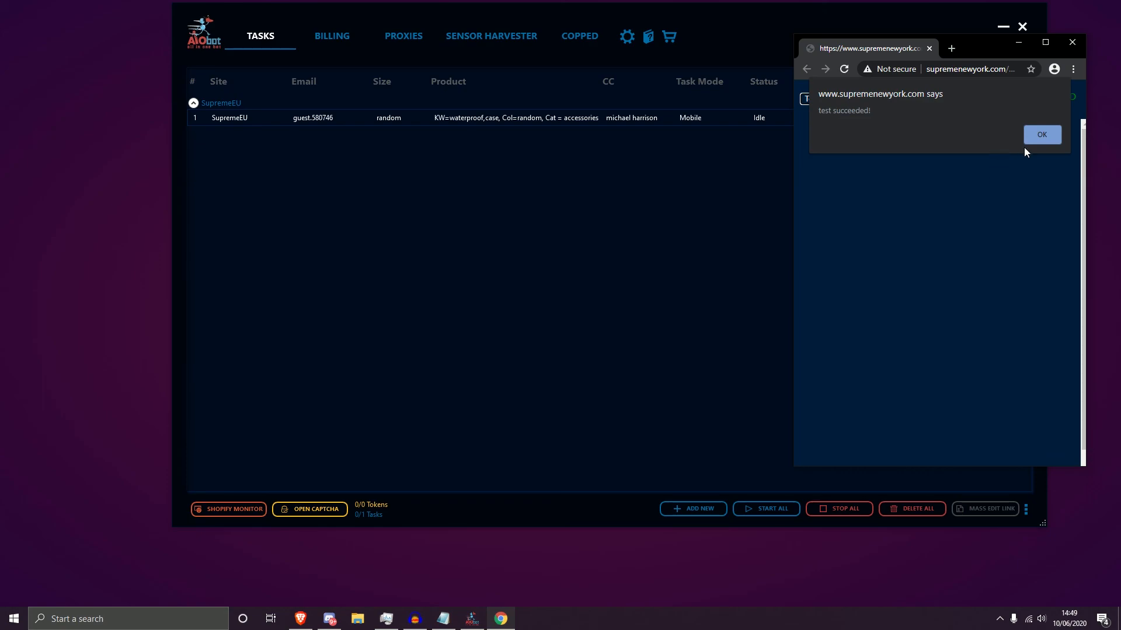
pyautogui.click(1041, 135)
# Shrink the tasks window and place it on the left beside the captcha solver.
pyautogui.click(839, 20)
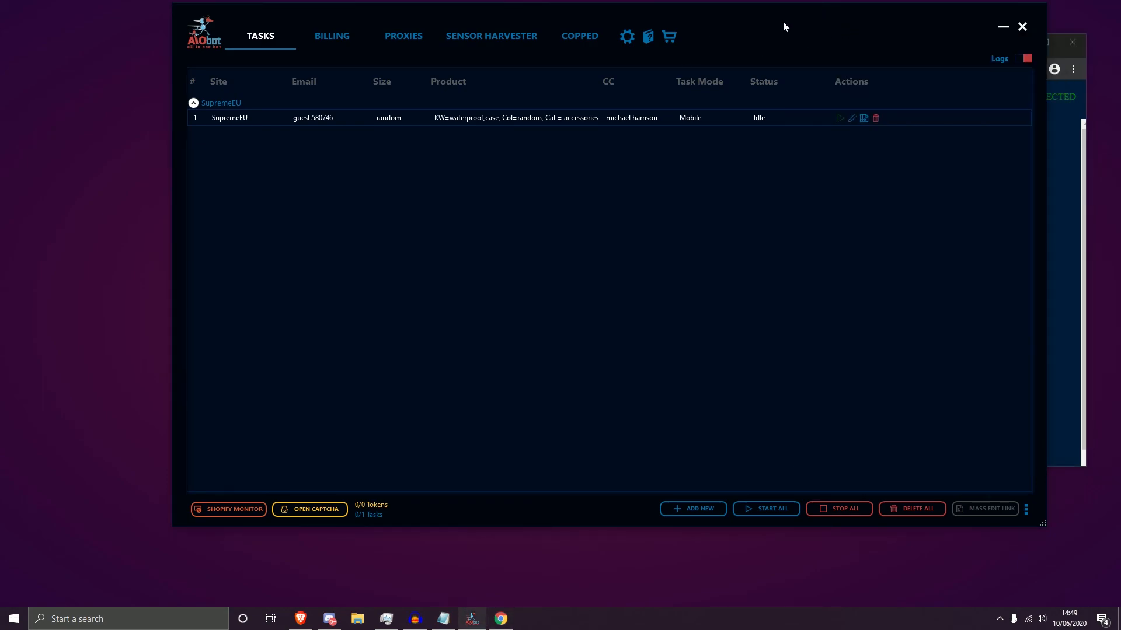
pyautogui.moveTo(1035, 522); pyautogui.dragTo(940, 411)
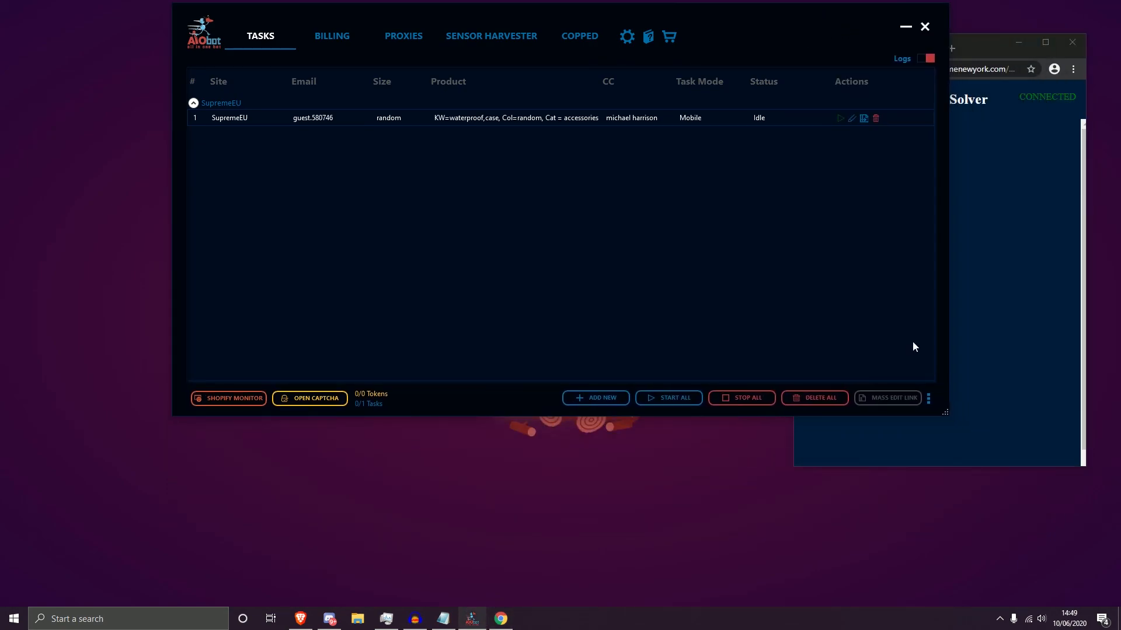
pyautogui.moveTo(811, 14); pyautogui.dragTo(635, 34)
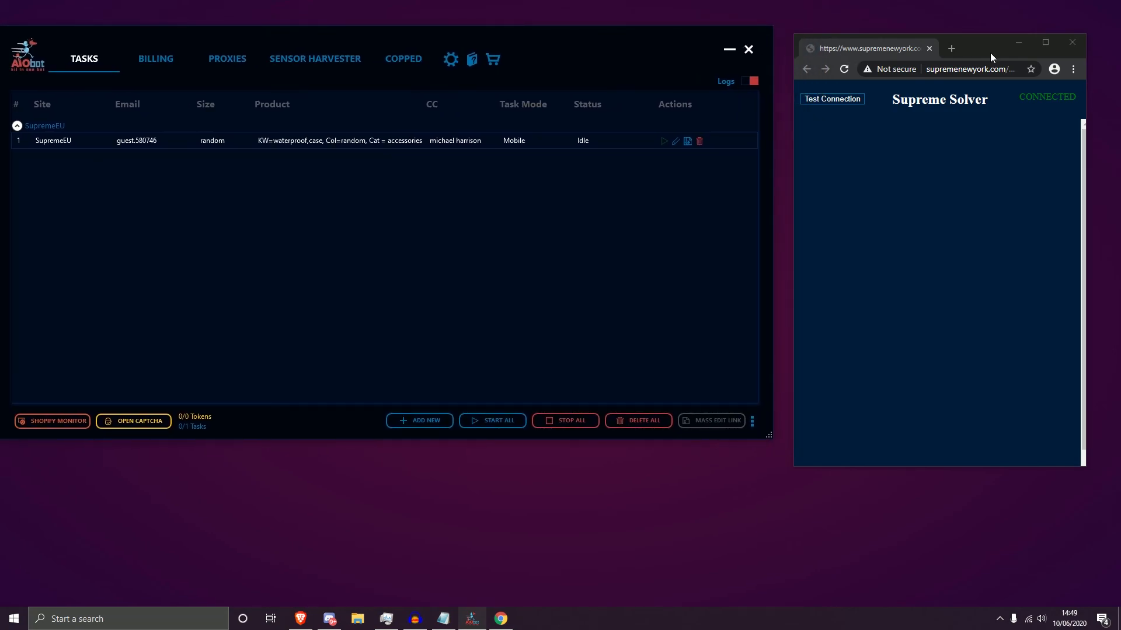
pyautogui.moveTo(980, 45); pyautogui.dragTo(978, 29)
pyautogui.moveTo(654, 33); pyautogui.dragTo(671, 26)
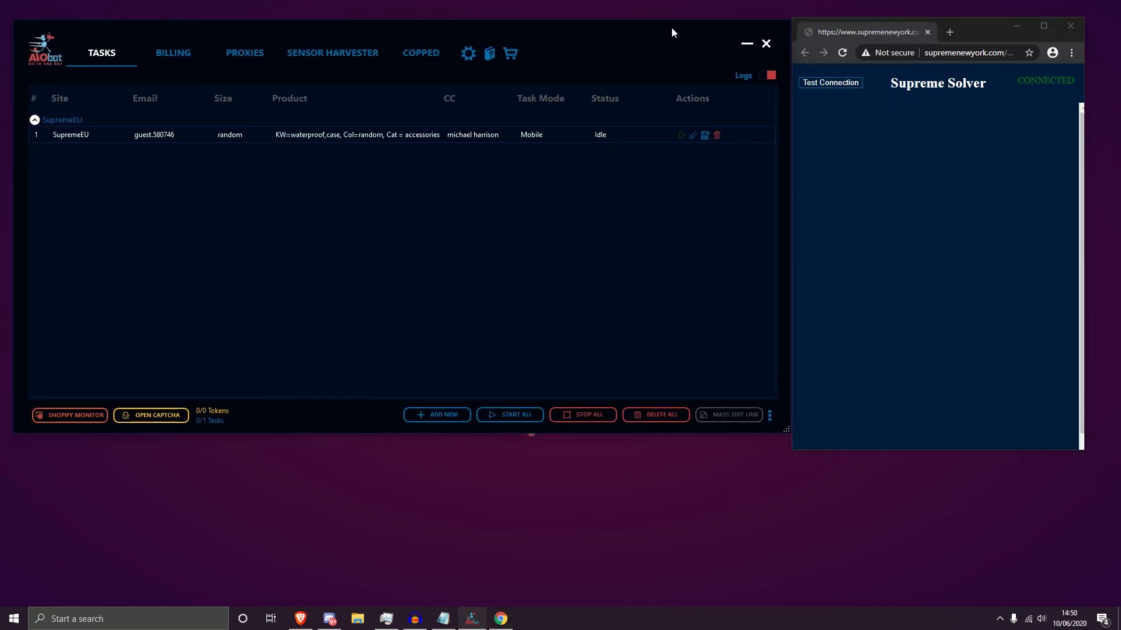
# Start the SupremeEU waterproof-case task, stop and restart it, then stop it again.
pyautogui.click(681, 137)
pyautogui.click(681, 138)
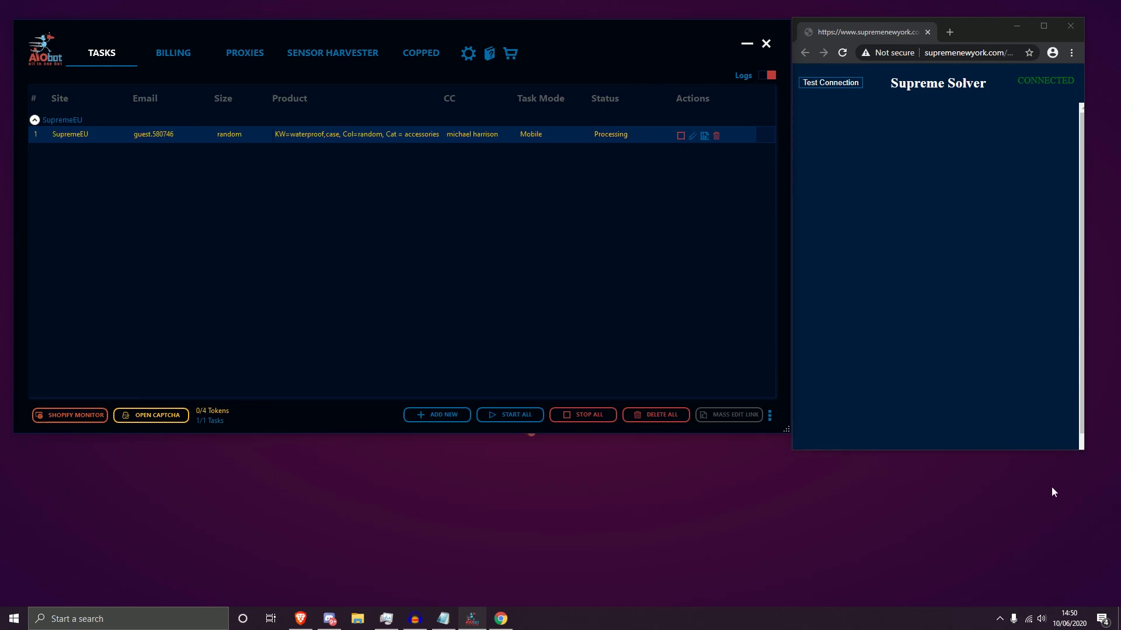
pyautogui.click(677, 136)
pyautogui.click(680, 136)
pyautogui.click(680, 136)
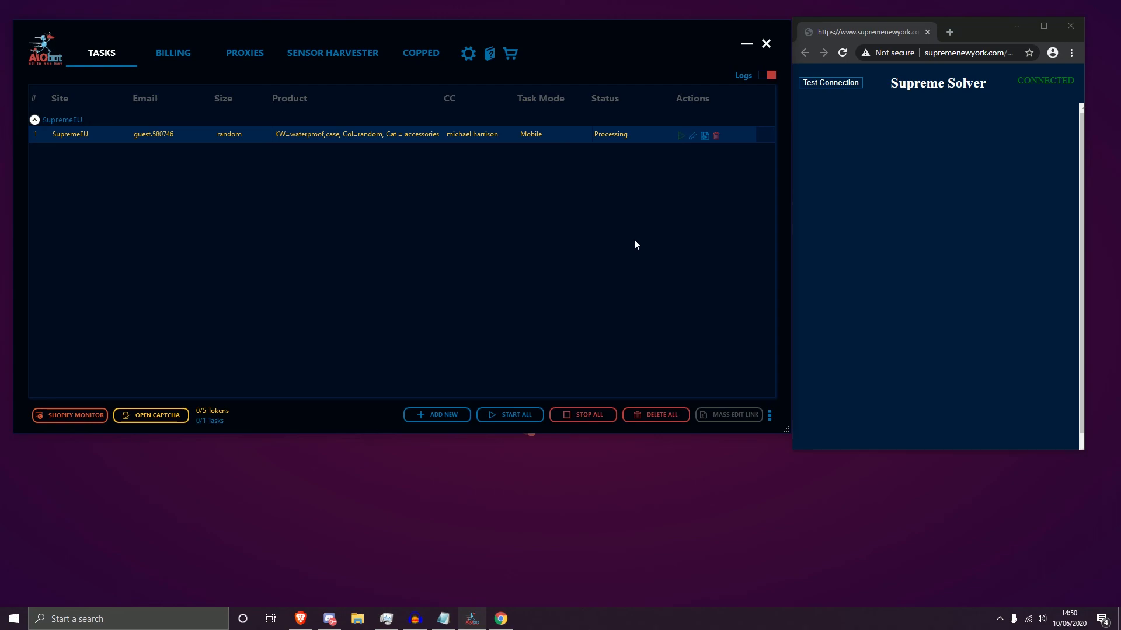